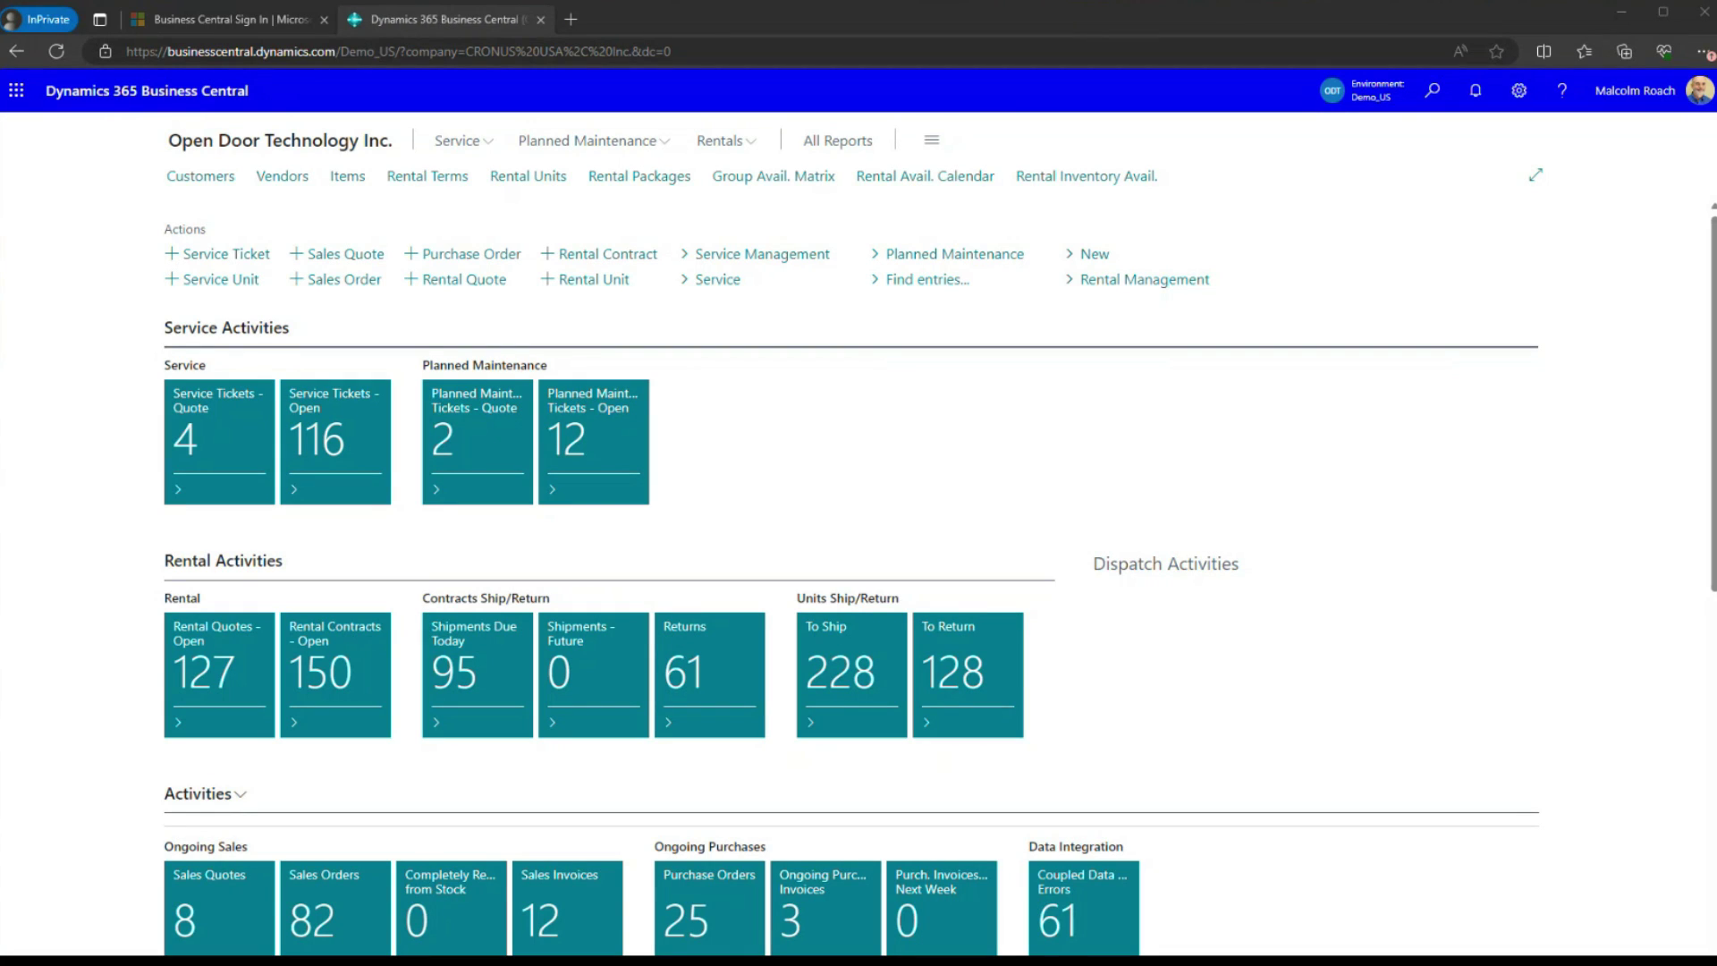
# Search 'warra' to open the Warranty Policy List, then open the EQUIP001 policy
pyautogui.click(1433, 91)
pyautogui.write('warra')
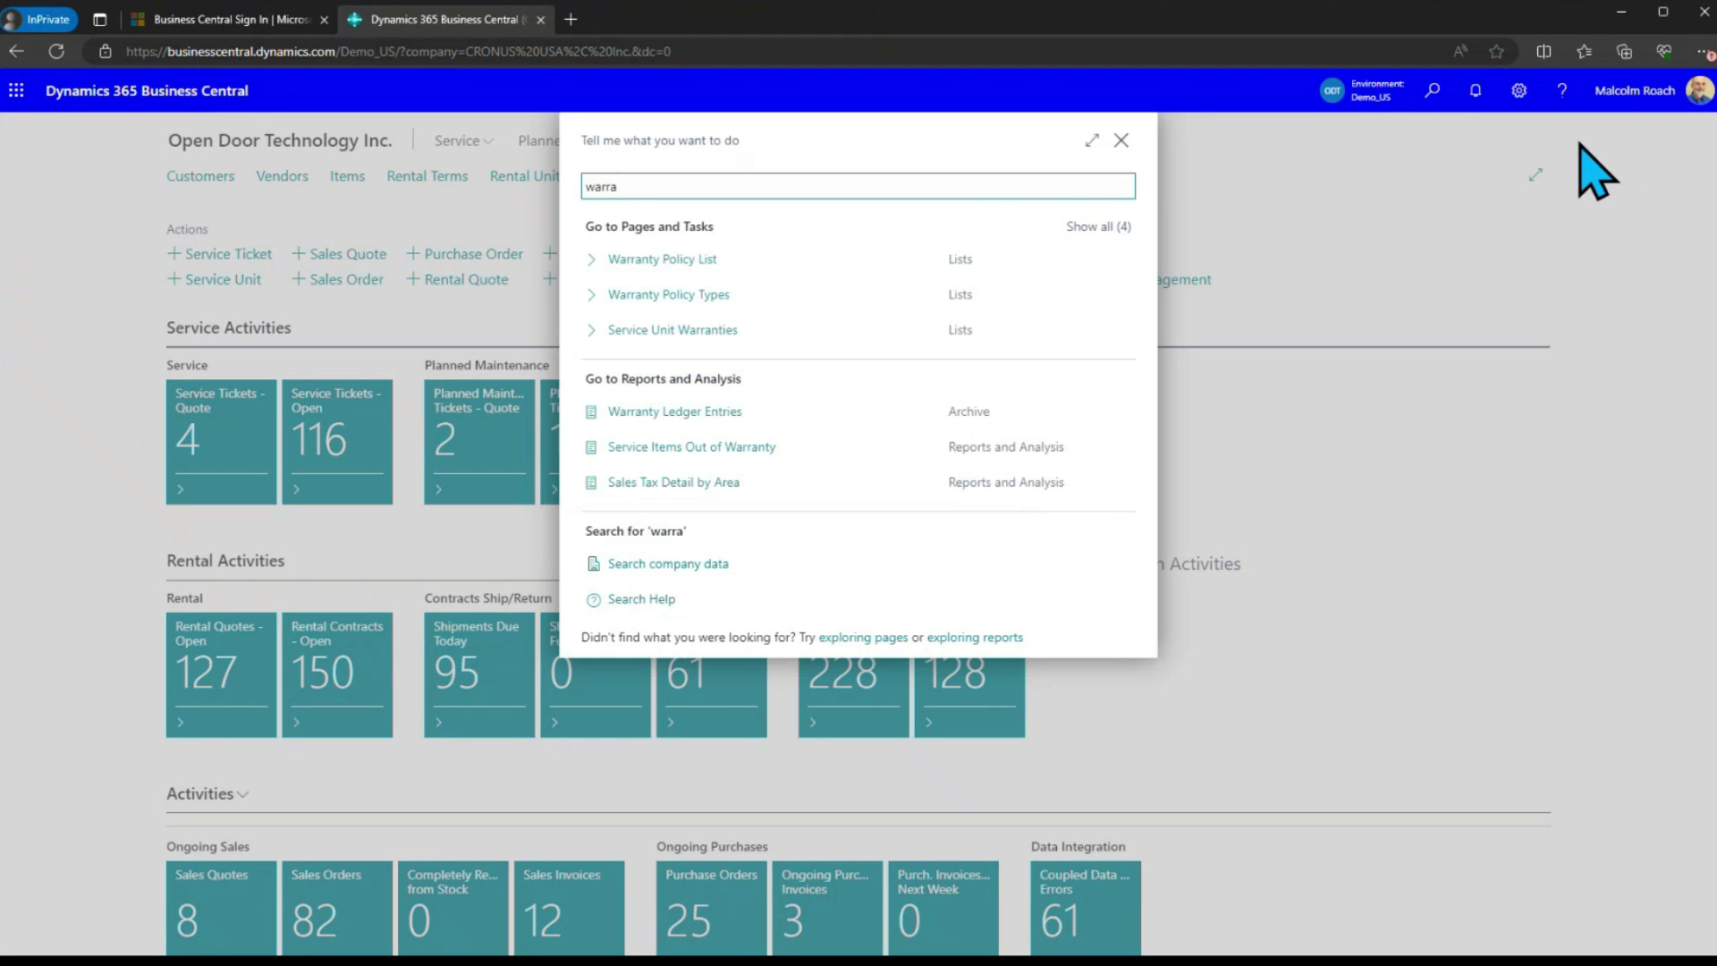
pyautogui.click(673, 264)
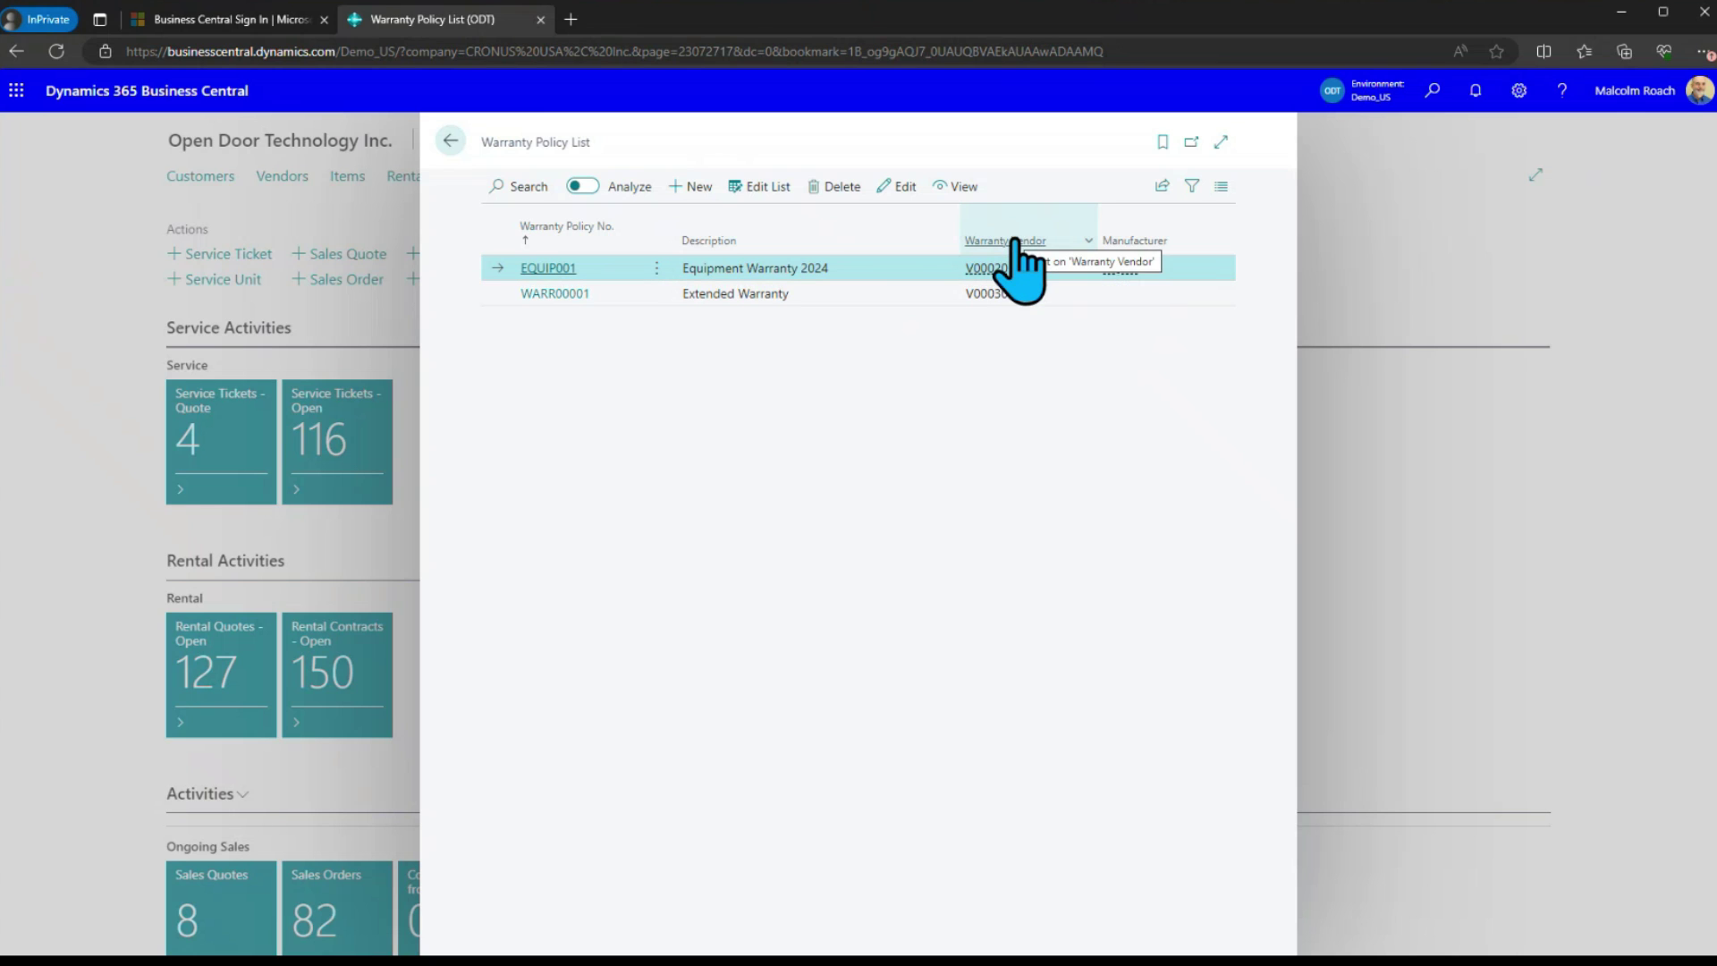
pyautogui.moveTo(1009, 249)
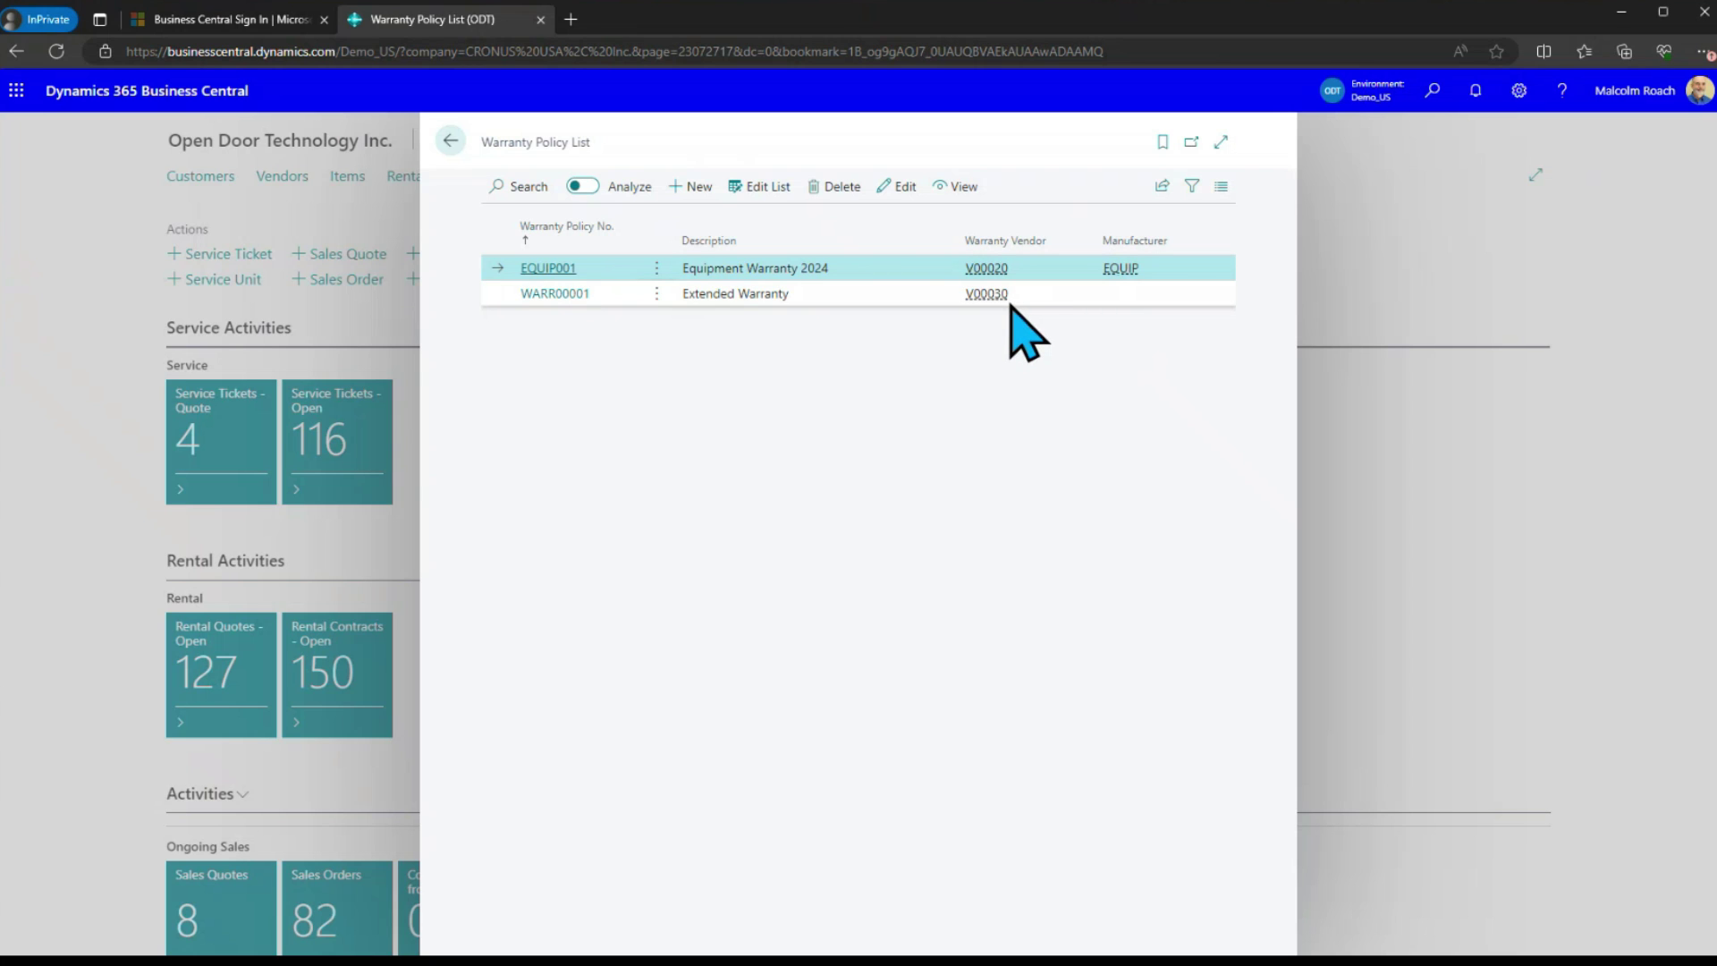
pyautogui.click(561, 268)
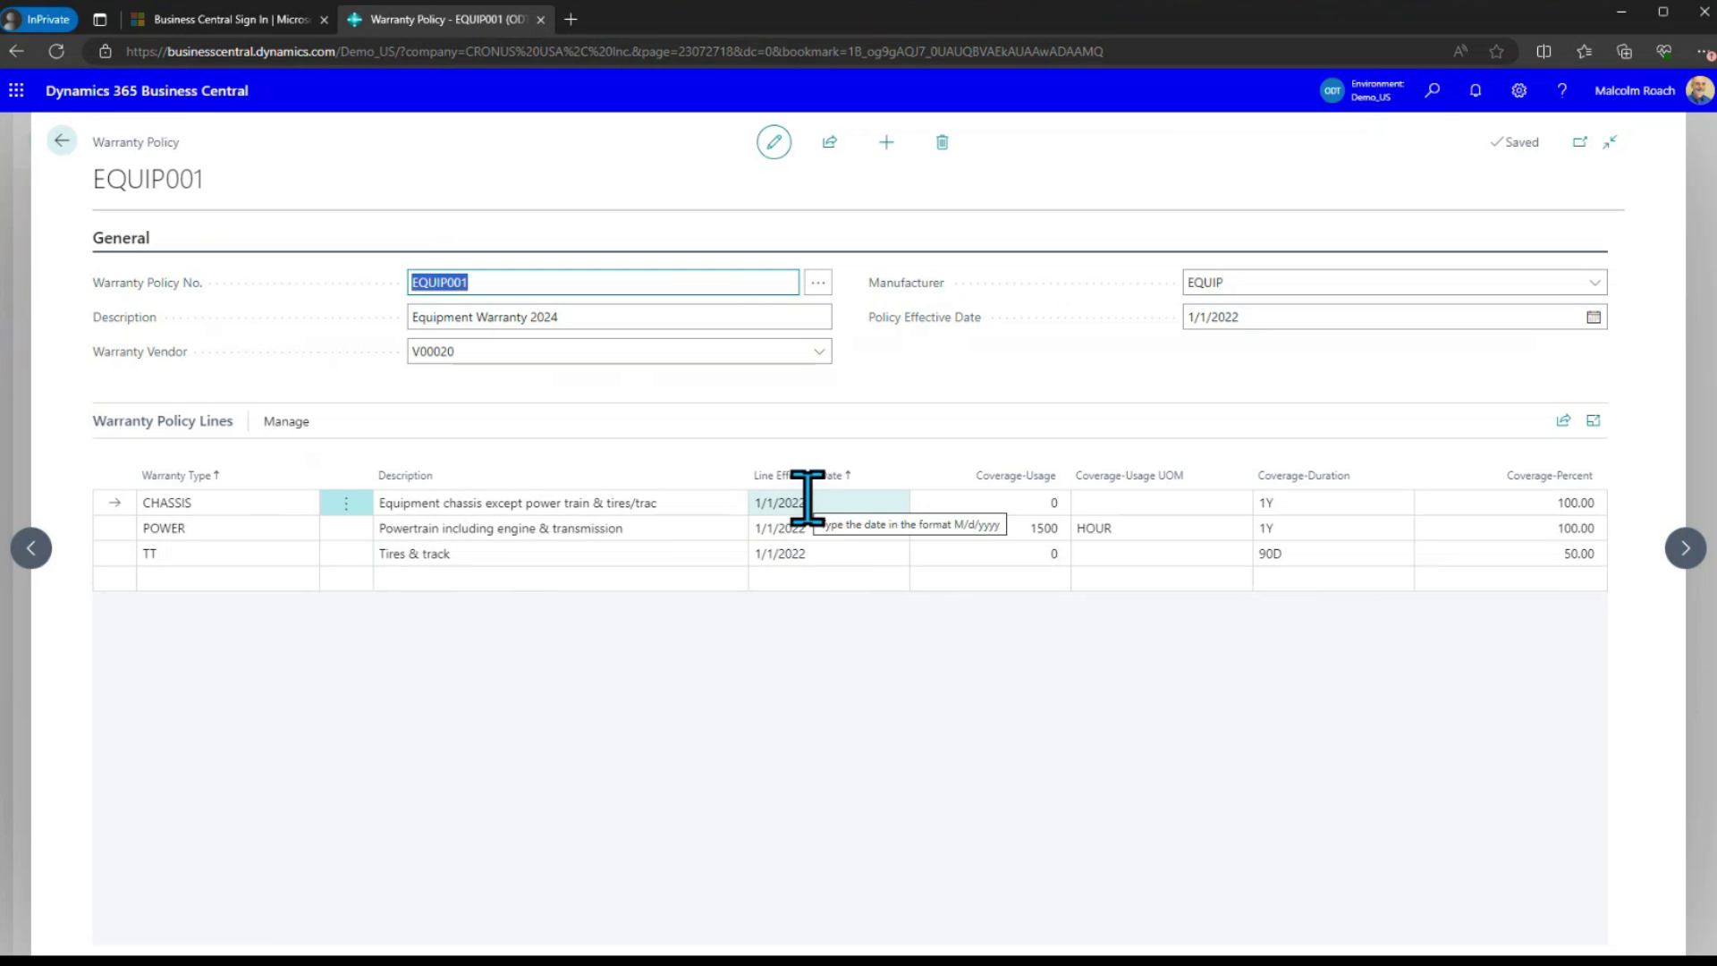
# Review EQUIP001's CHASSIS, POWER and TT lines, then WARR00001's, and return home
pyautogui.moveTo(881, 456)
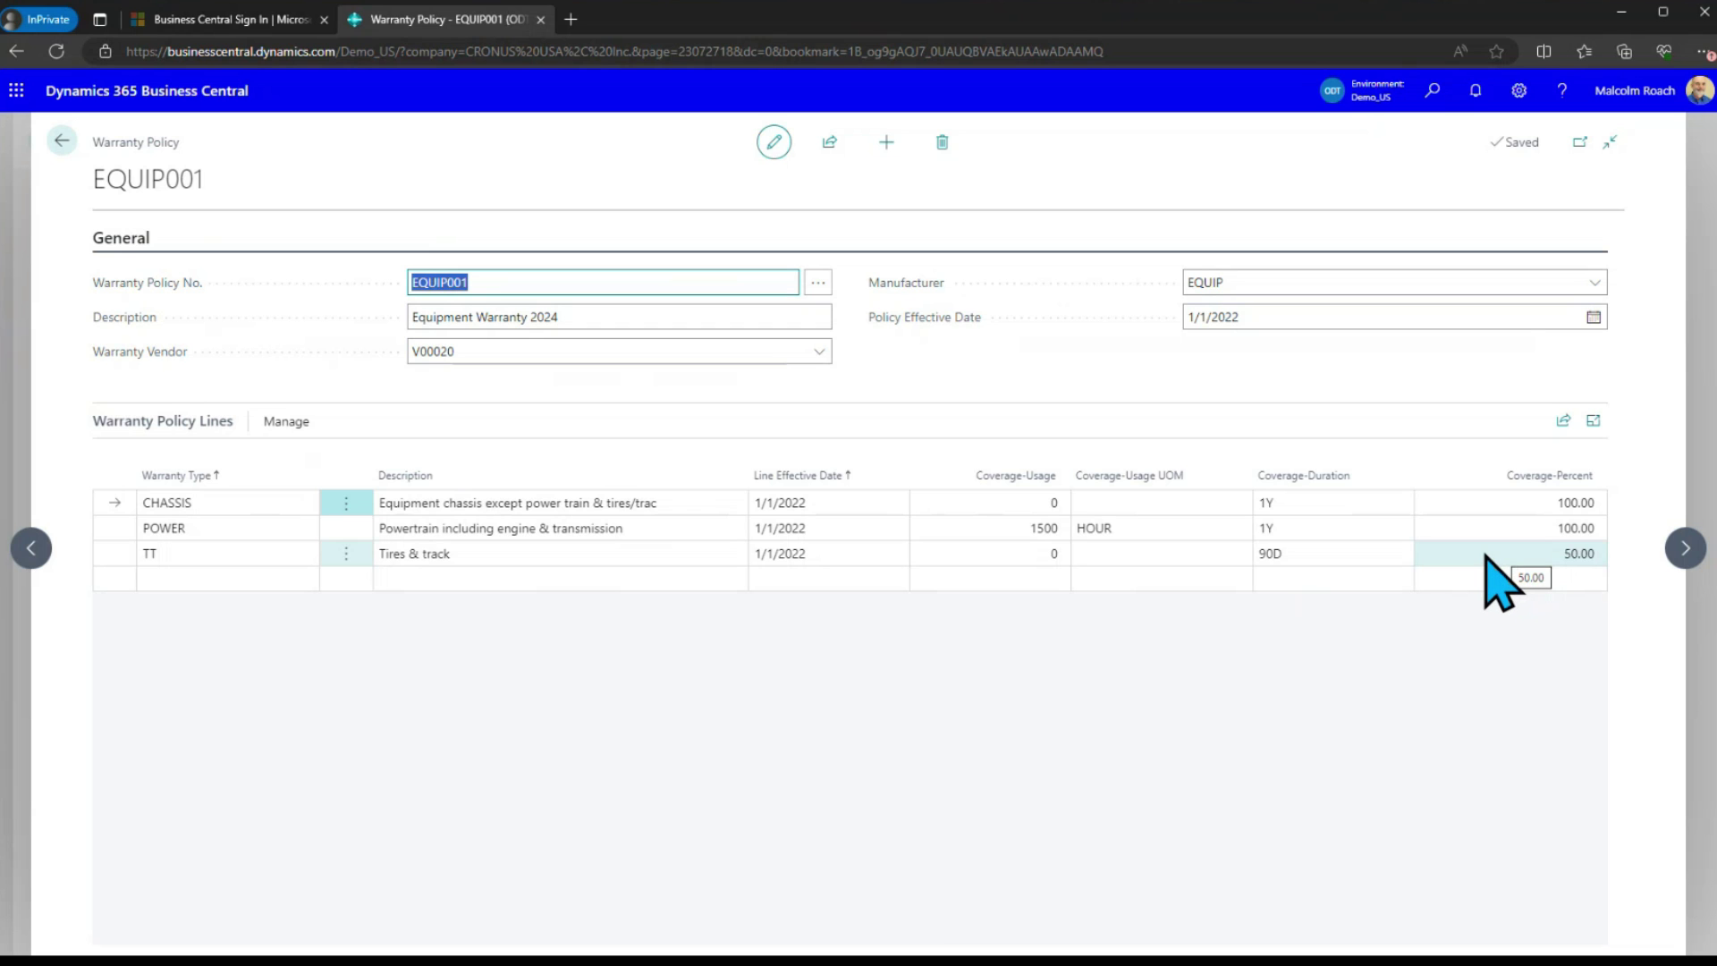
pyautogui.click(62, 141)
pyautogui.click(560, 295)
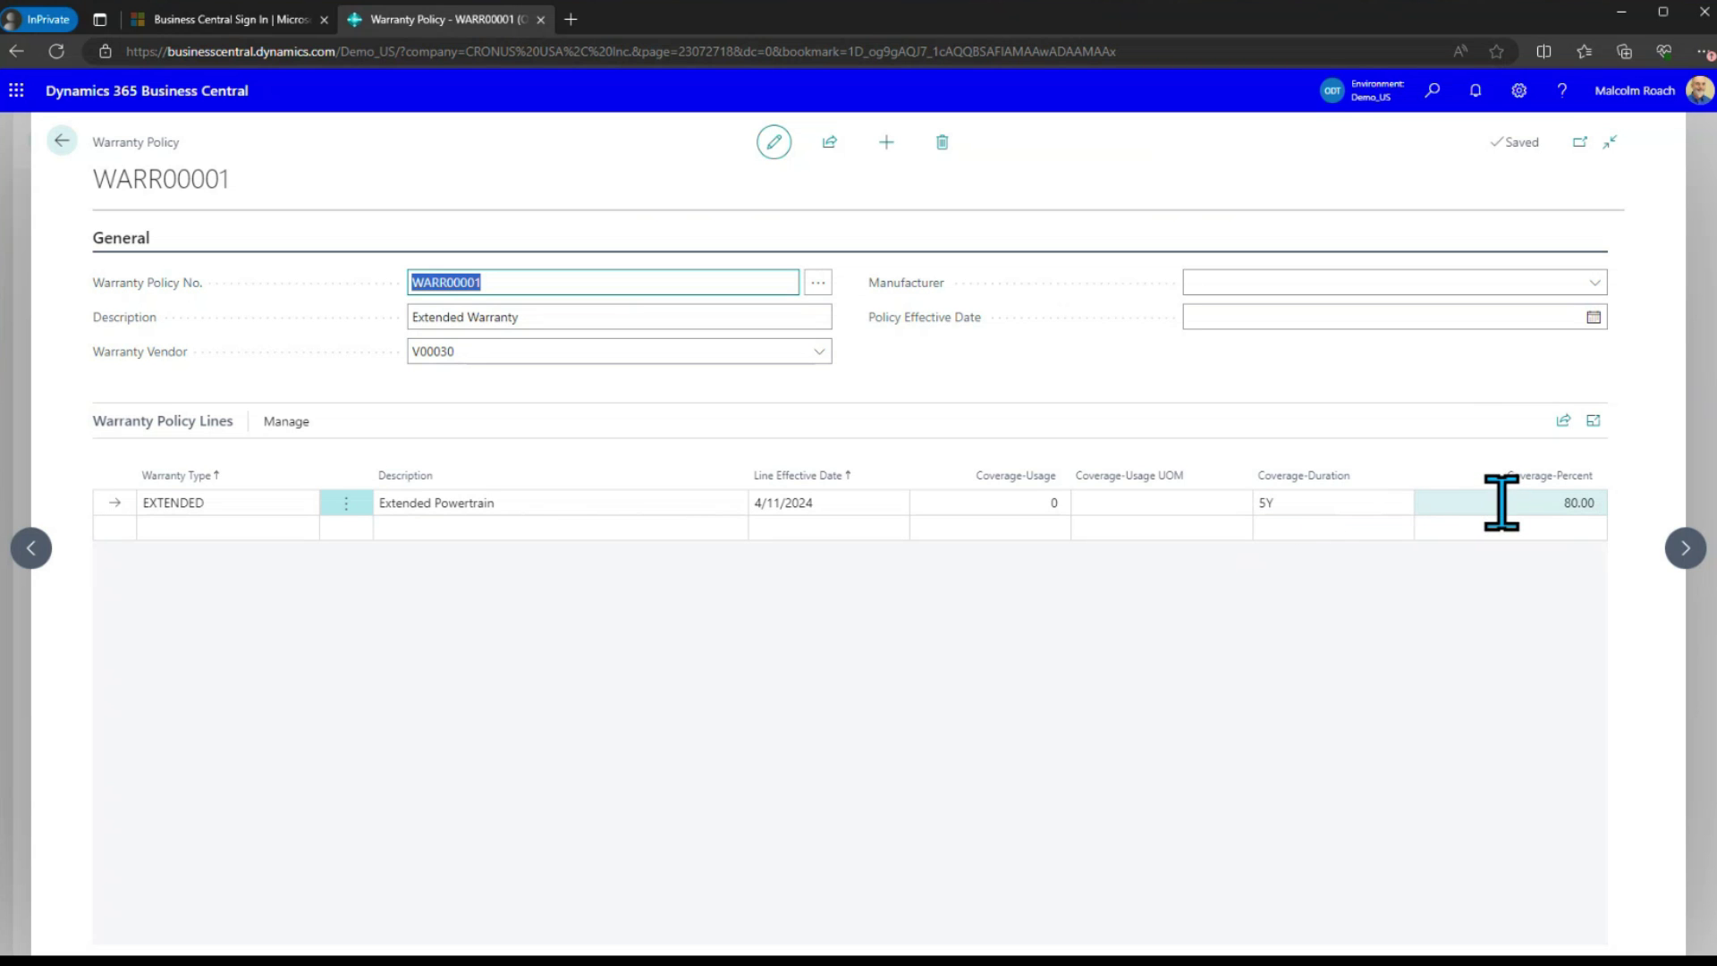
pyautogui.press('Escape')
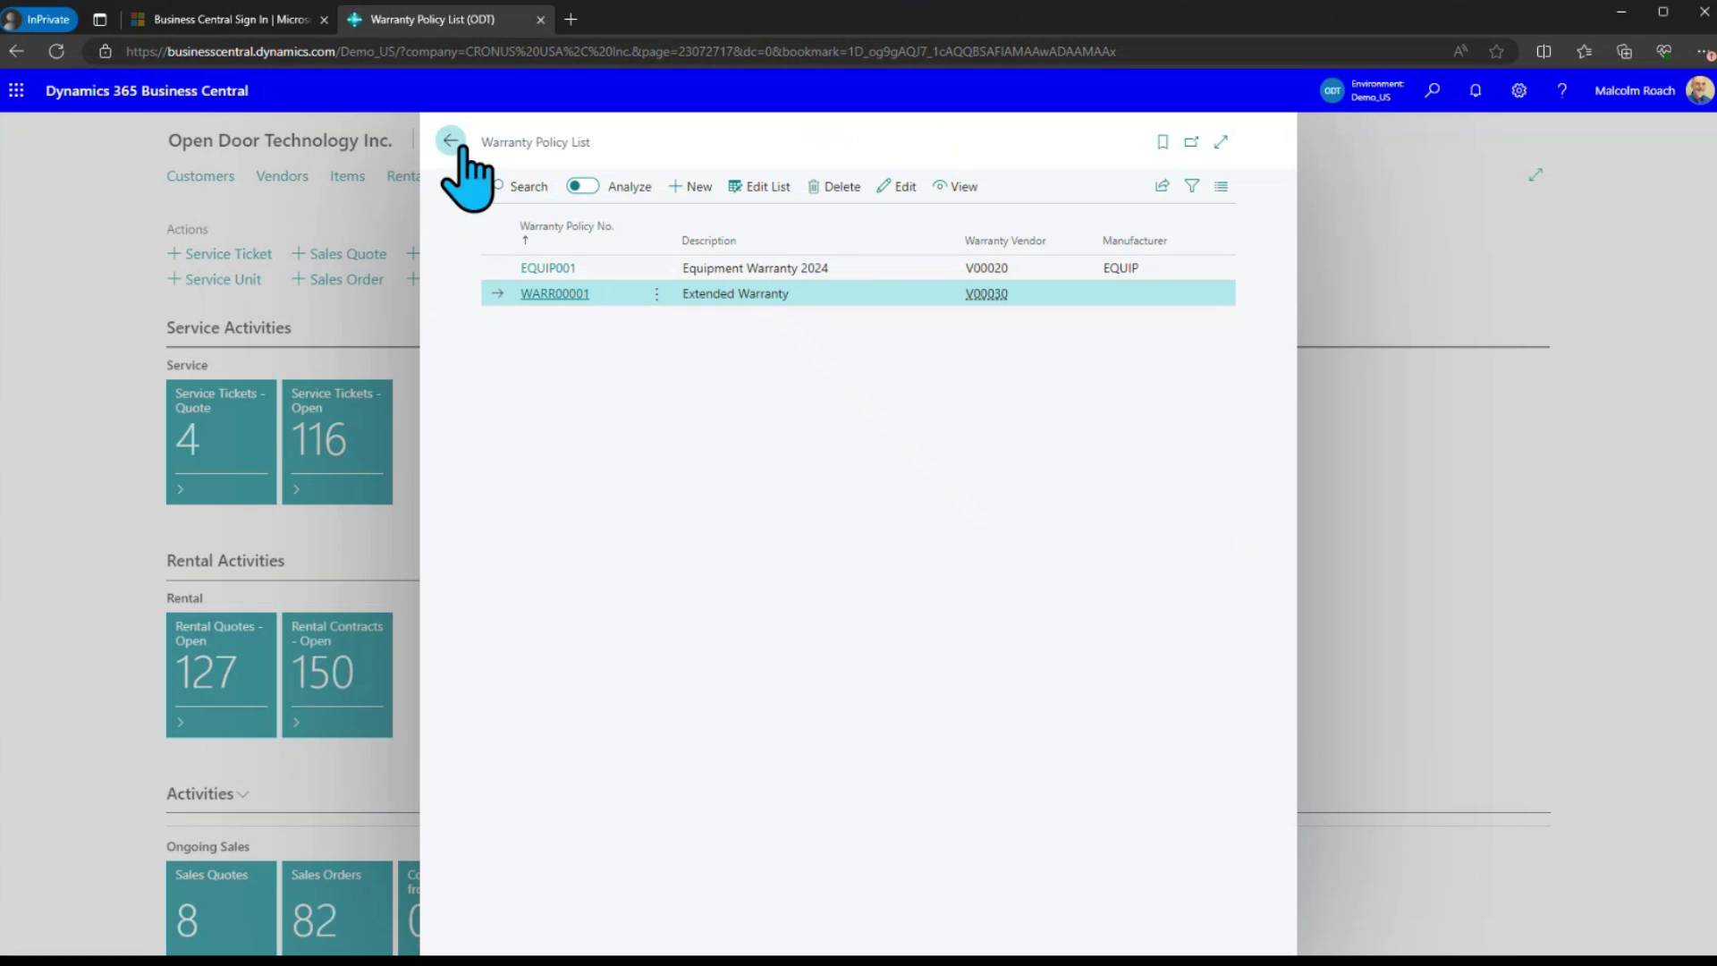
pyautogui.click(449, 143)
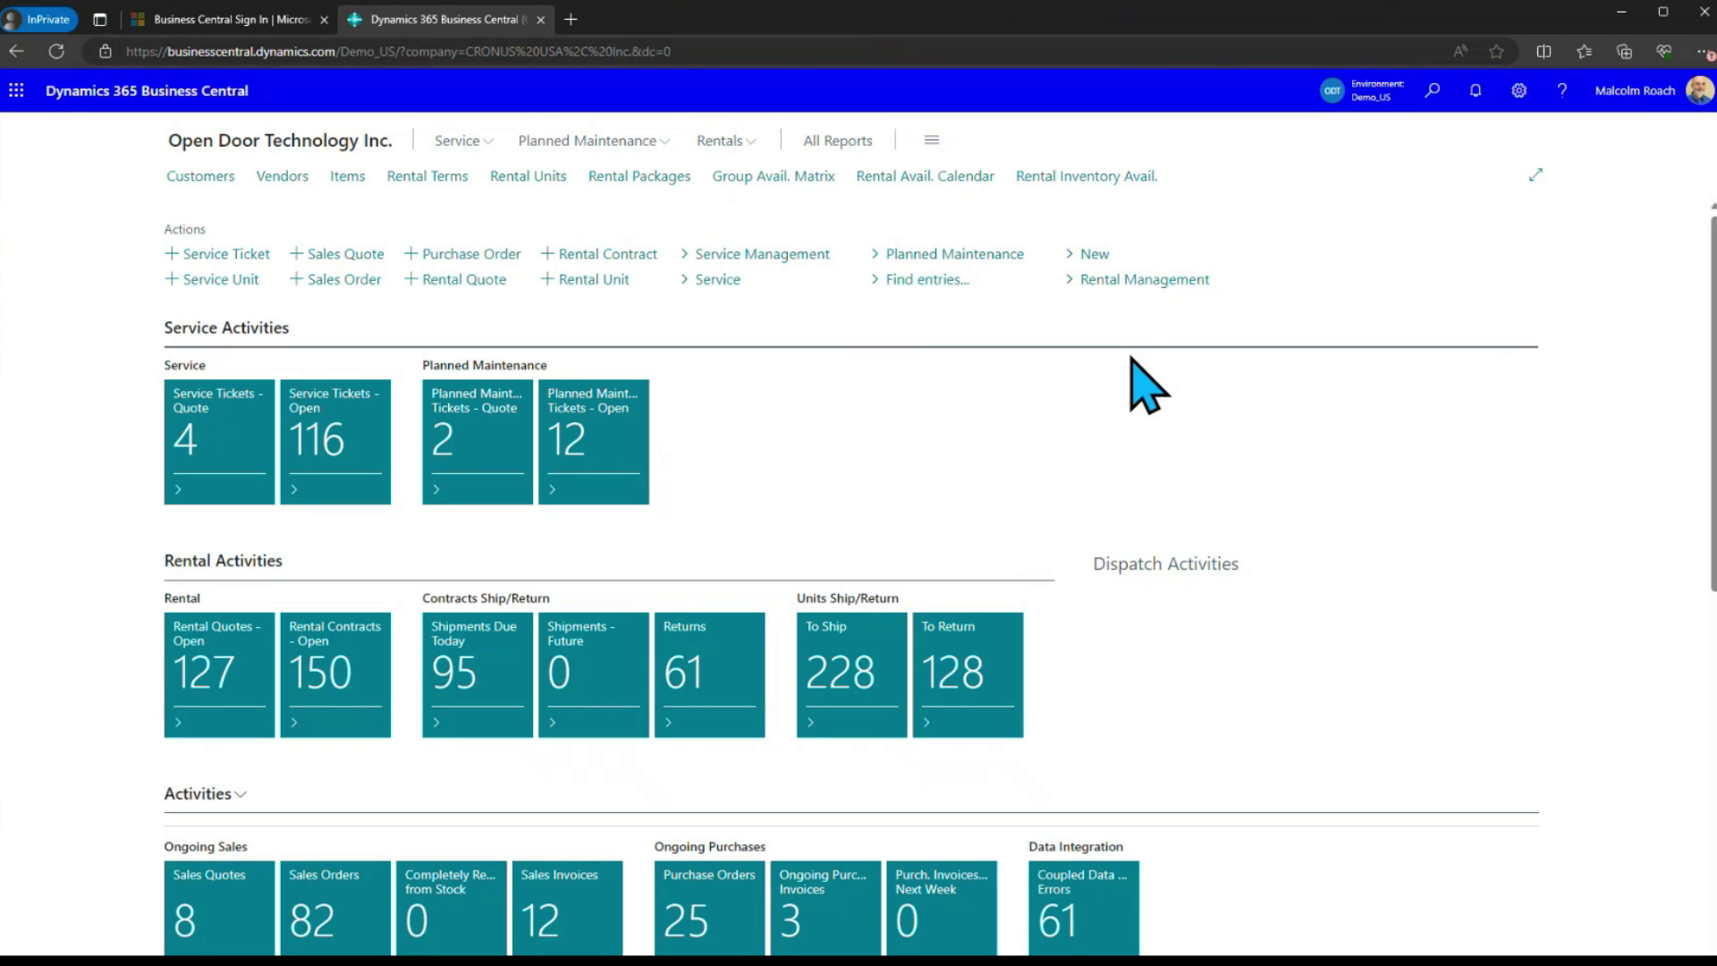
# Search items for 'head' and confirm 1036 Head Gasket has Warranty Type POWER and no policy
pyautogui.click(346, 179)
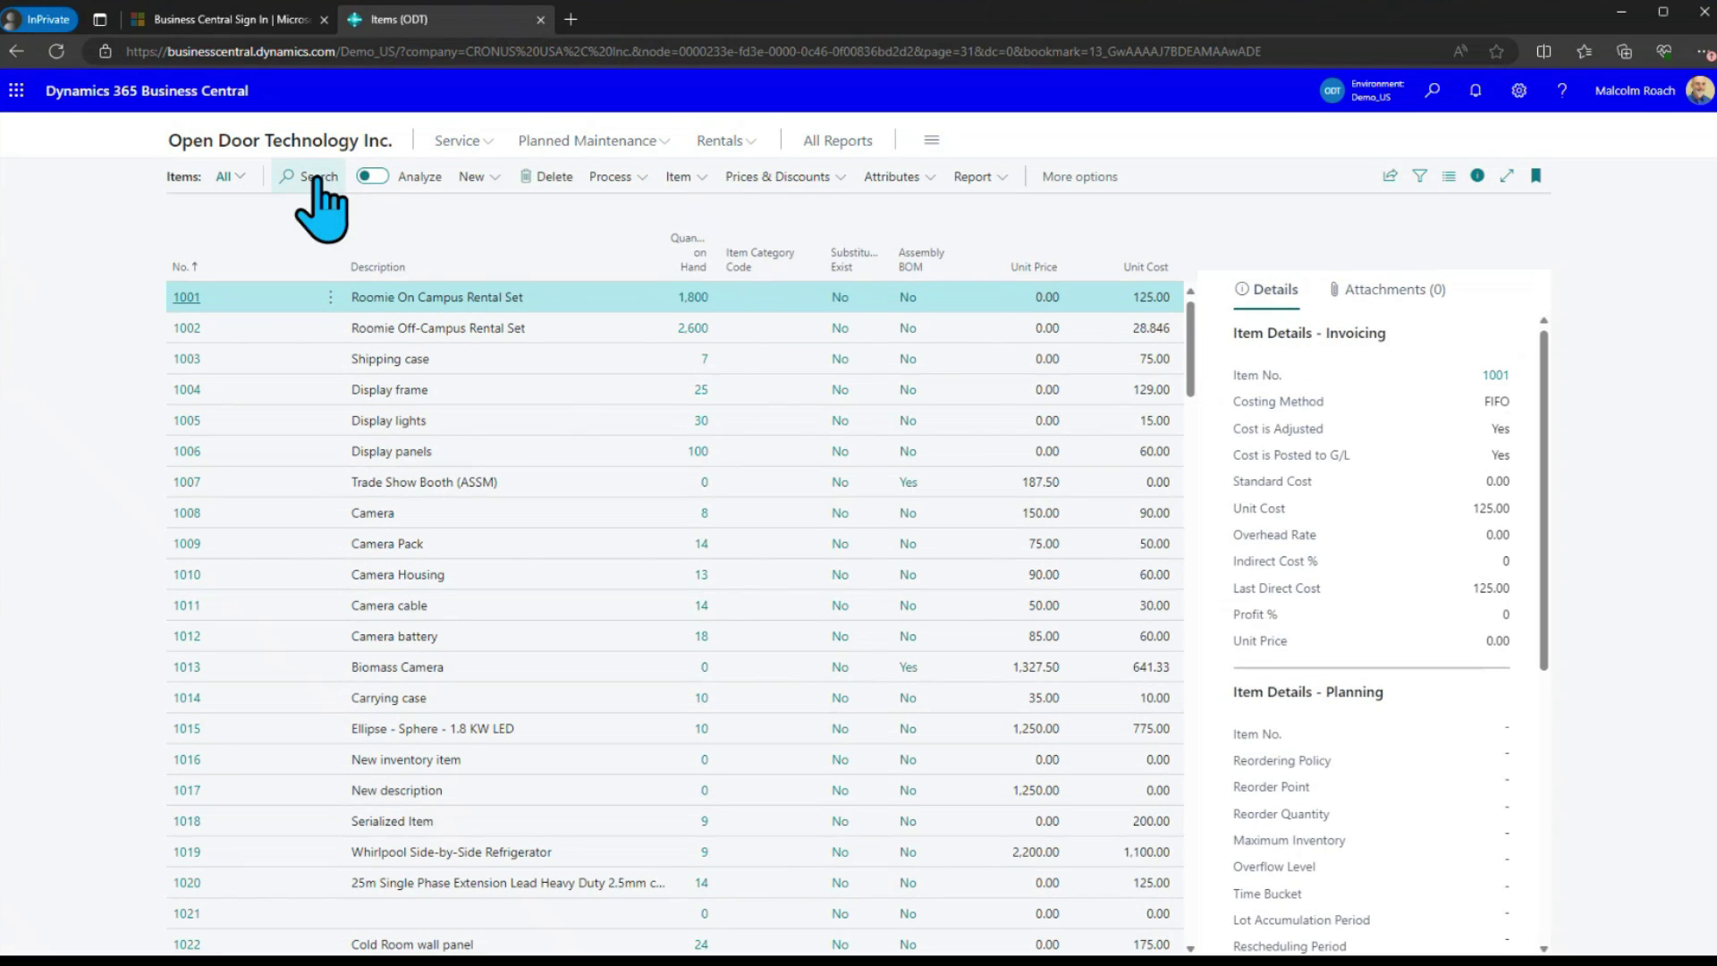
pyautogui.click(315, 179)
pyautogui.write('head')
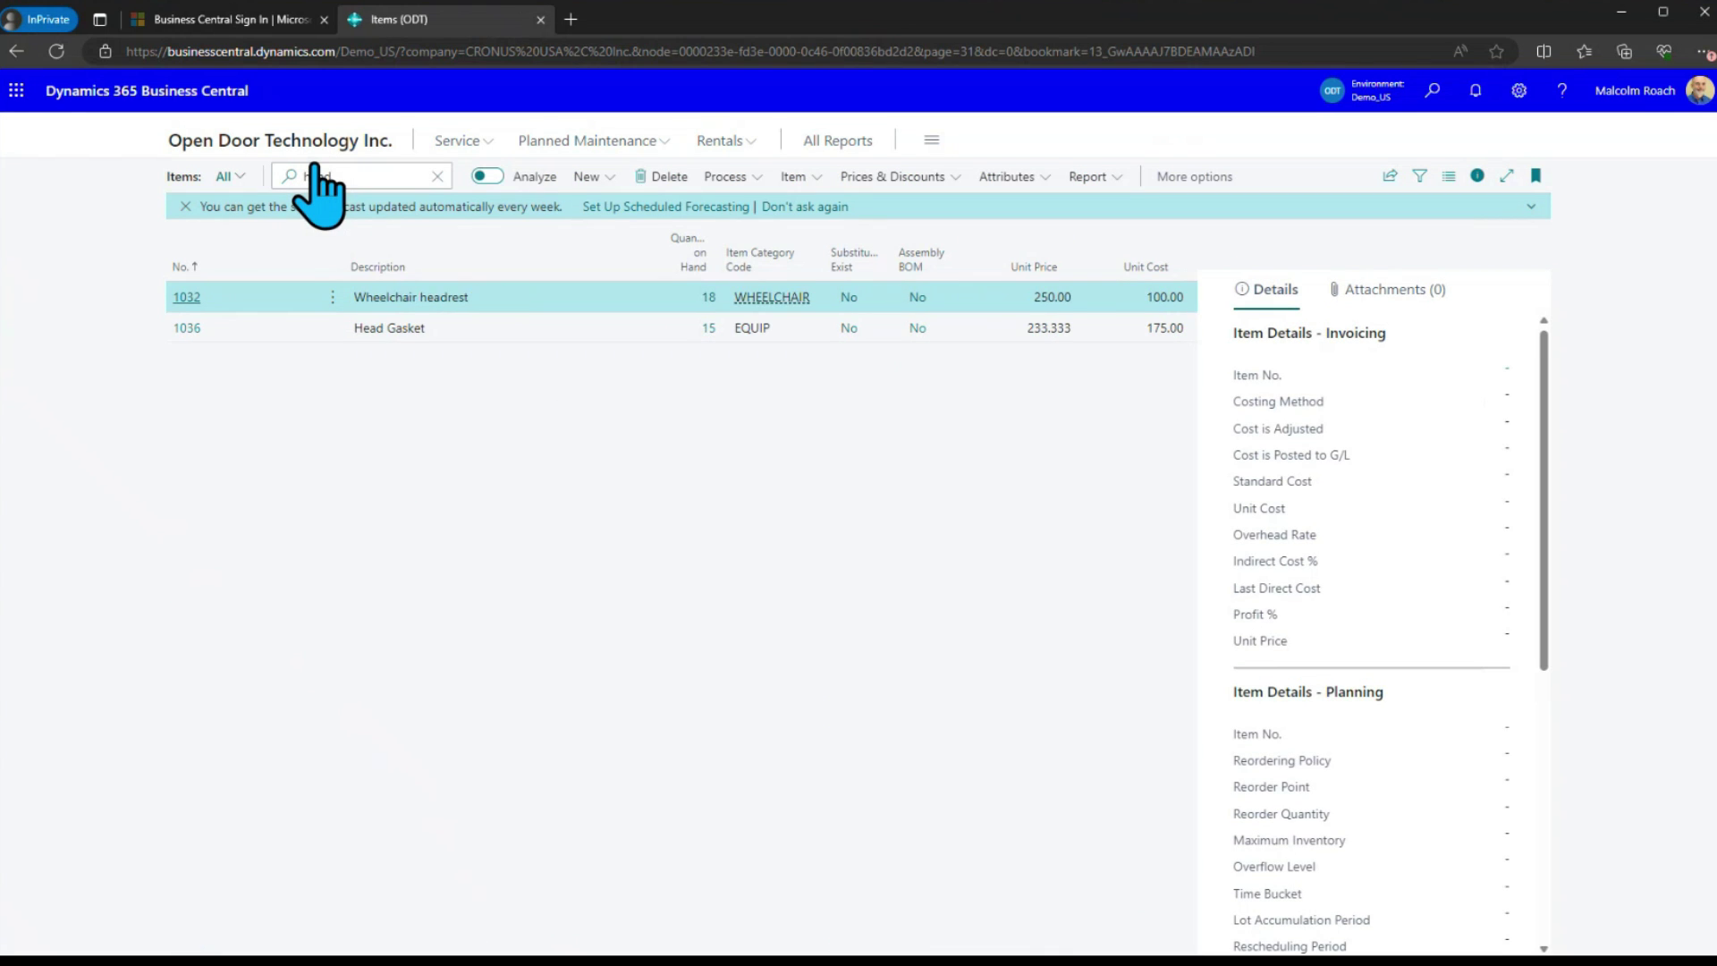
pyautogui.click(186, 327)
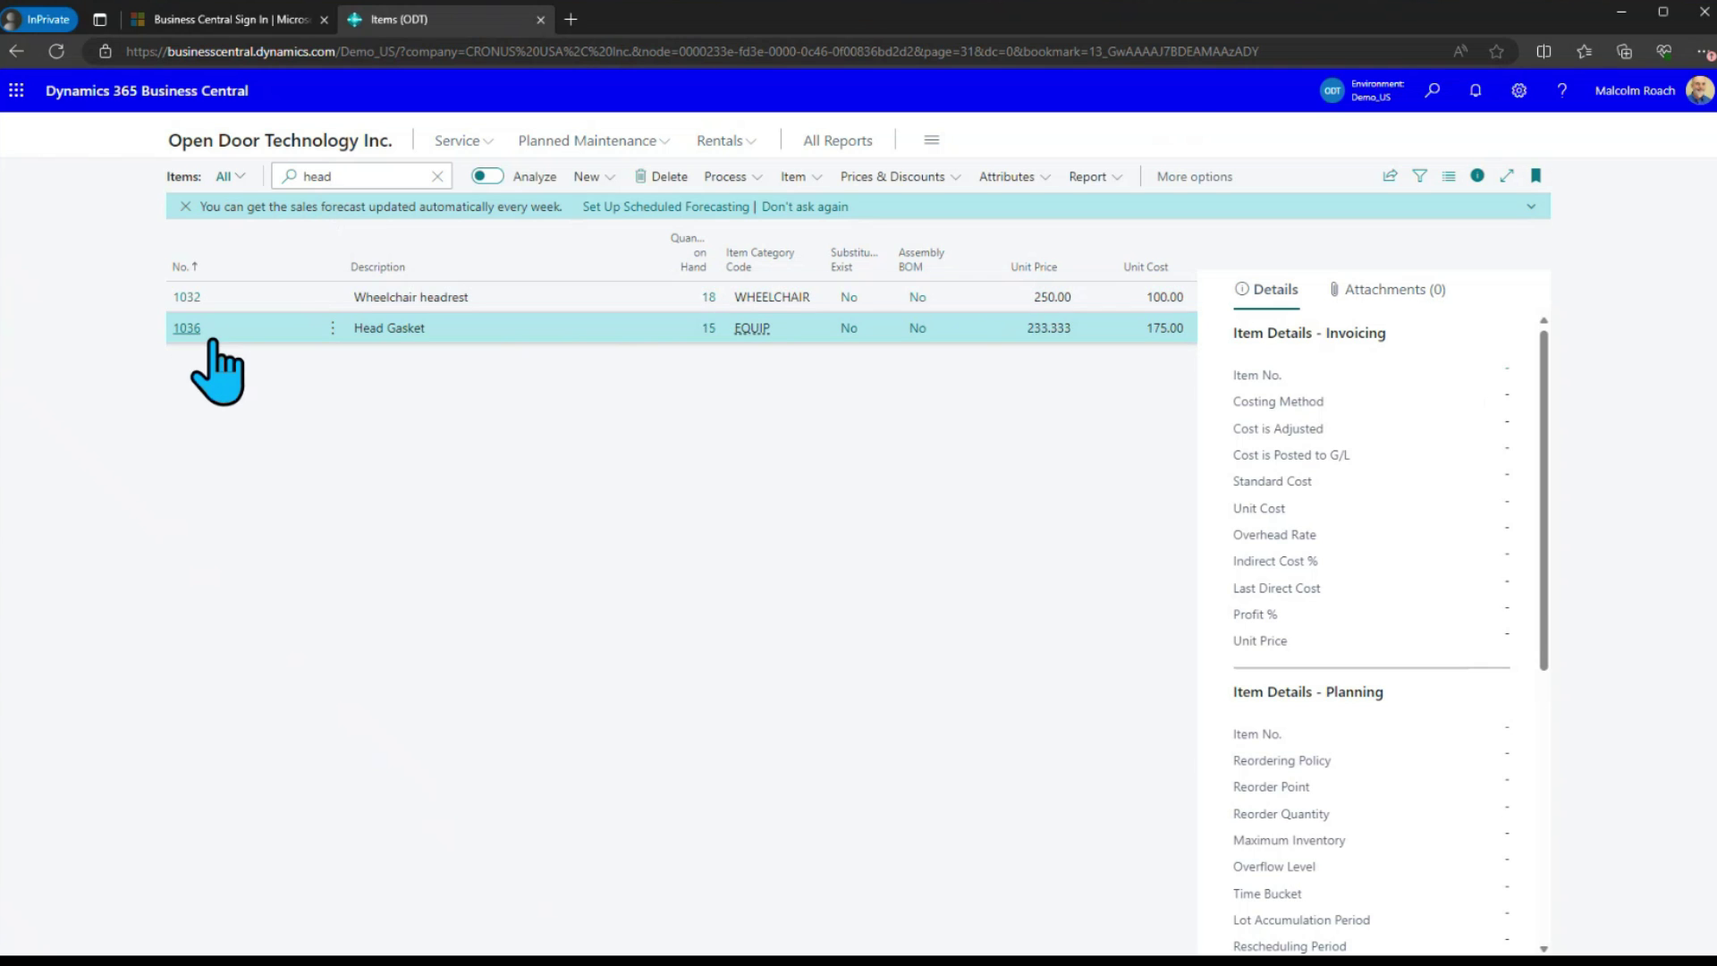
pyautogui.scroll(-6, 934, 761)
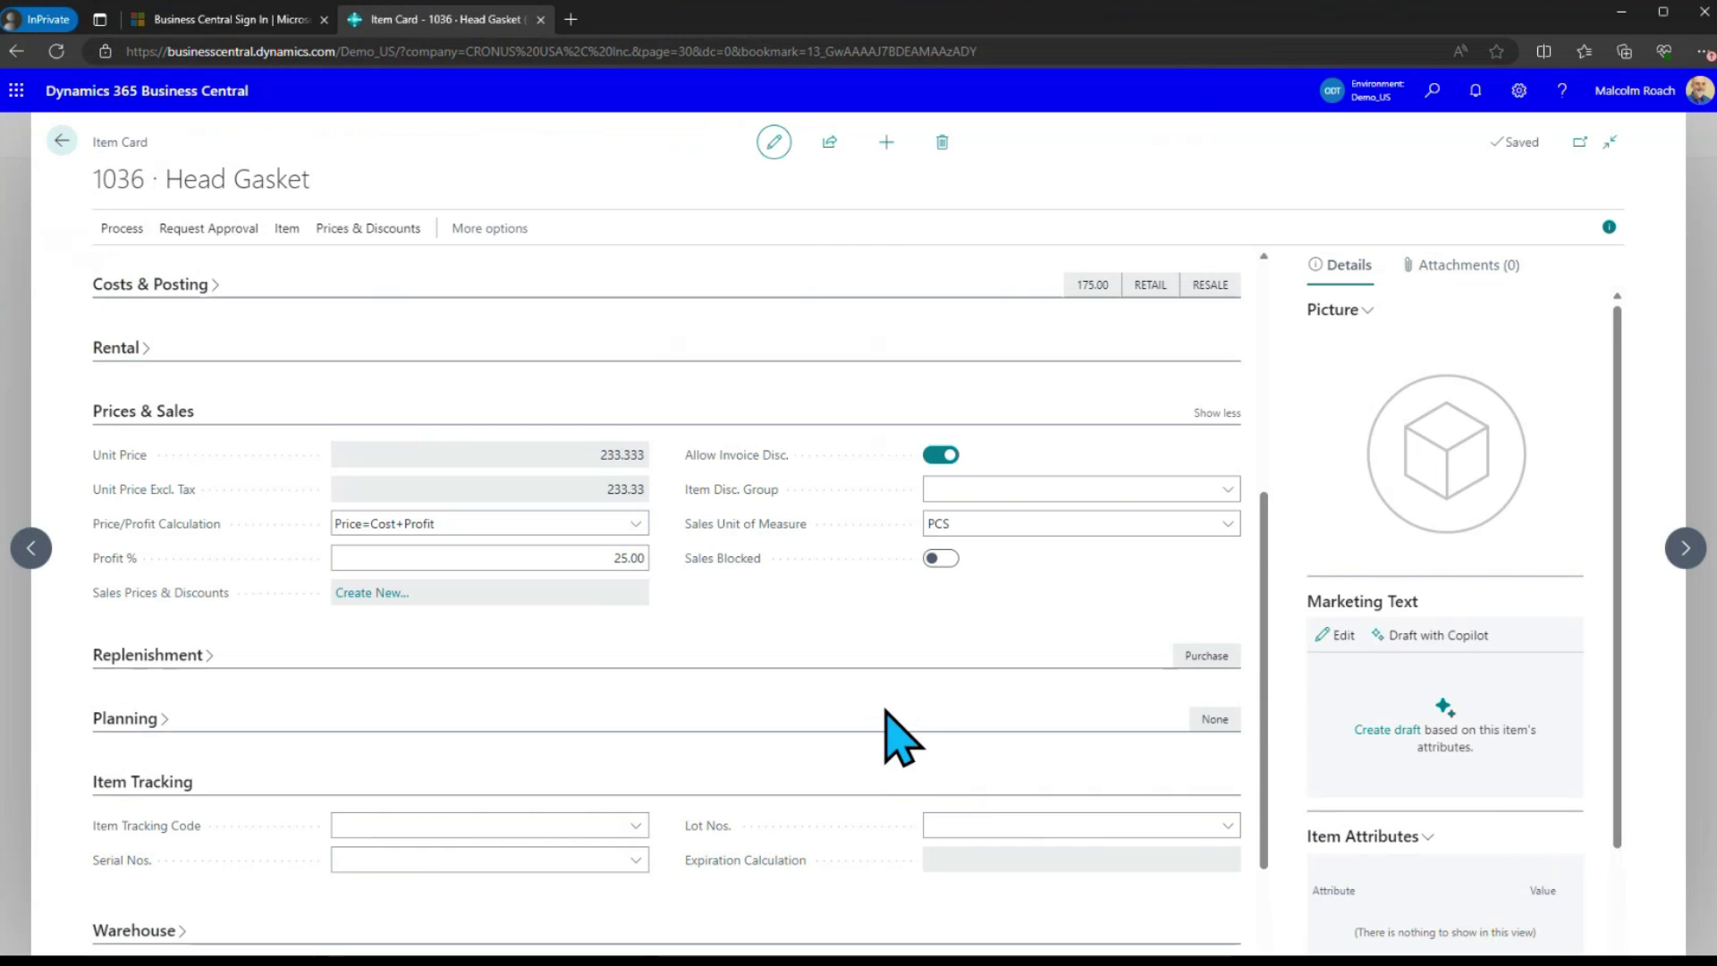
pyautogui.scroll(-1, 903, 715)
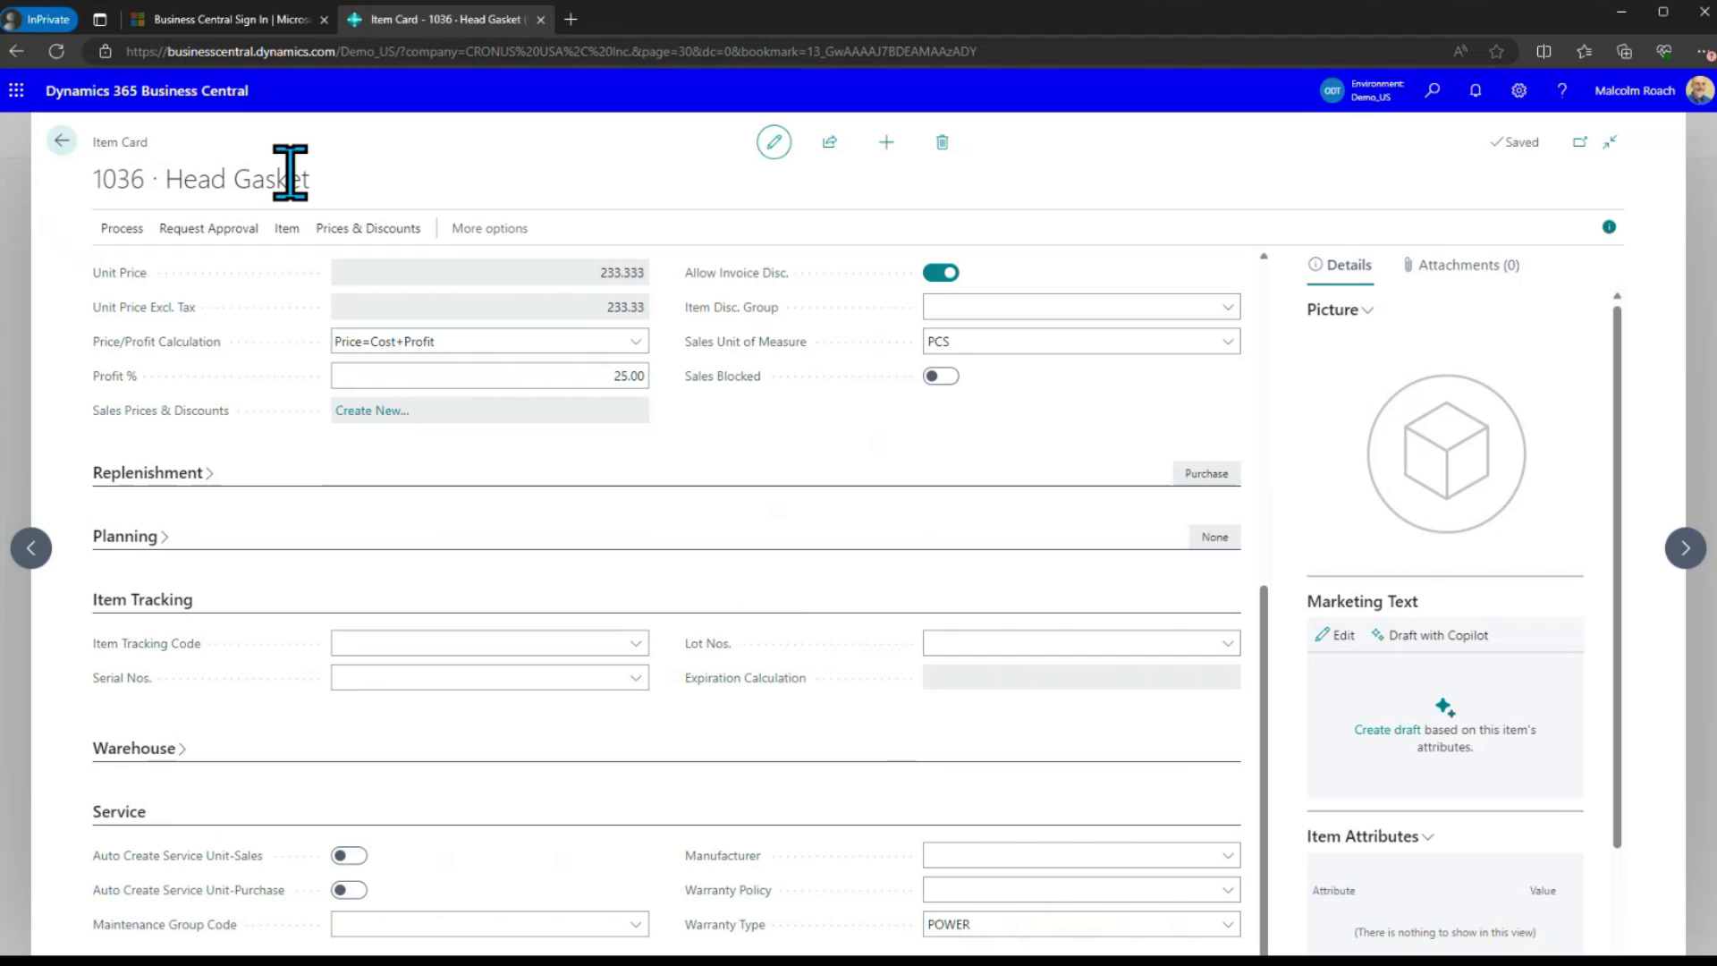
pyautogui.click(1004, 926)
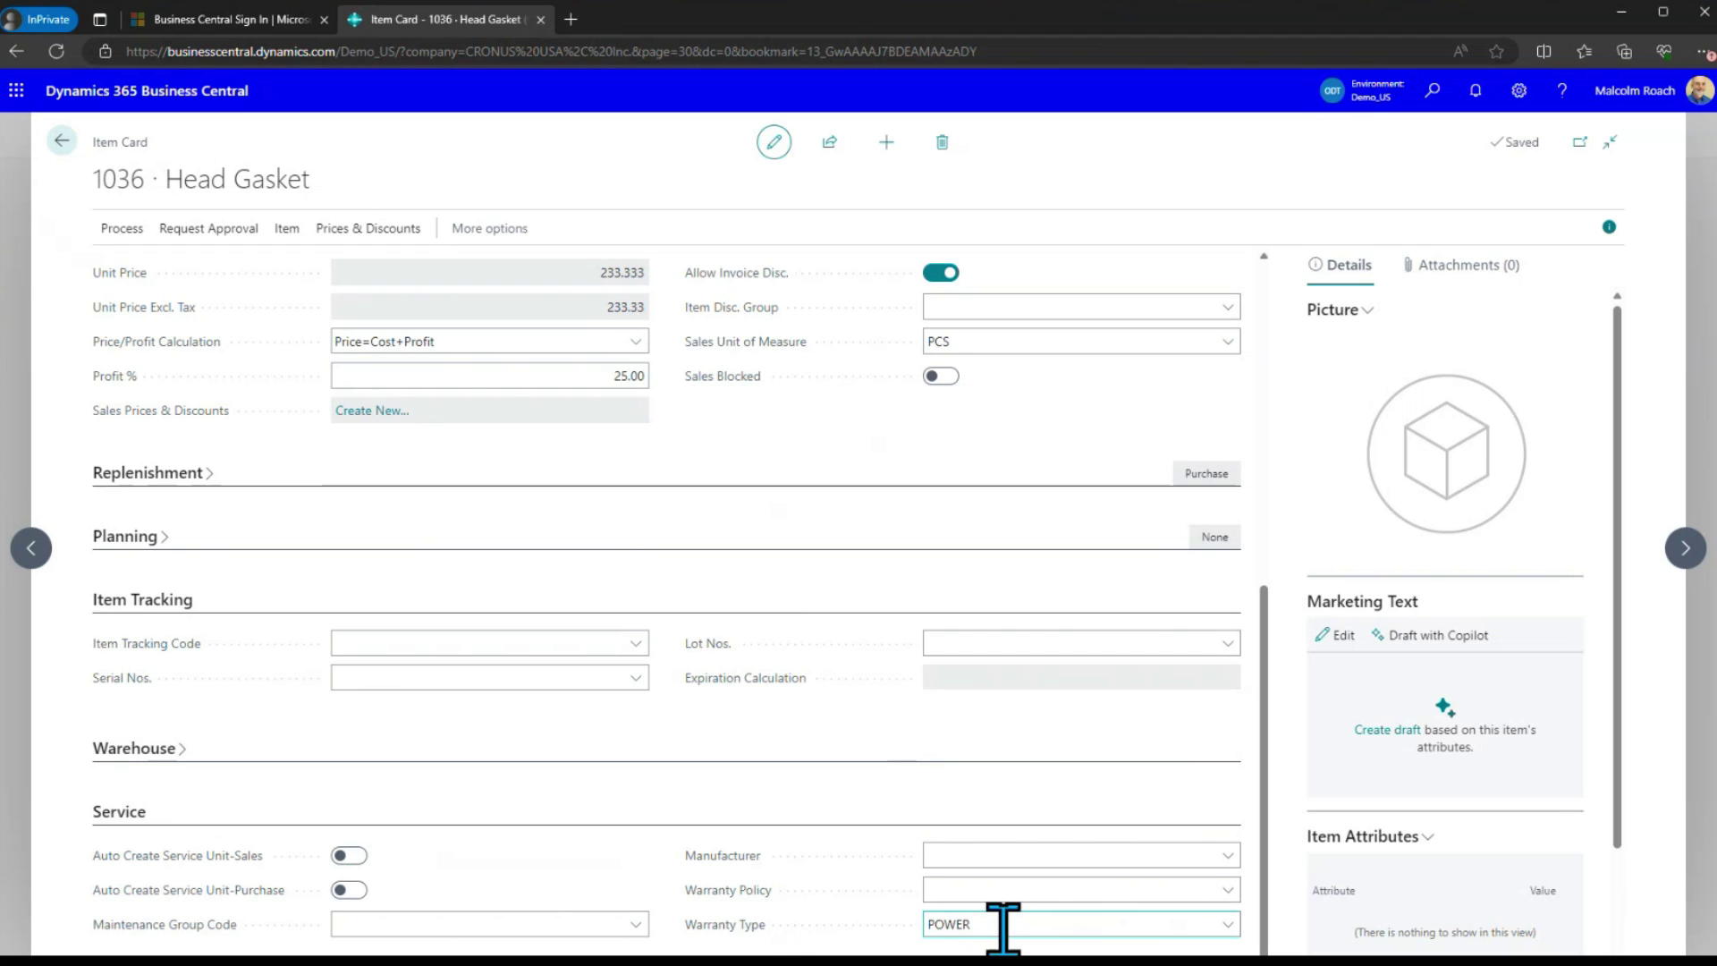
pyautogui.click(1051, 892)
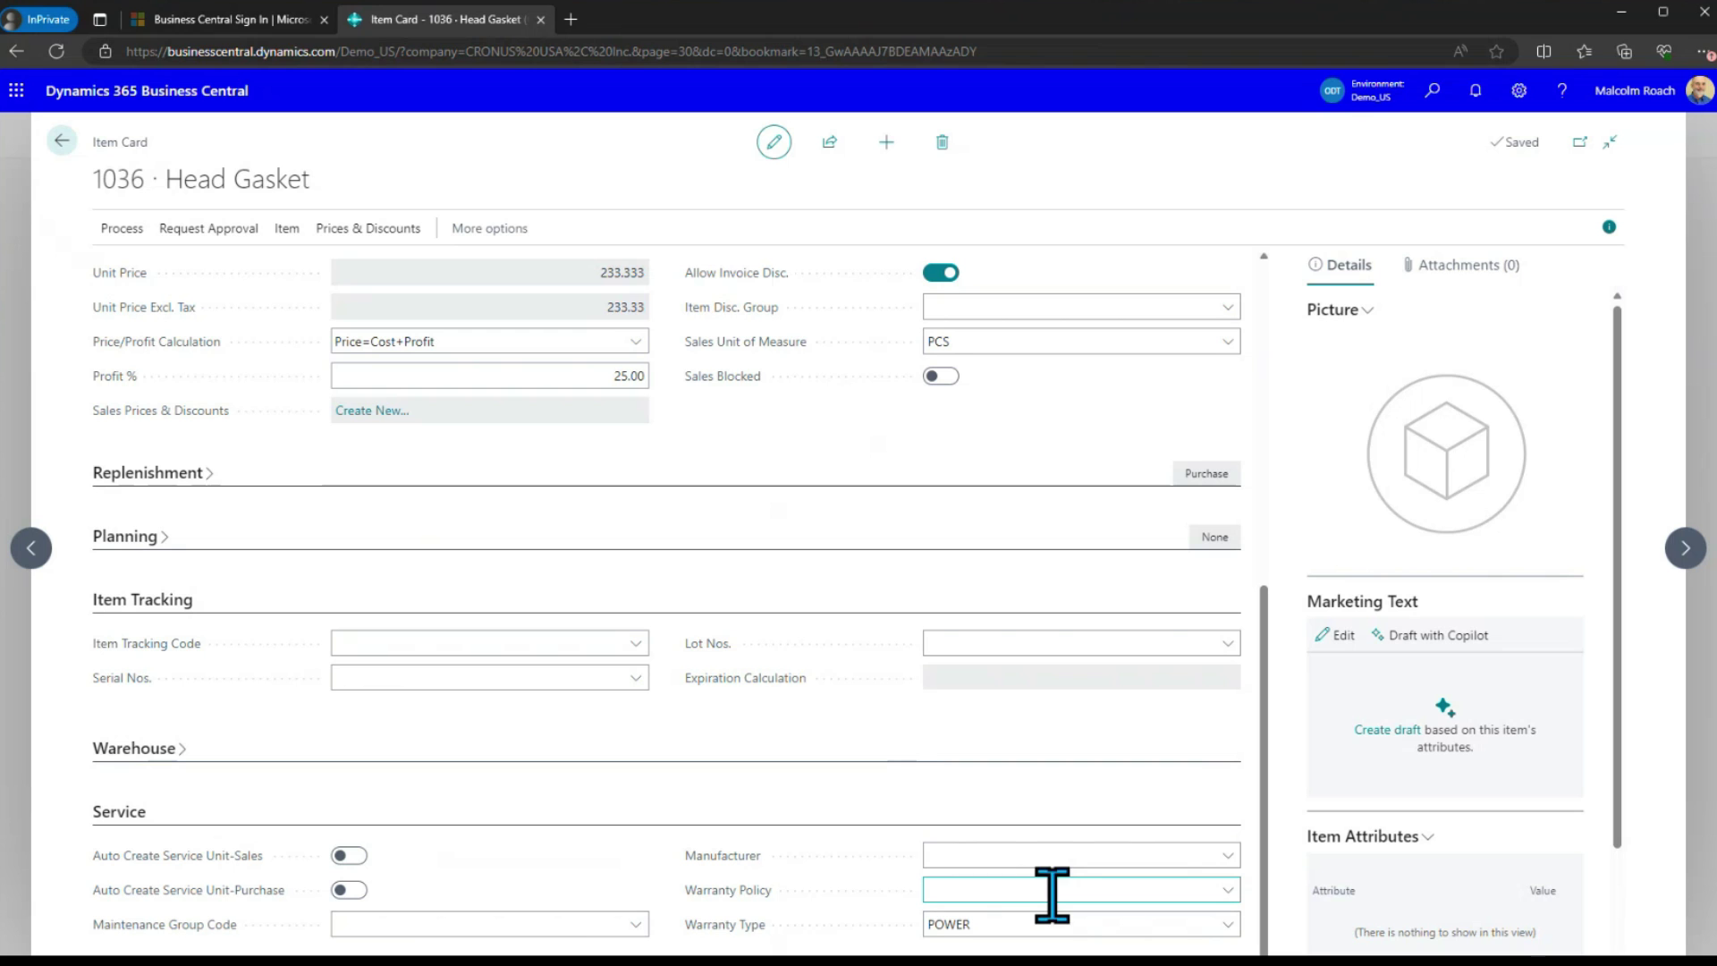
pyautogui.click(62, 142)
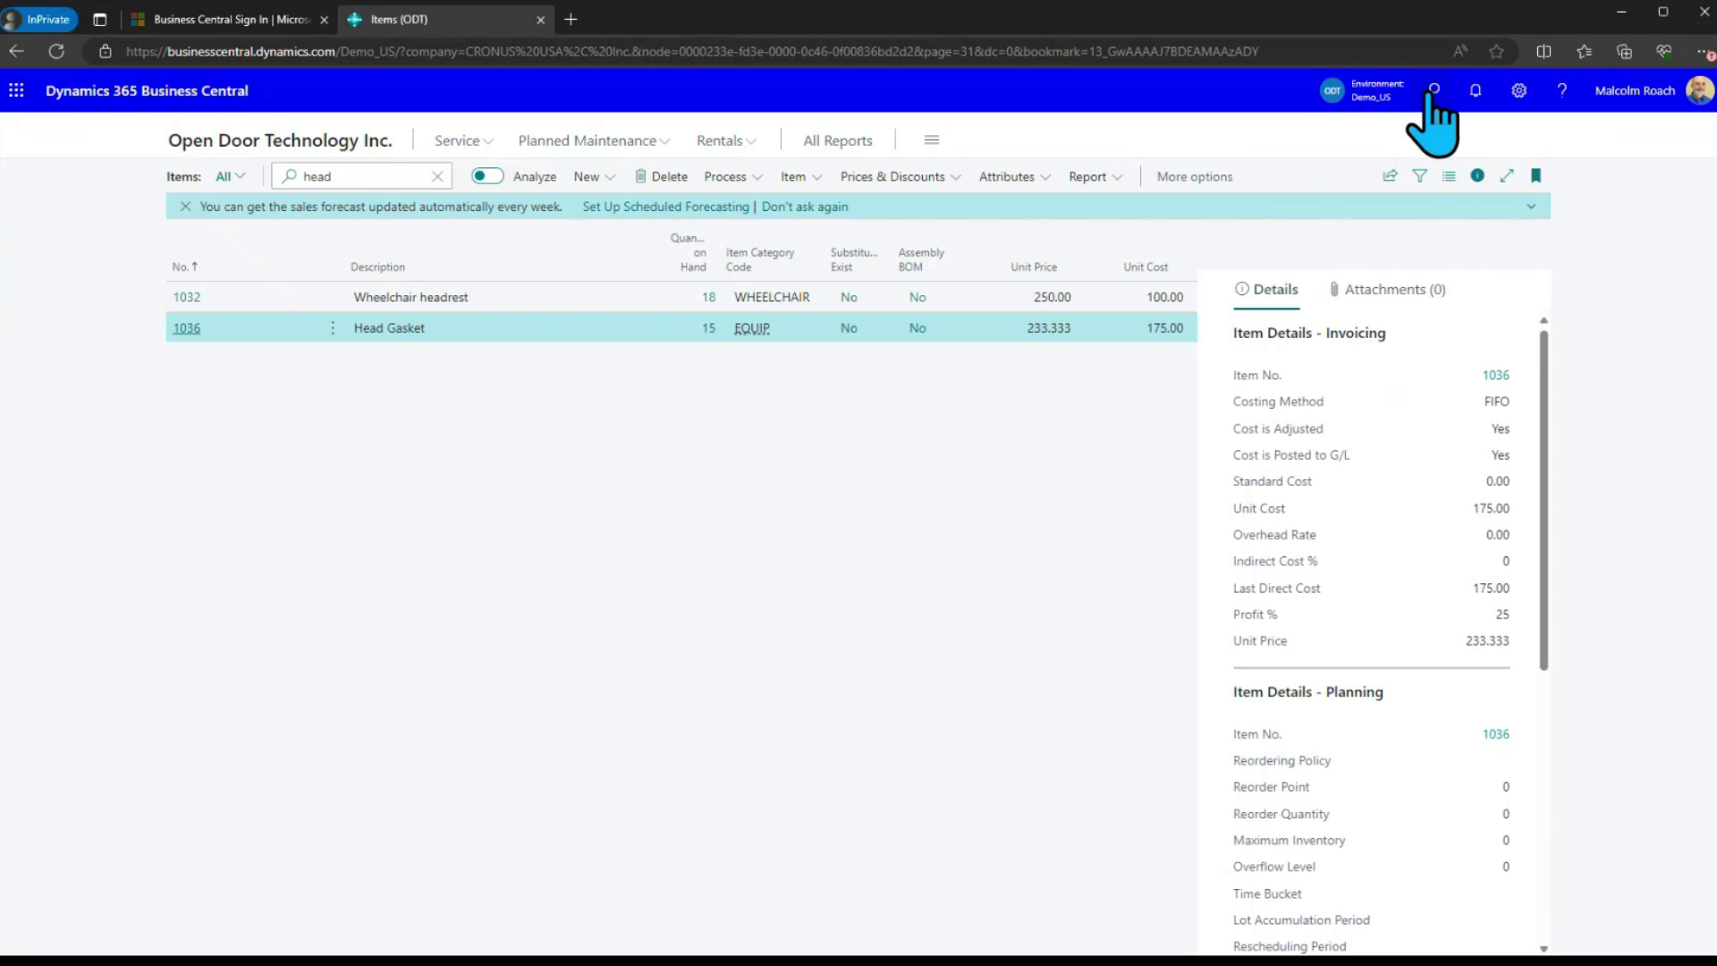
# Open the LABOR resource from Resources and leave its Warranty Type as POWER
pyautogui.click(1433, 91)
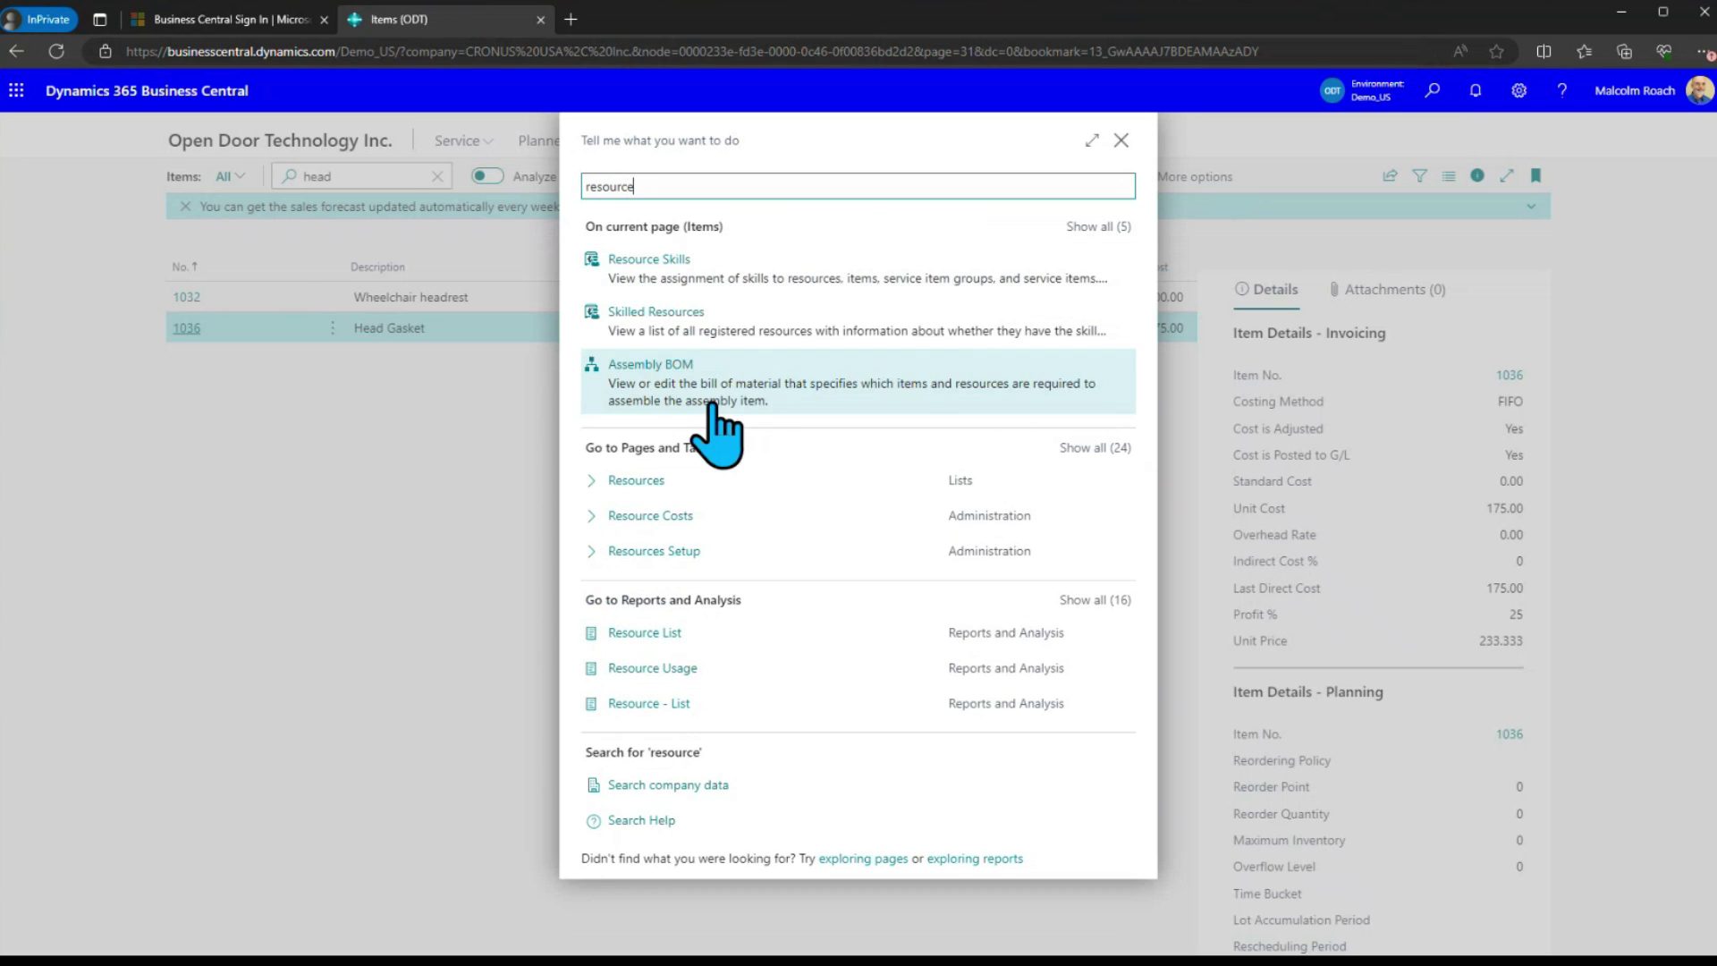
pyautogui.click(653, 465)
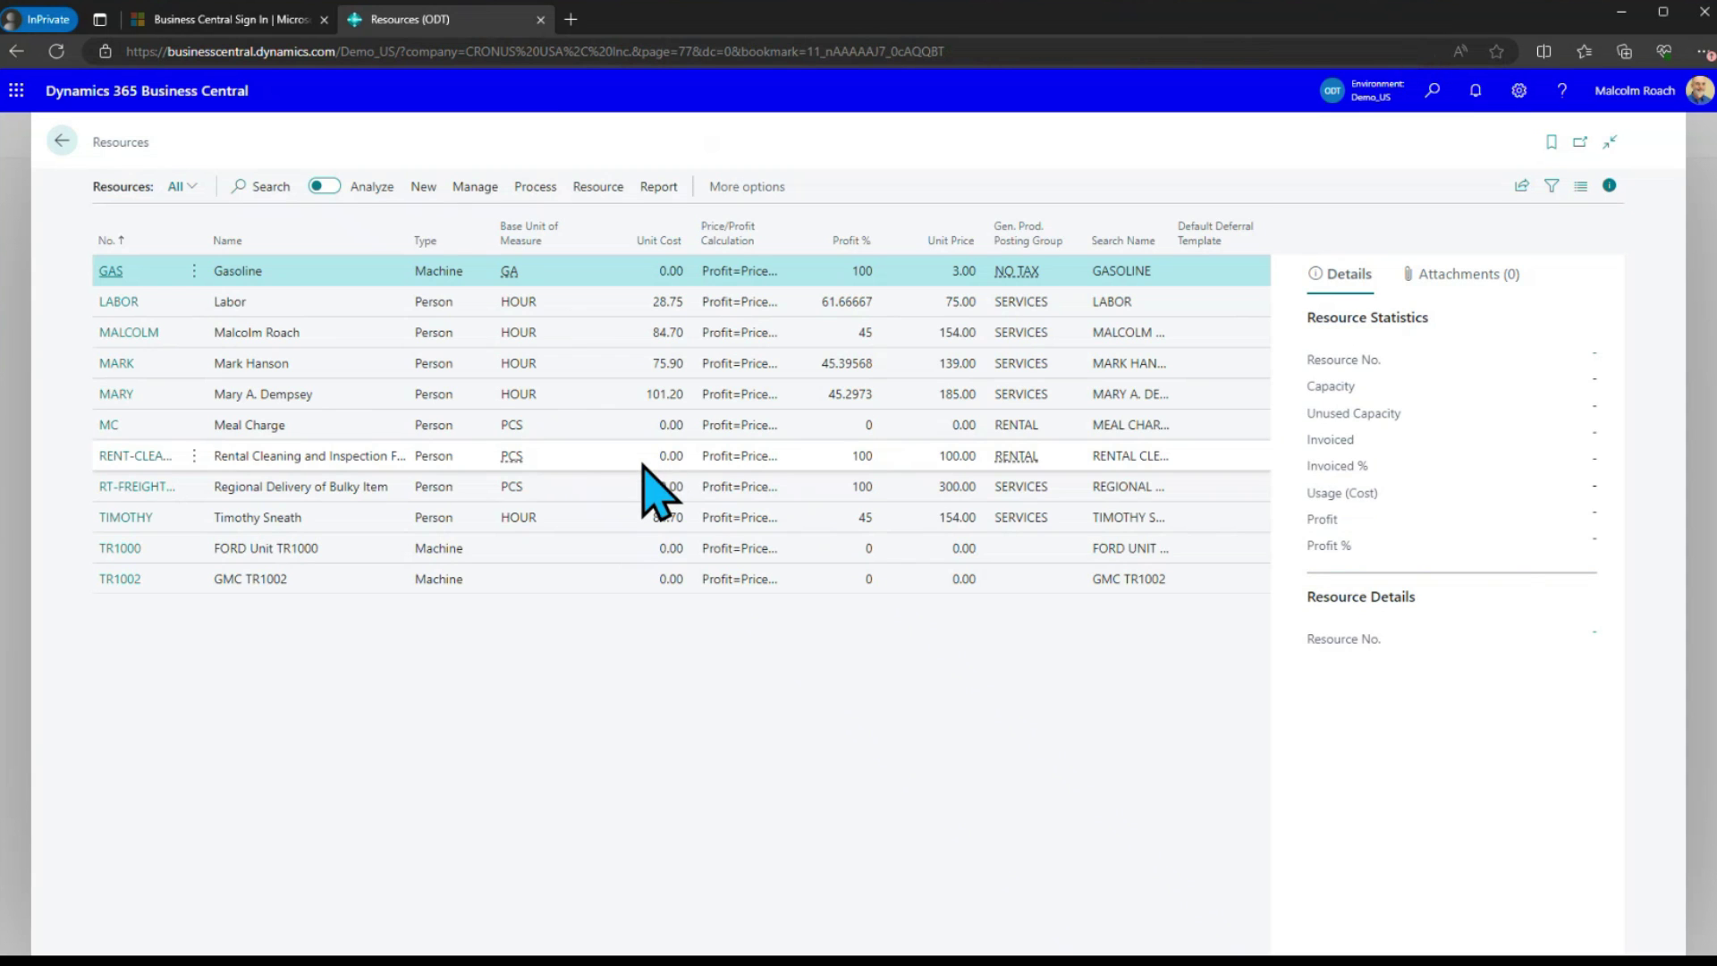
pyautogui.click(119, 301)
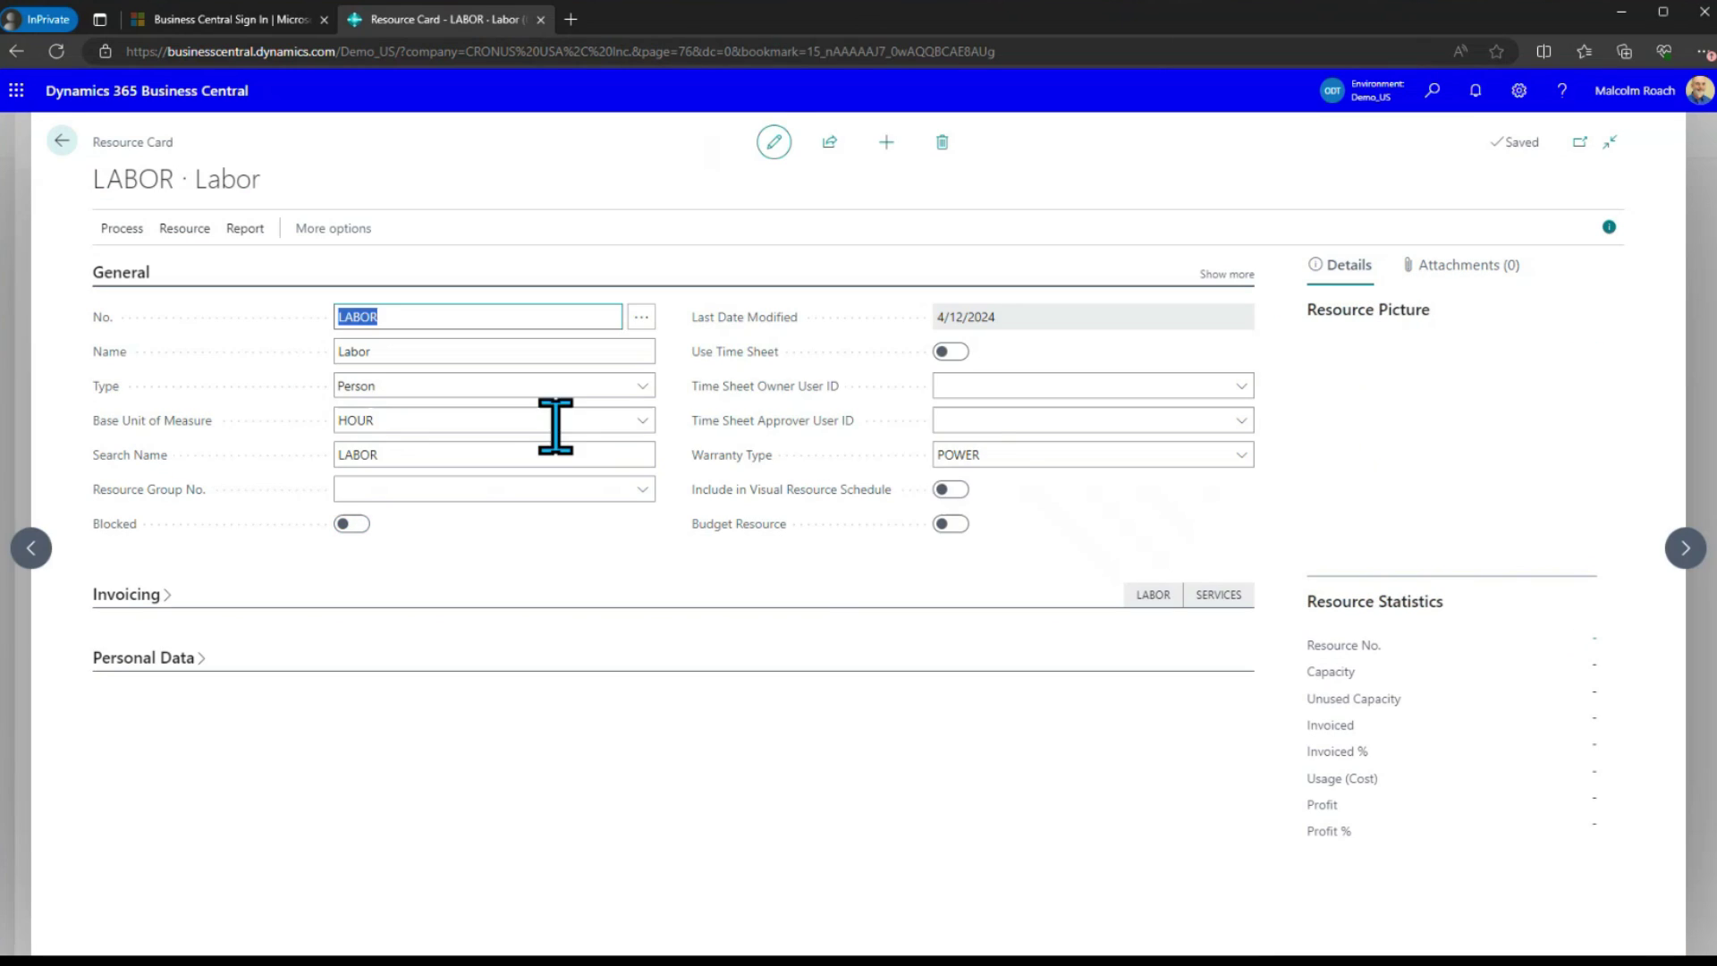
pyautogui.click(1038, 452)
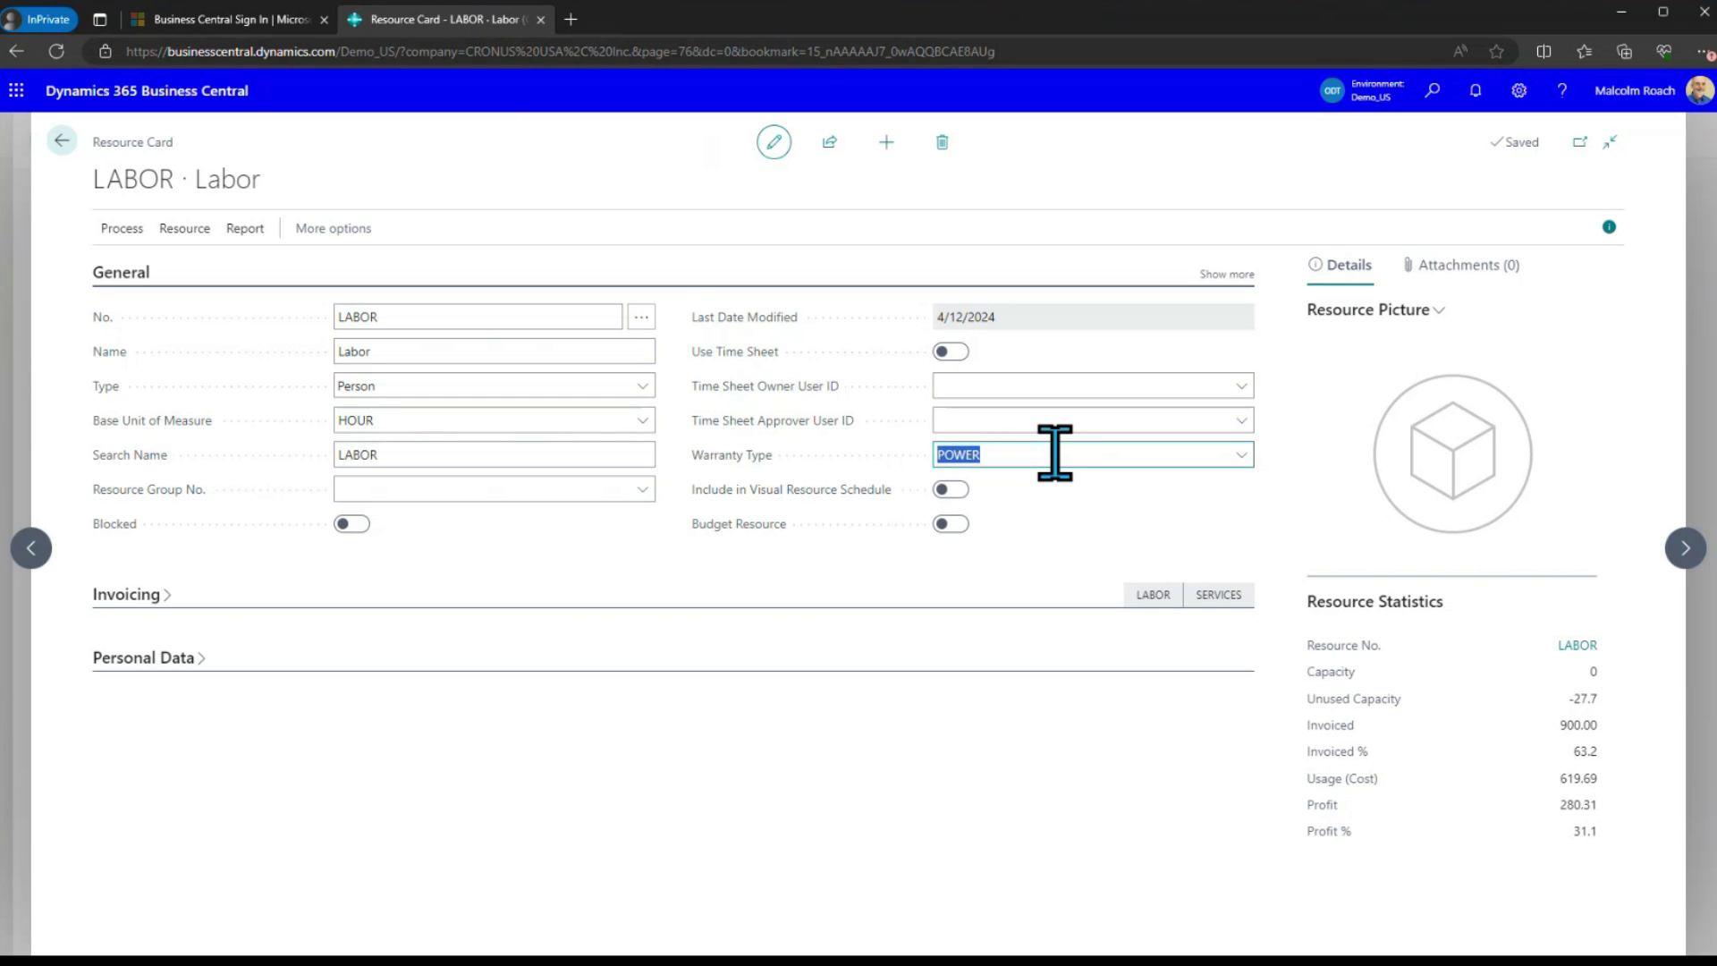
pyautogui.click(1104, 452)
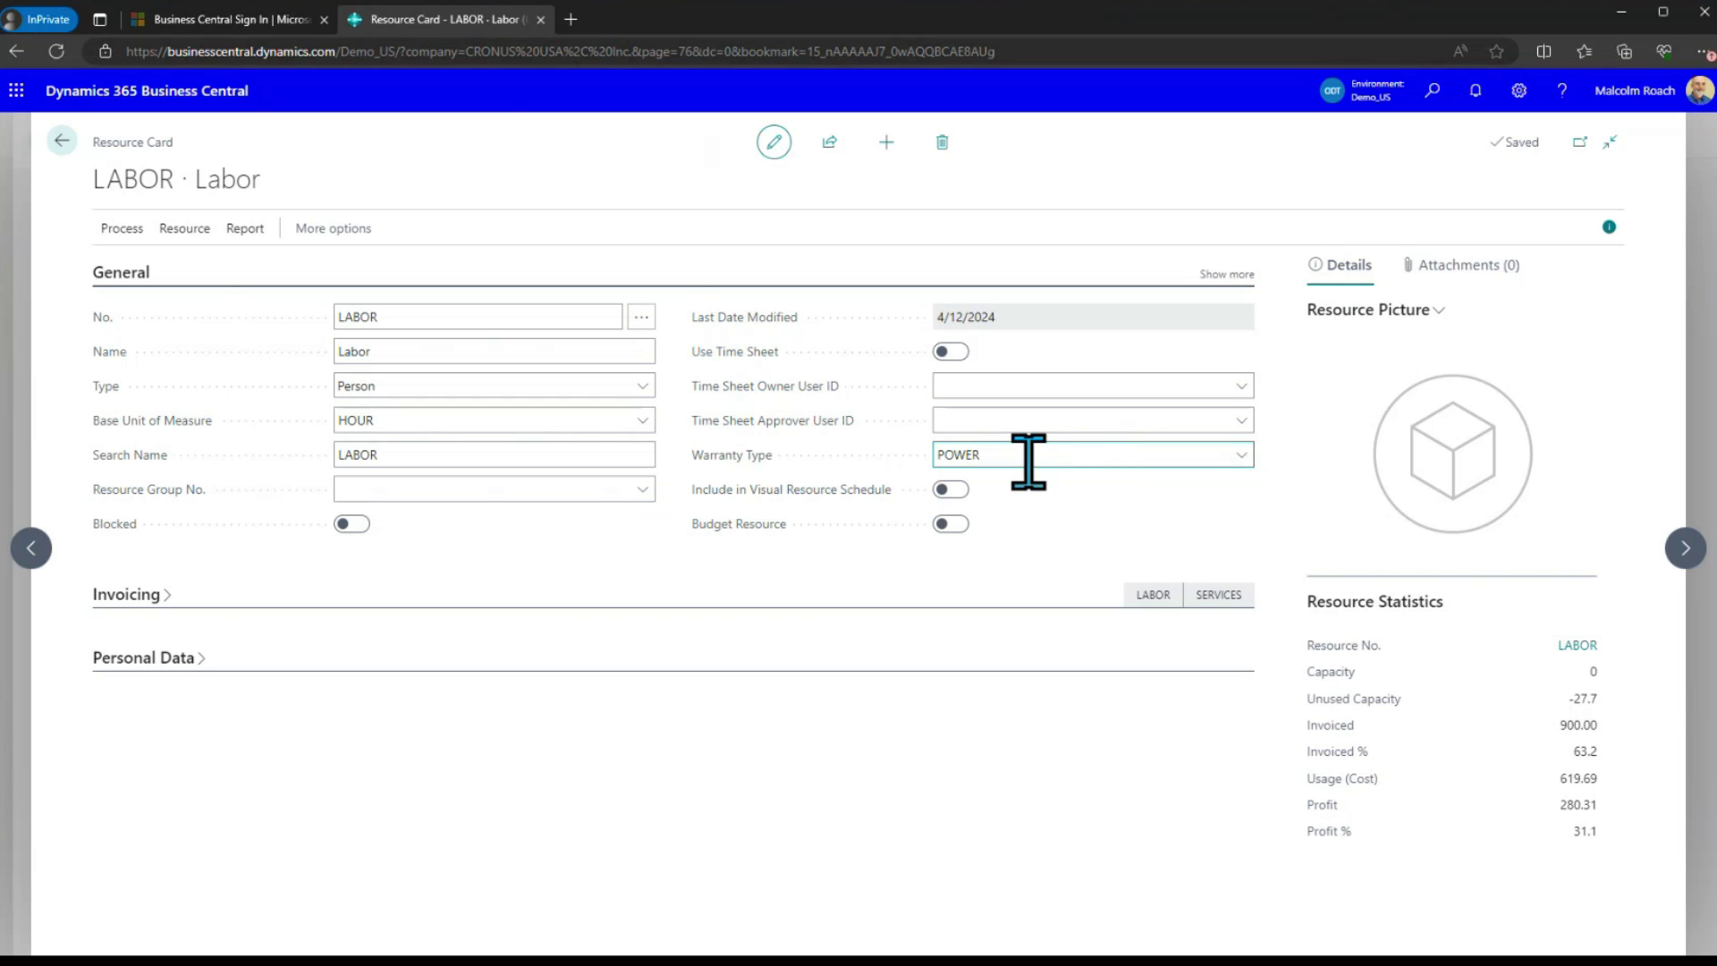
# Leave the LABOR resource, return home and open the Items list
pyautogui.click(61, 141)
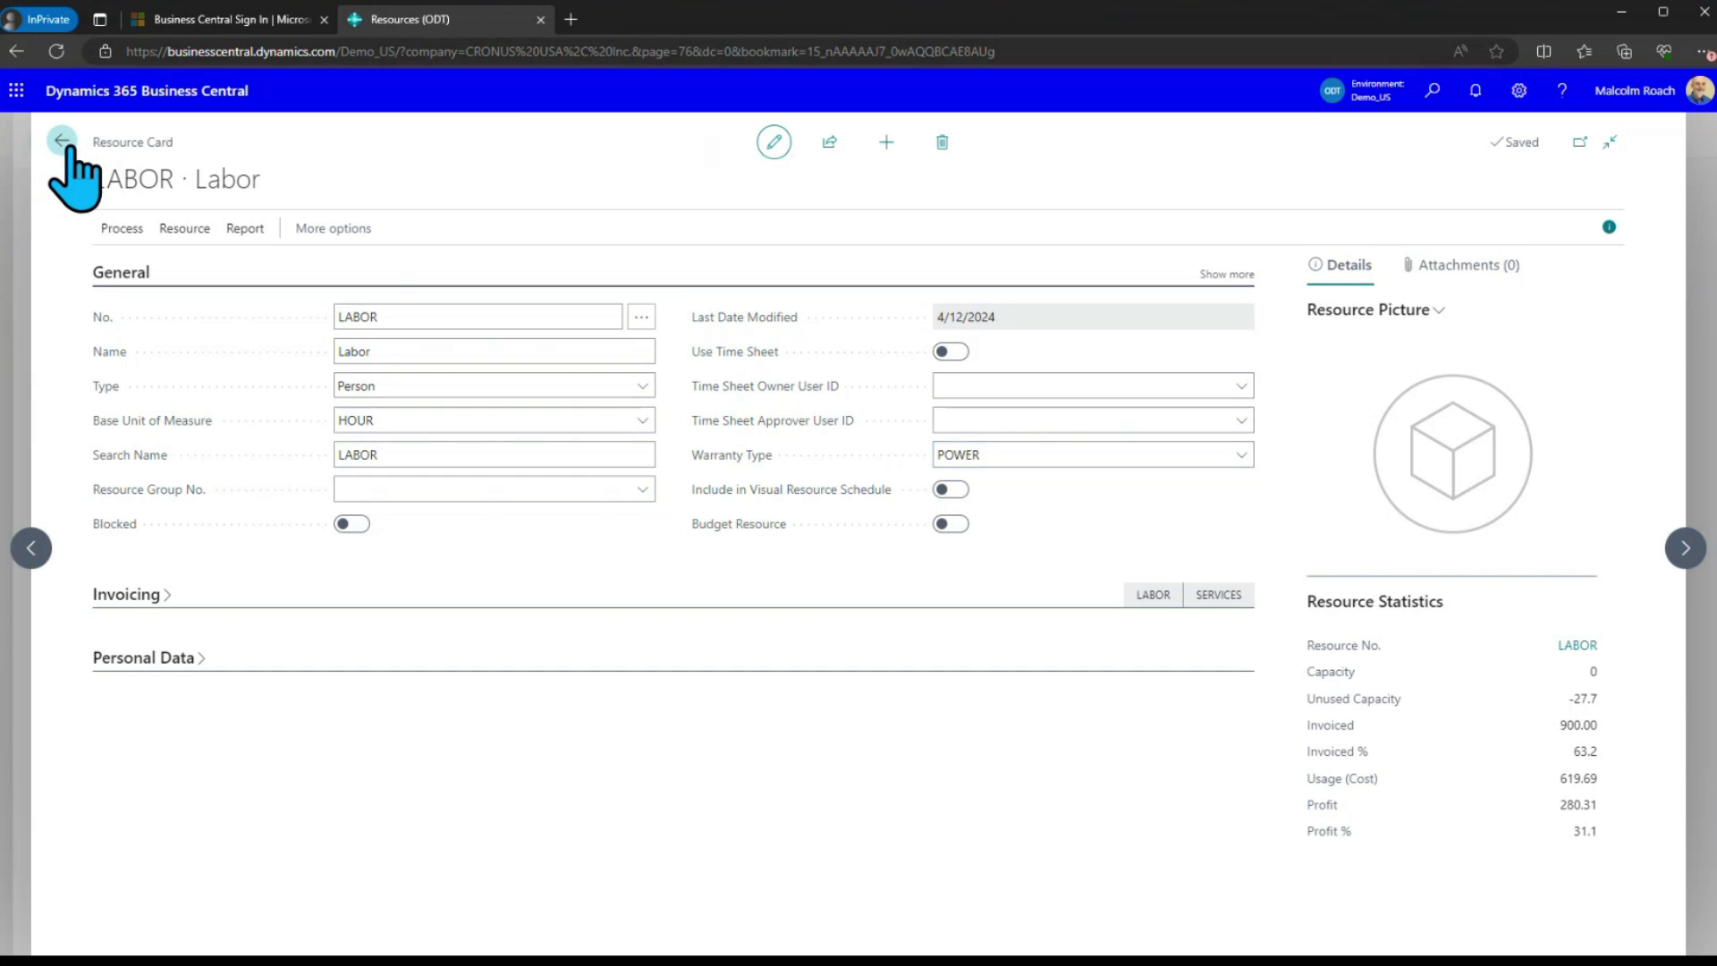
pyautogui.click(51, 141)
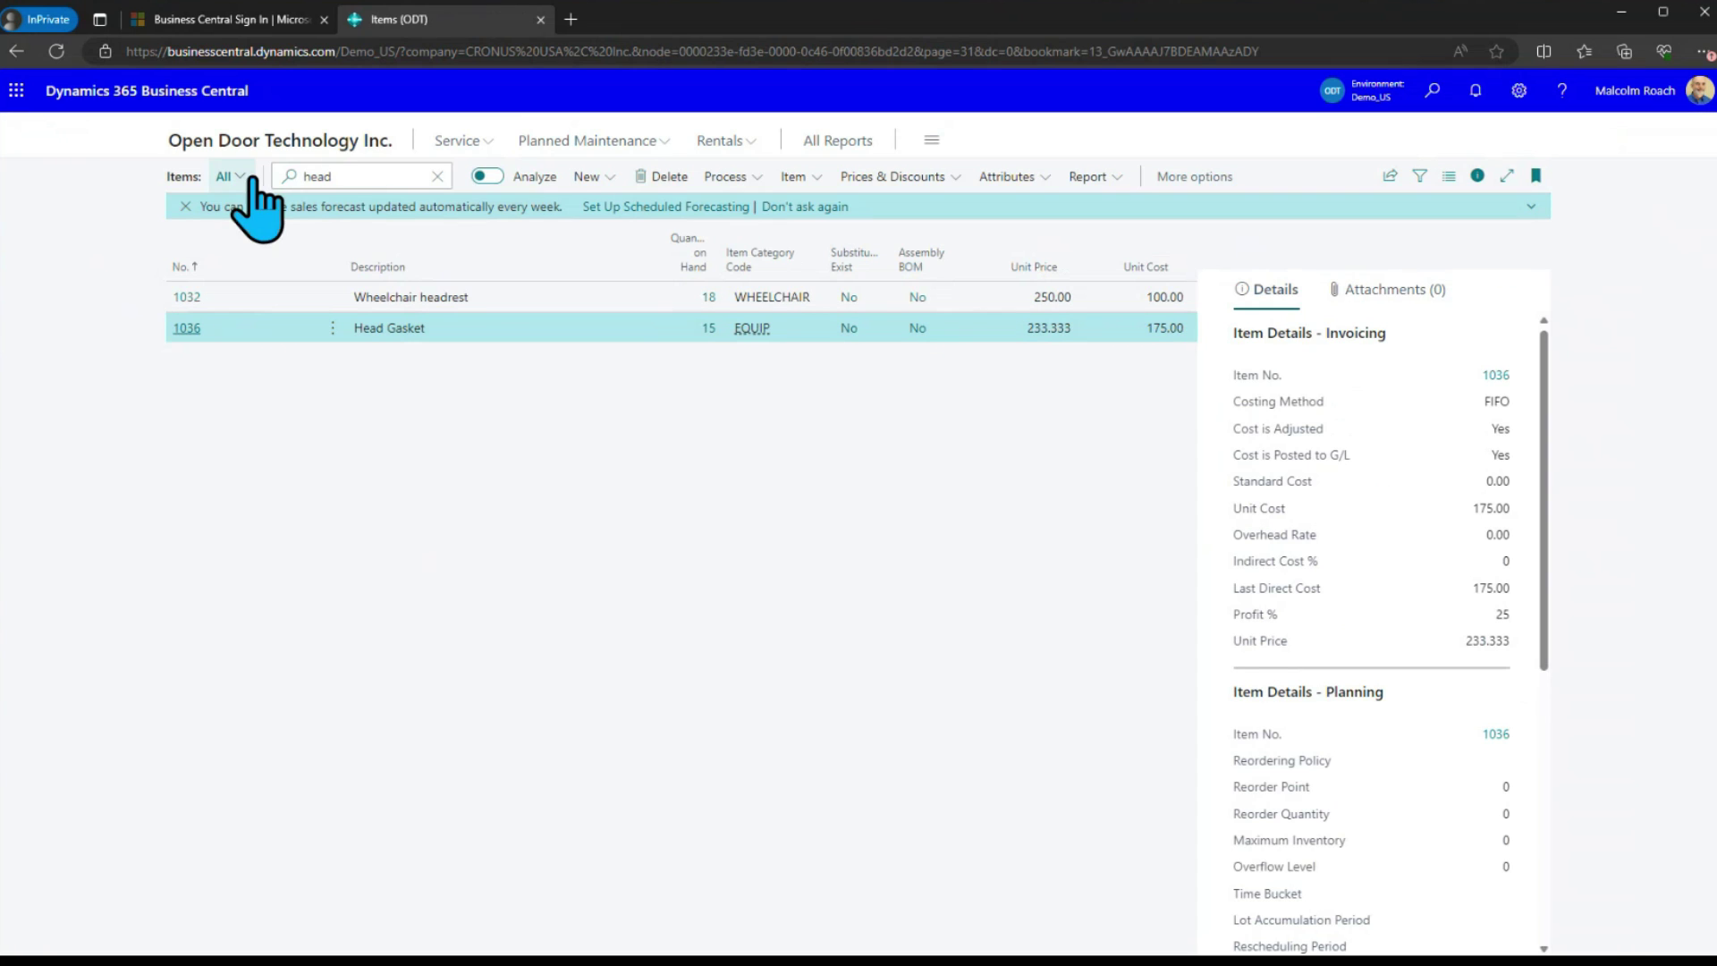
pyautogui.click(353, 143)
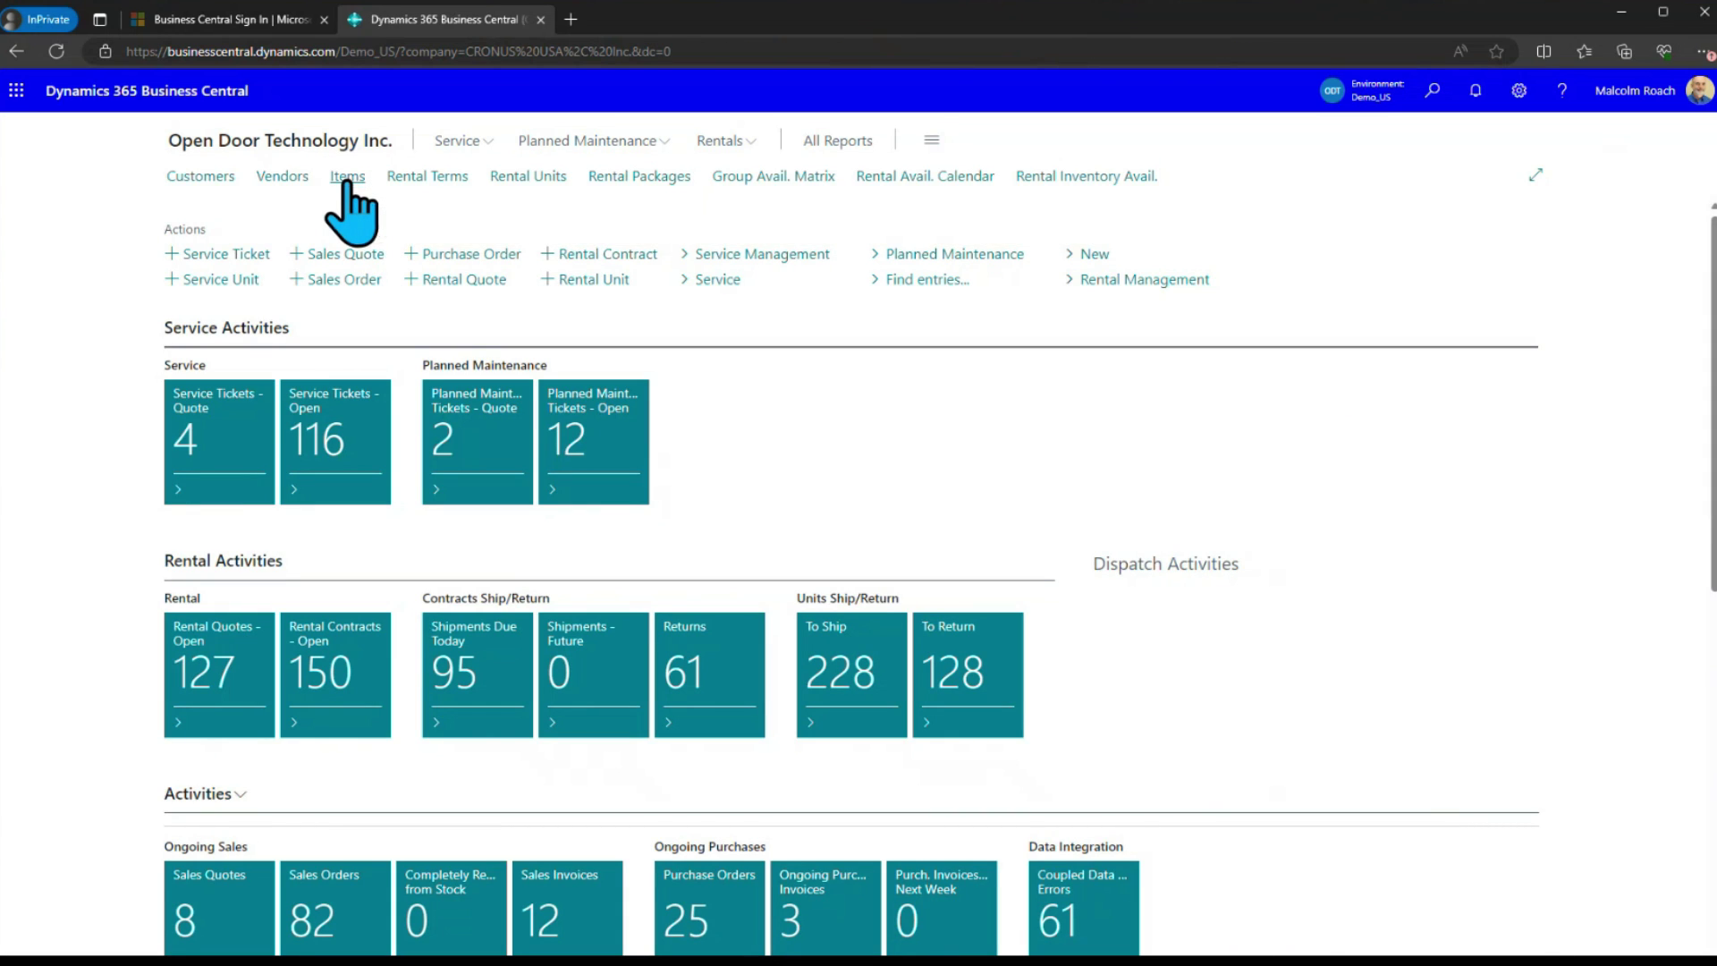
pyautogui.click(347, 179)
# Search 'c308' and confirm the Cat C308 item card shows warranty policy EQUIP001
pyautogui.click(313, 176)
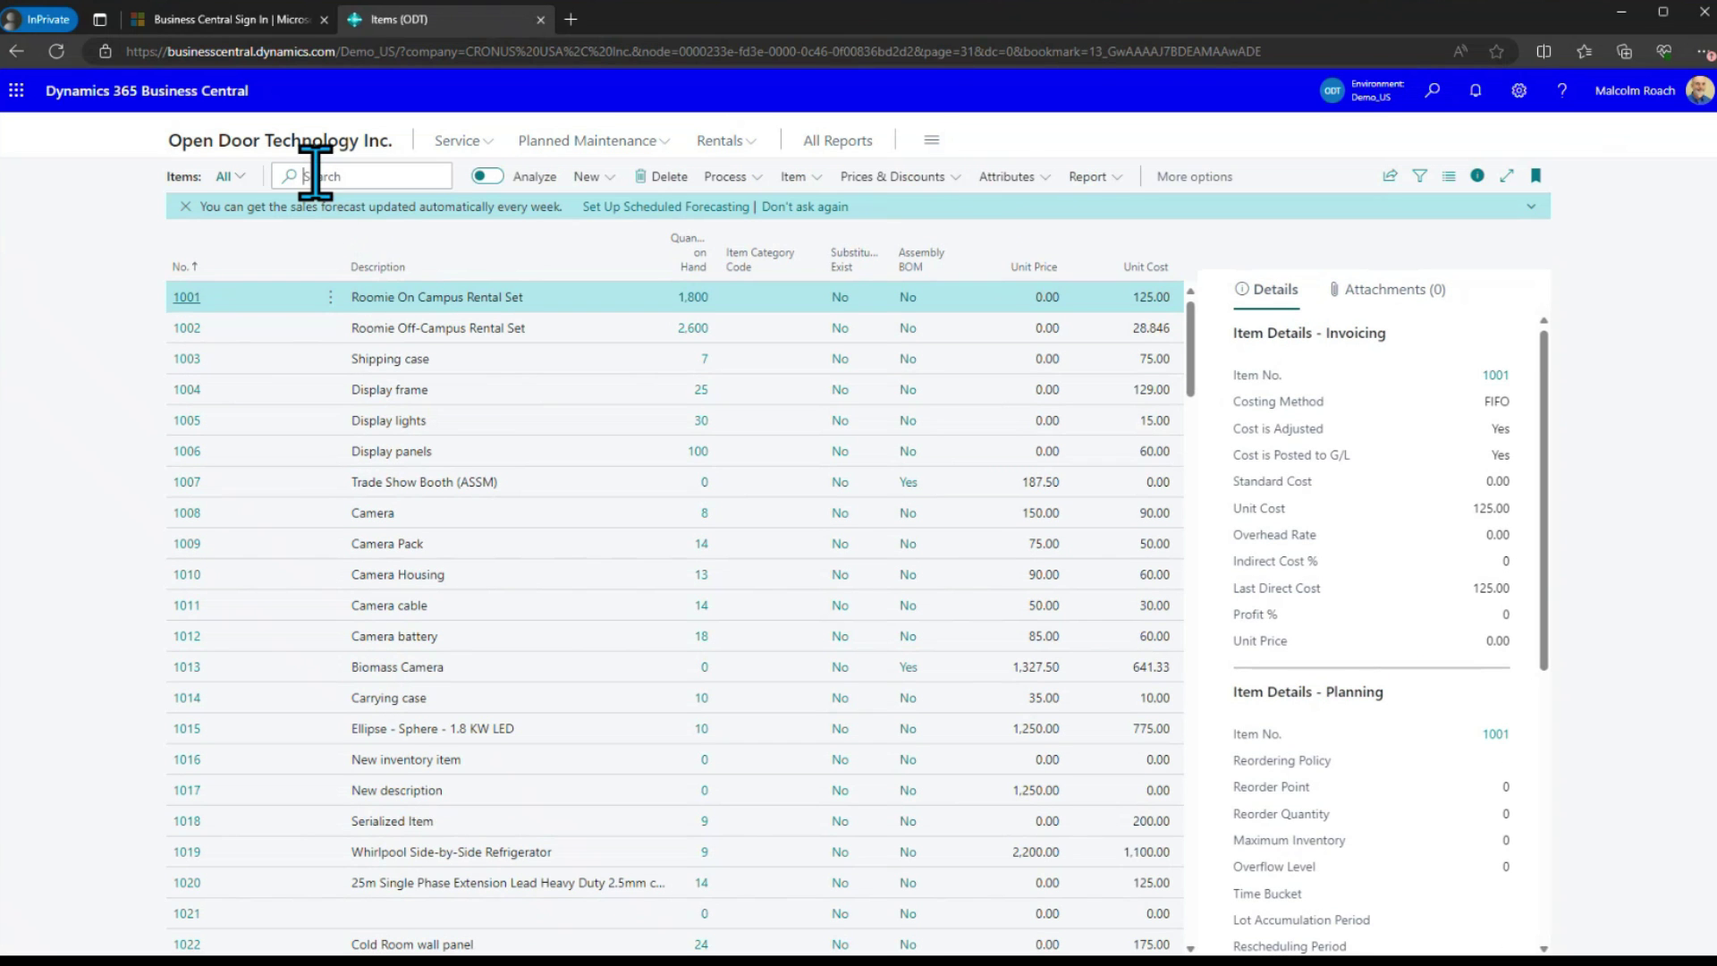
pyautogui.write('c308')
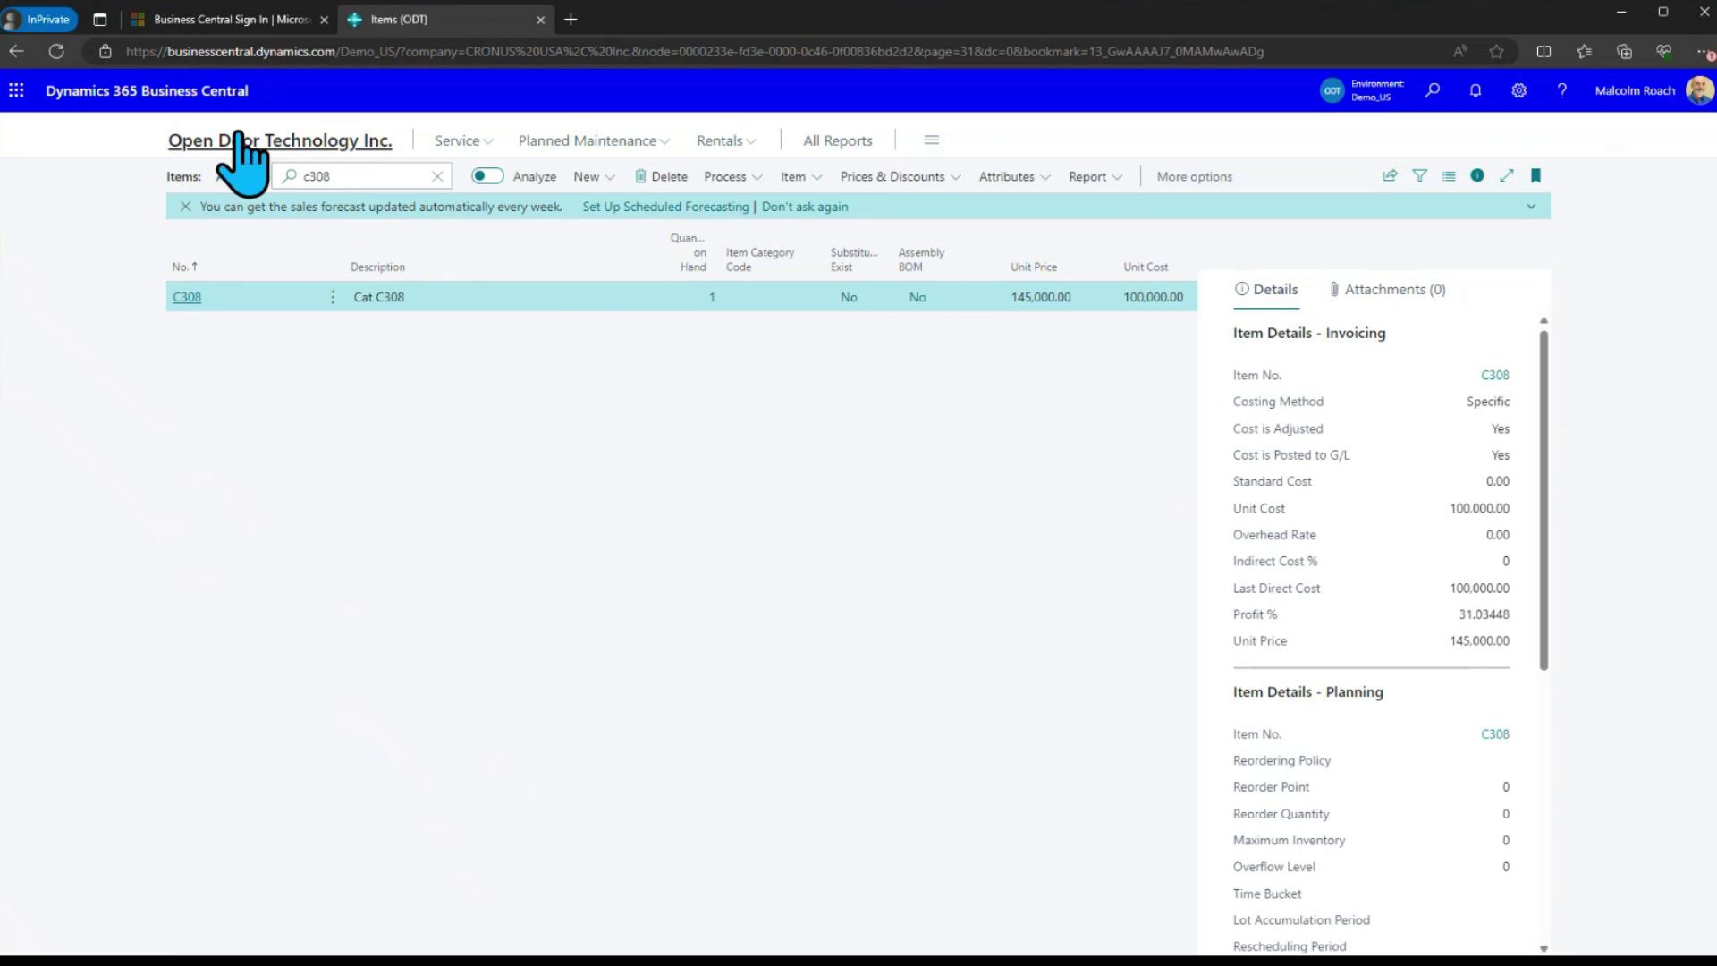
pyautogui.click(187, 298)
pyautogui.scroll(-5, 854, 688)
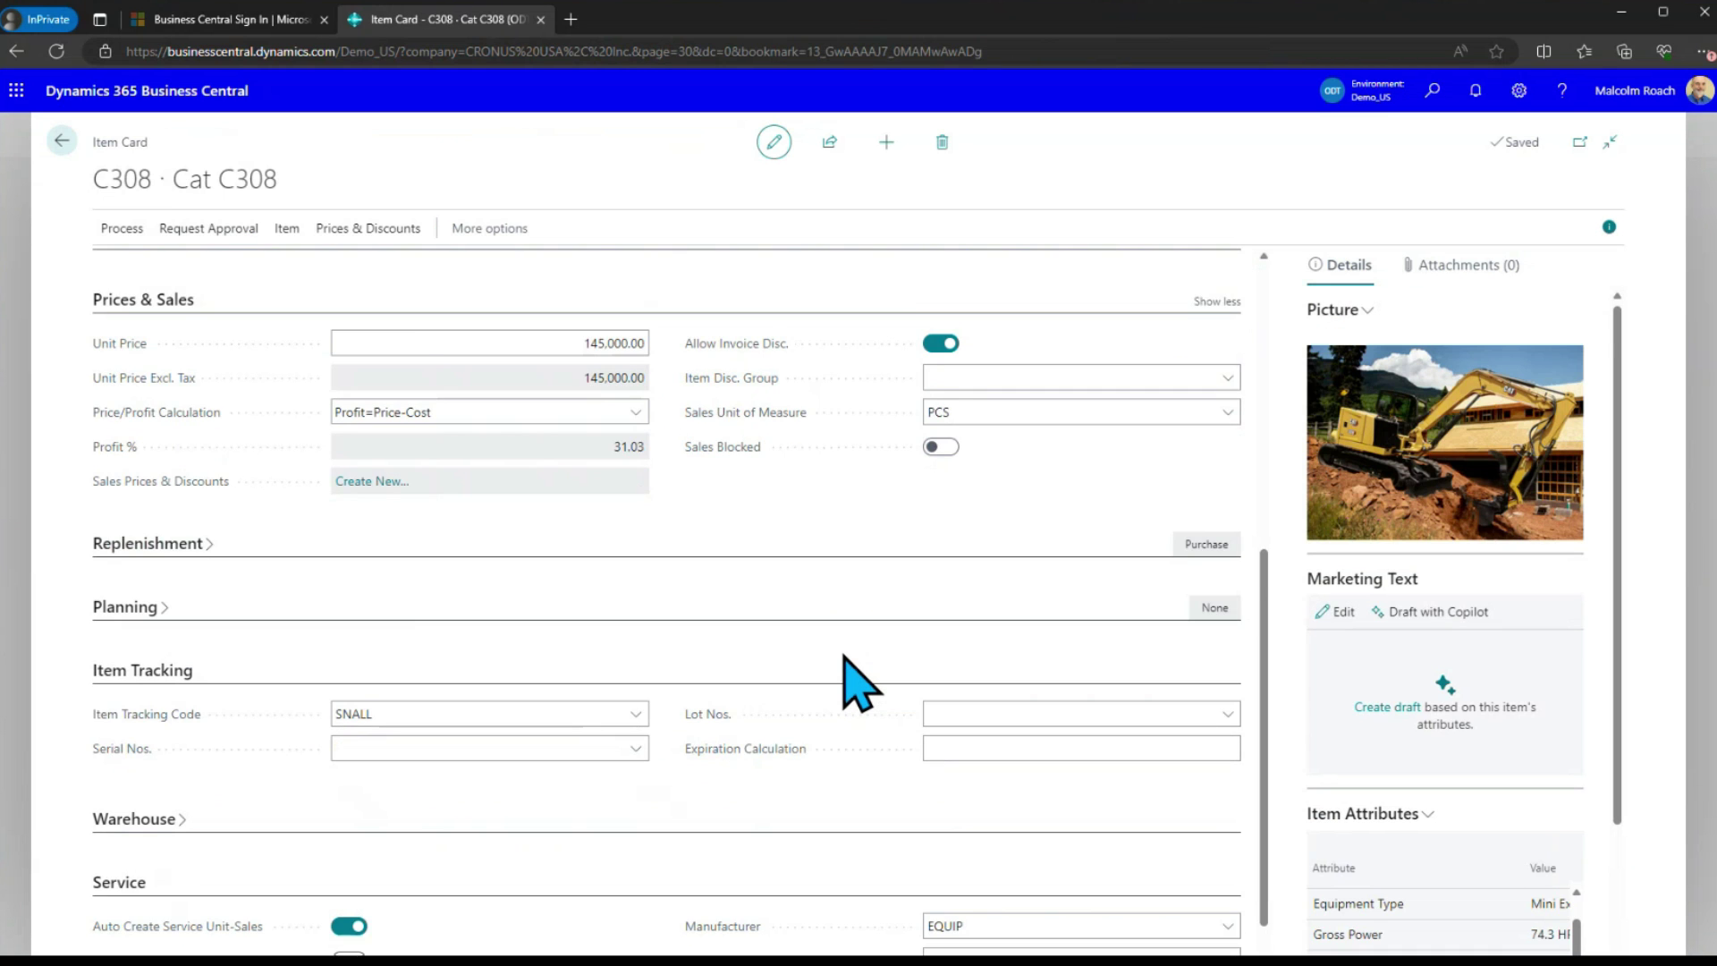
pyautogui.scroll(-1, 858, 684)
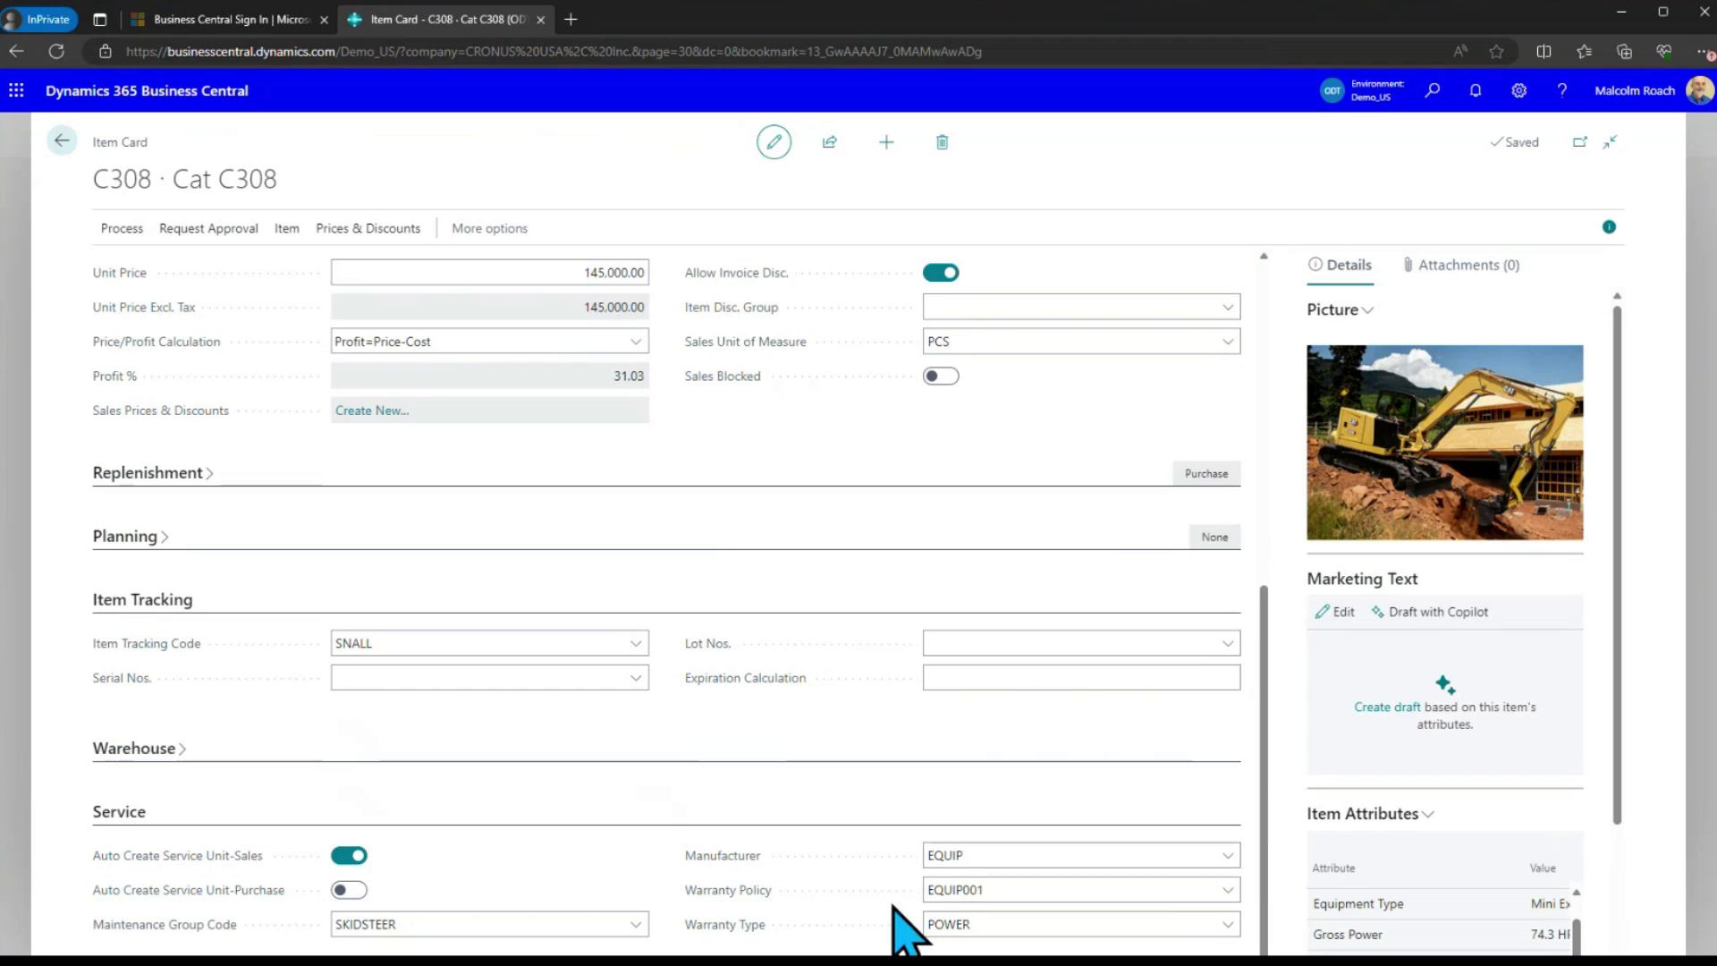
pyautogui.click(1020, 889)
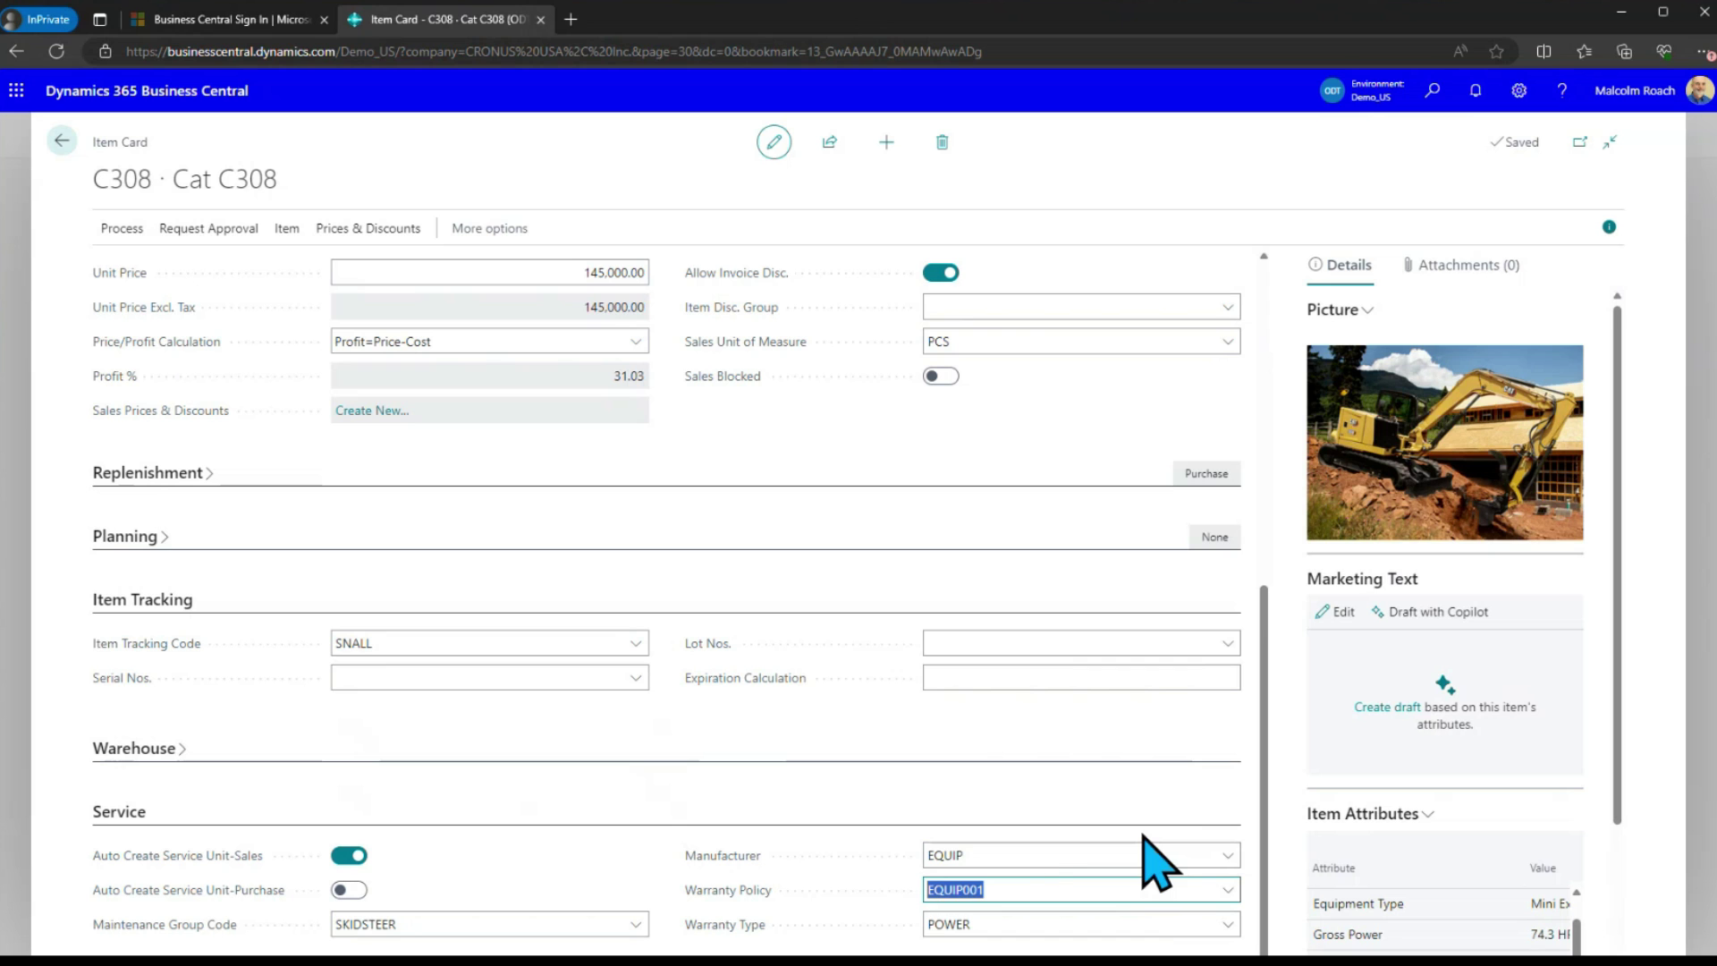
pyautogui.click(63, 140)
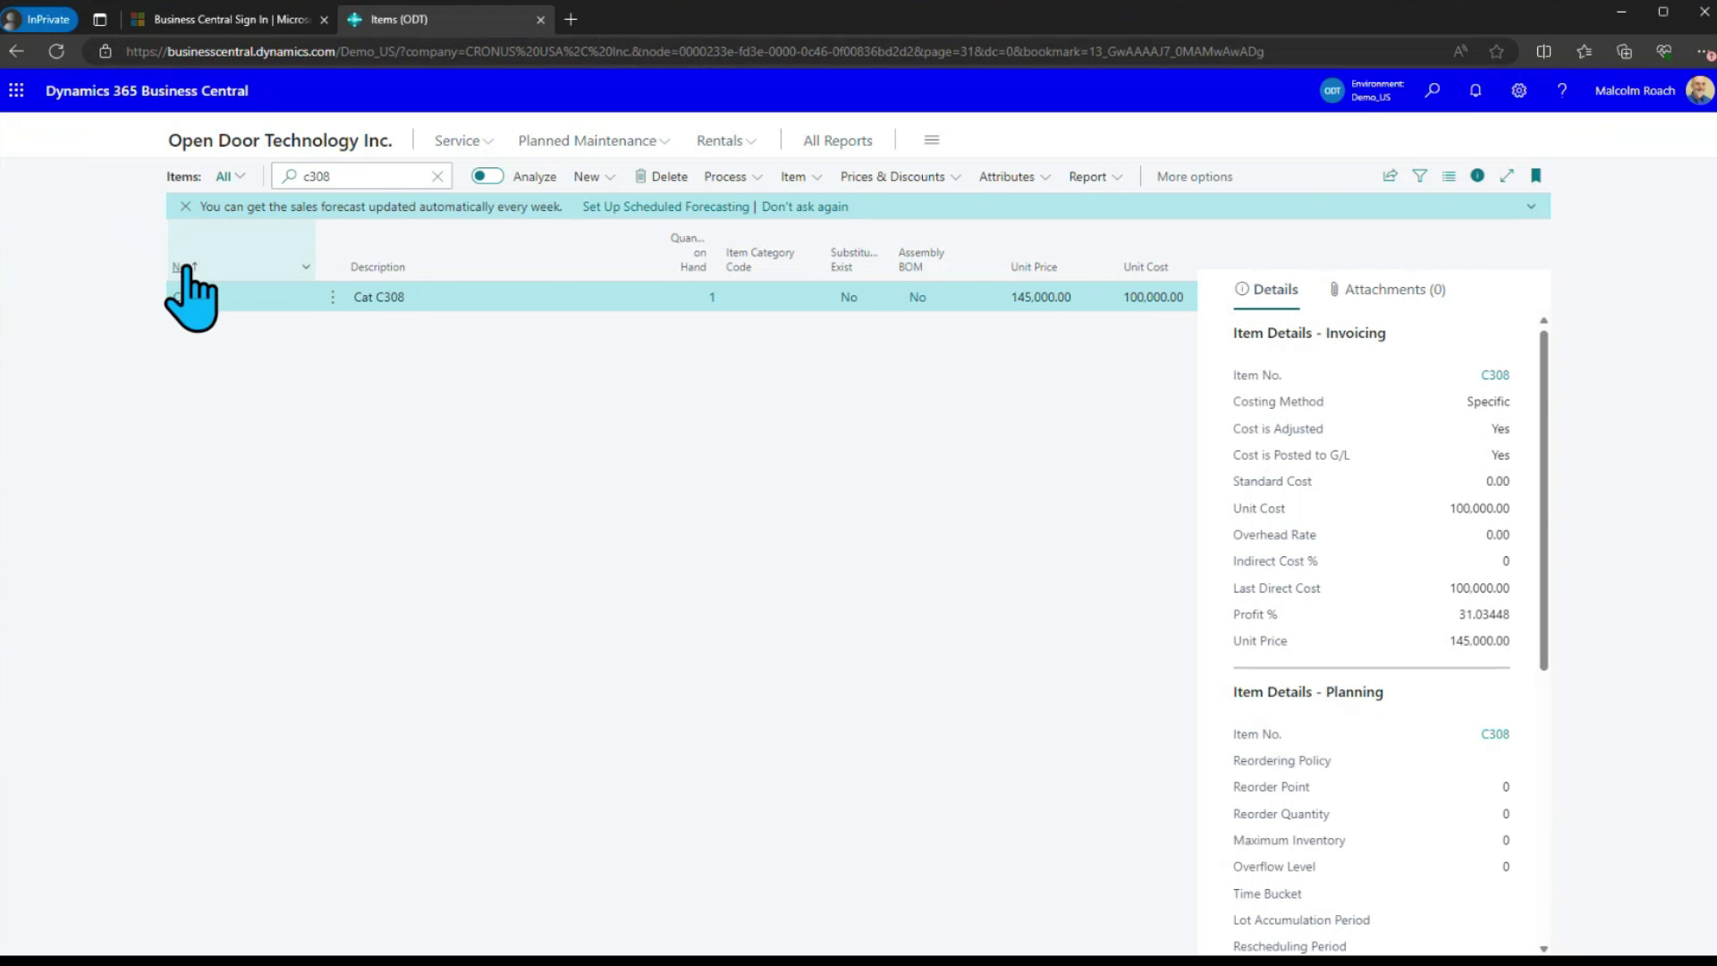
# Open Service Units from the Service area of the navigation bar
pyautogui.moveTo(195, 273)
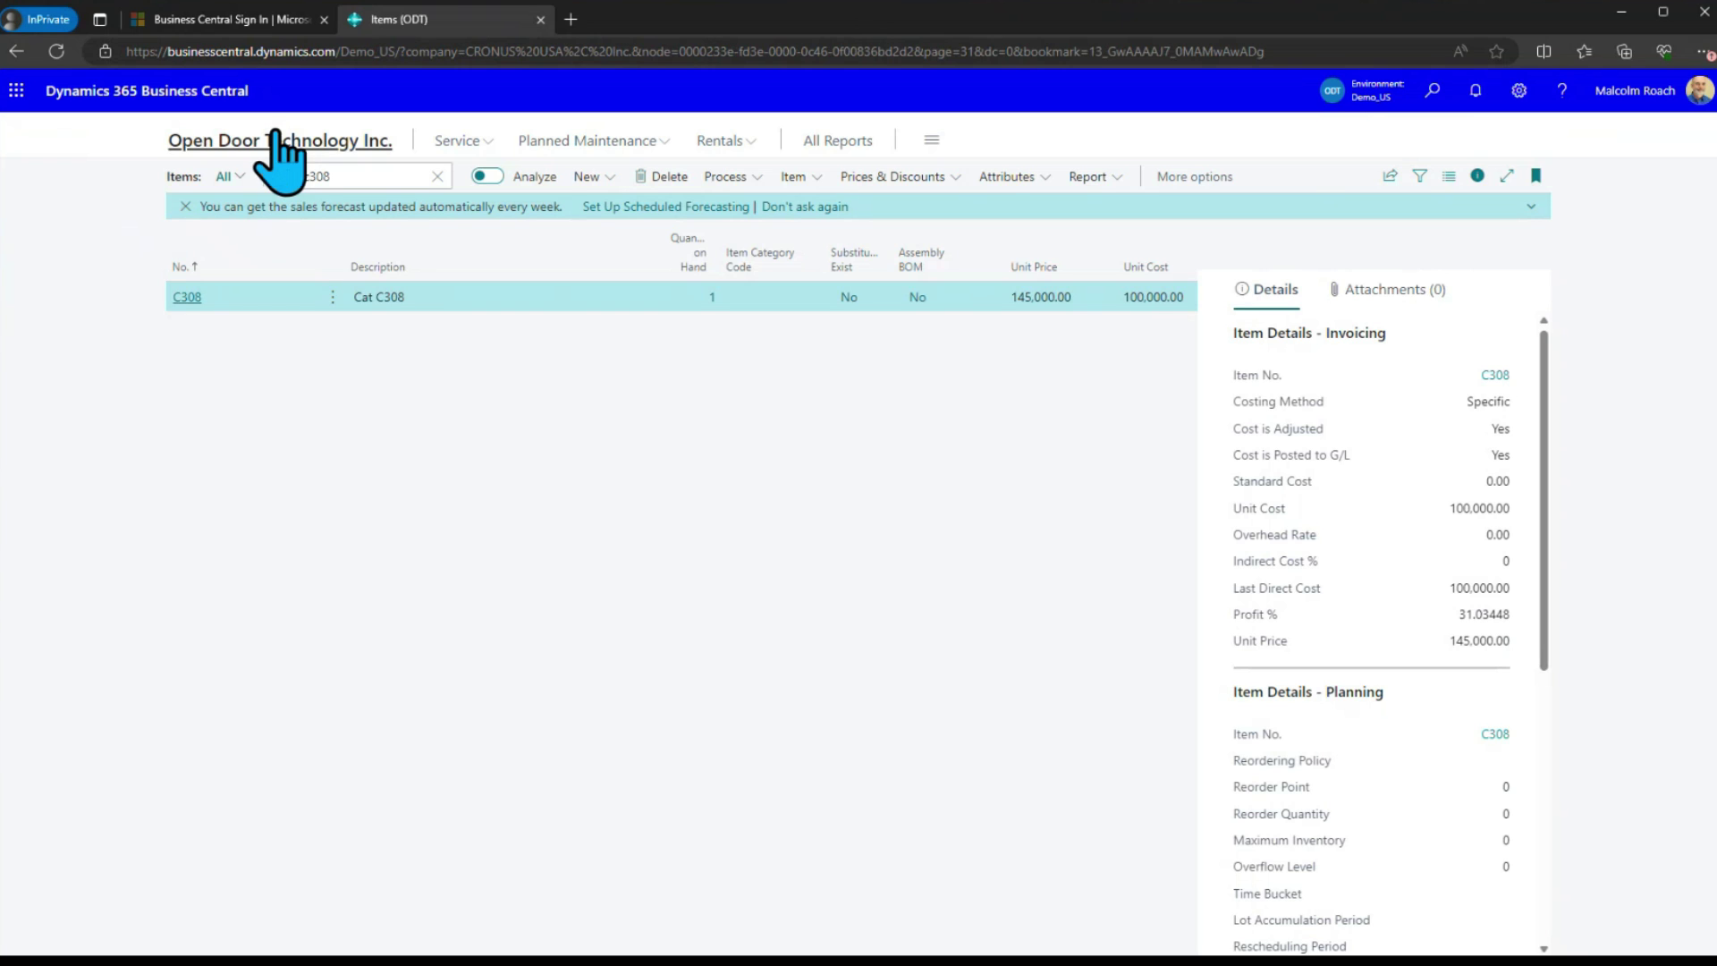
pyautogui.click(459, 141)
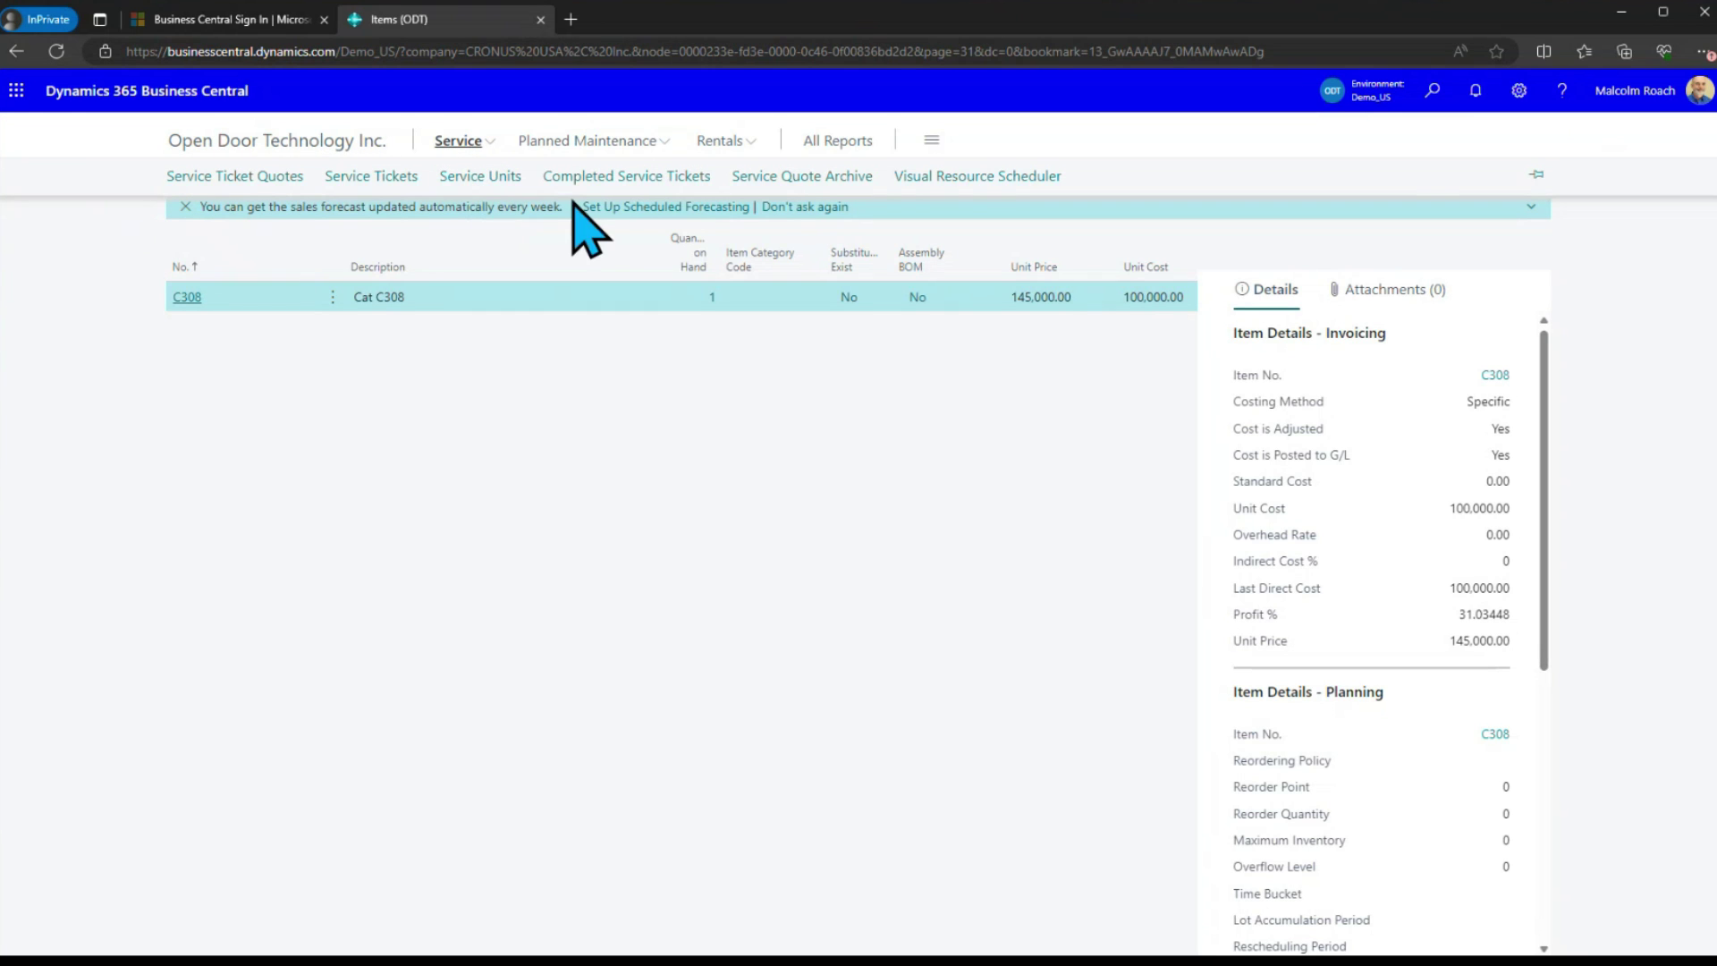
pyautogui.click(491, 176)
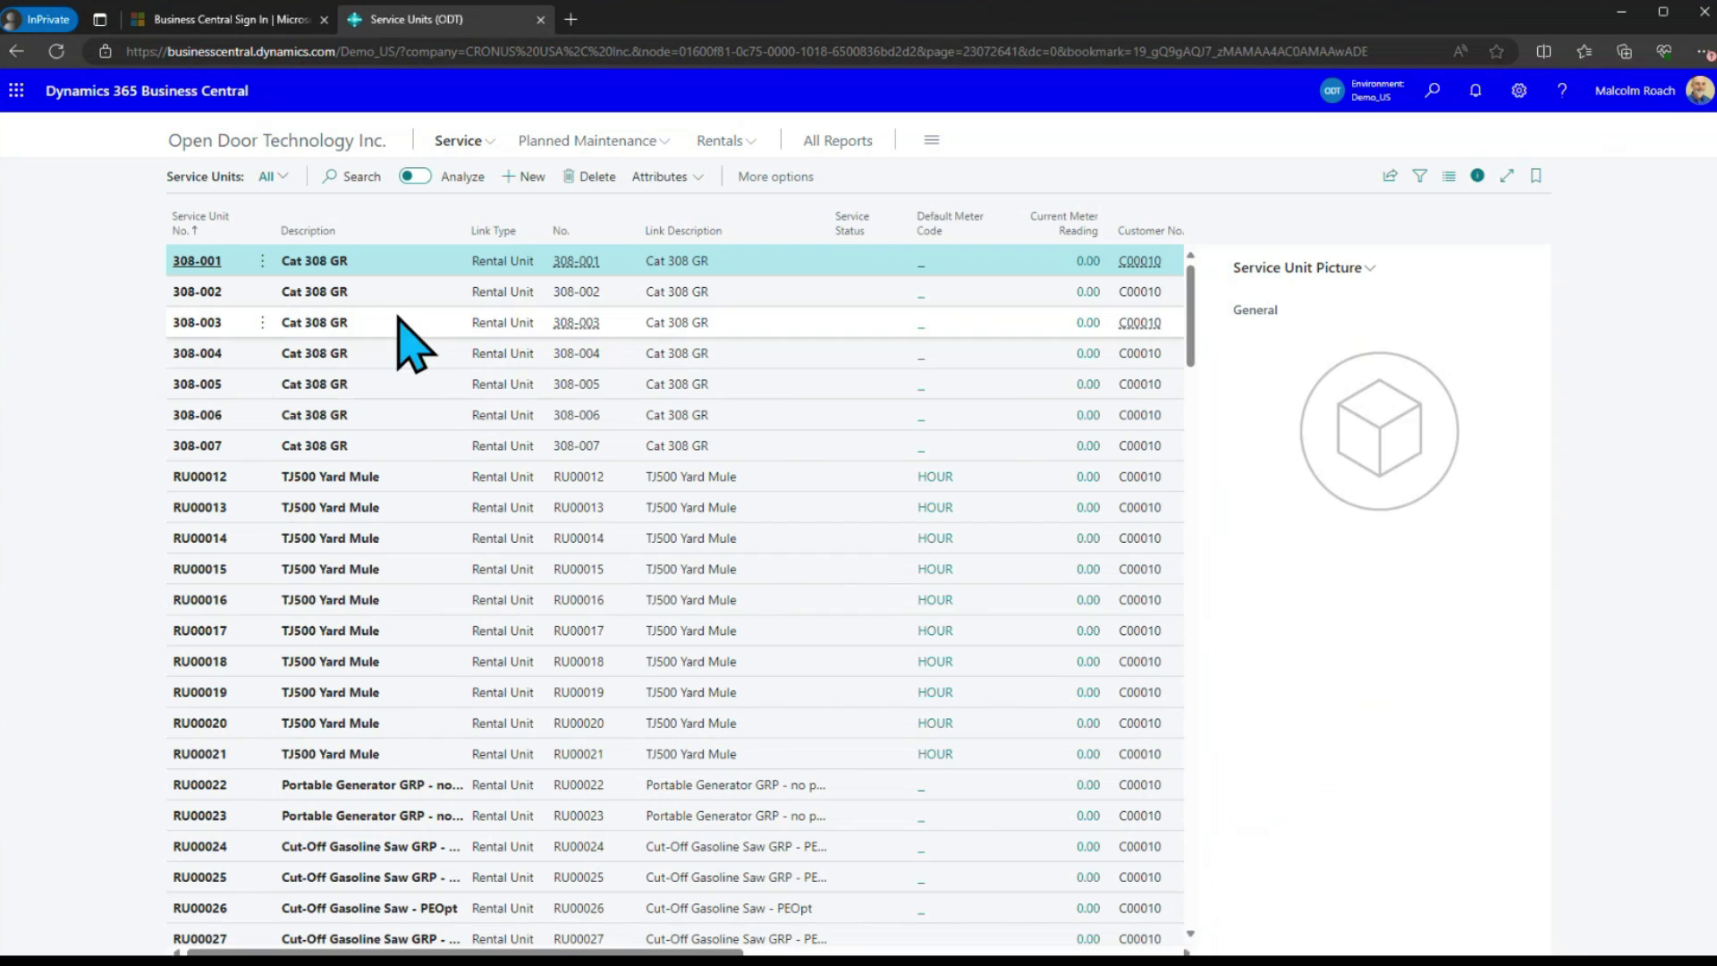
# Sort service units descending and review SU00038 Cat C308 with its EQUIP001 and WARR00001 warranties
pyautogui.click(192, 223)
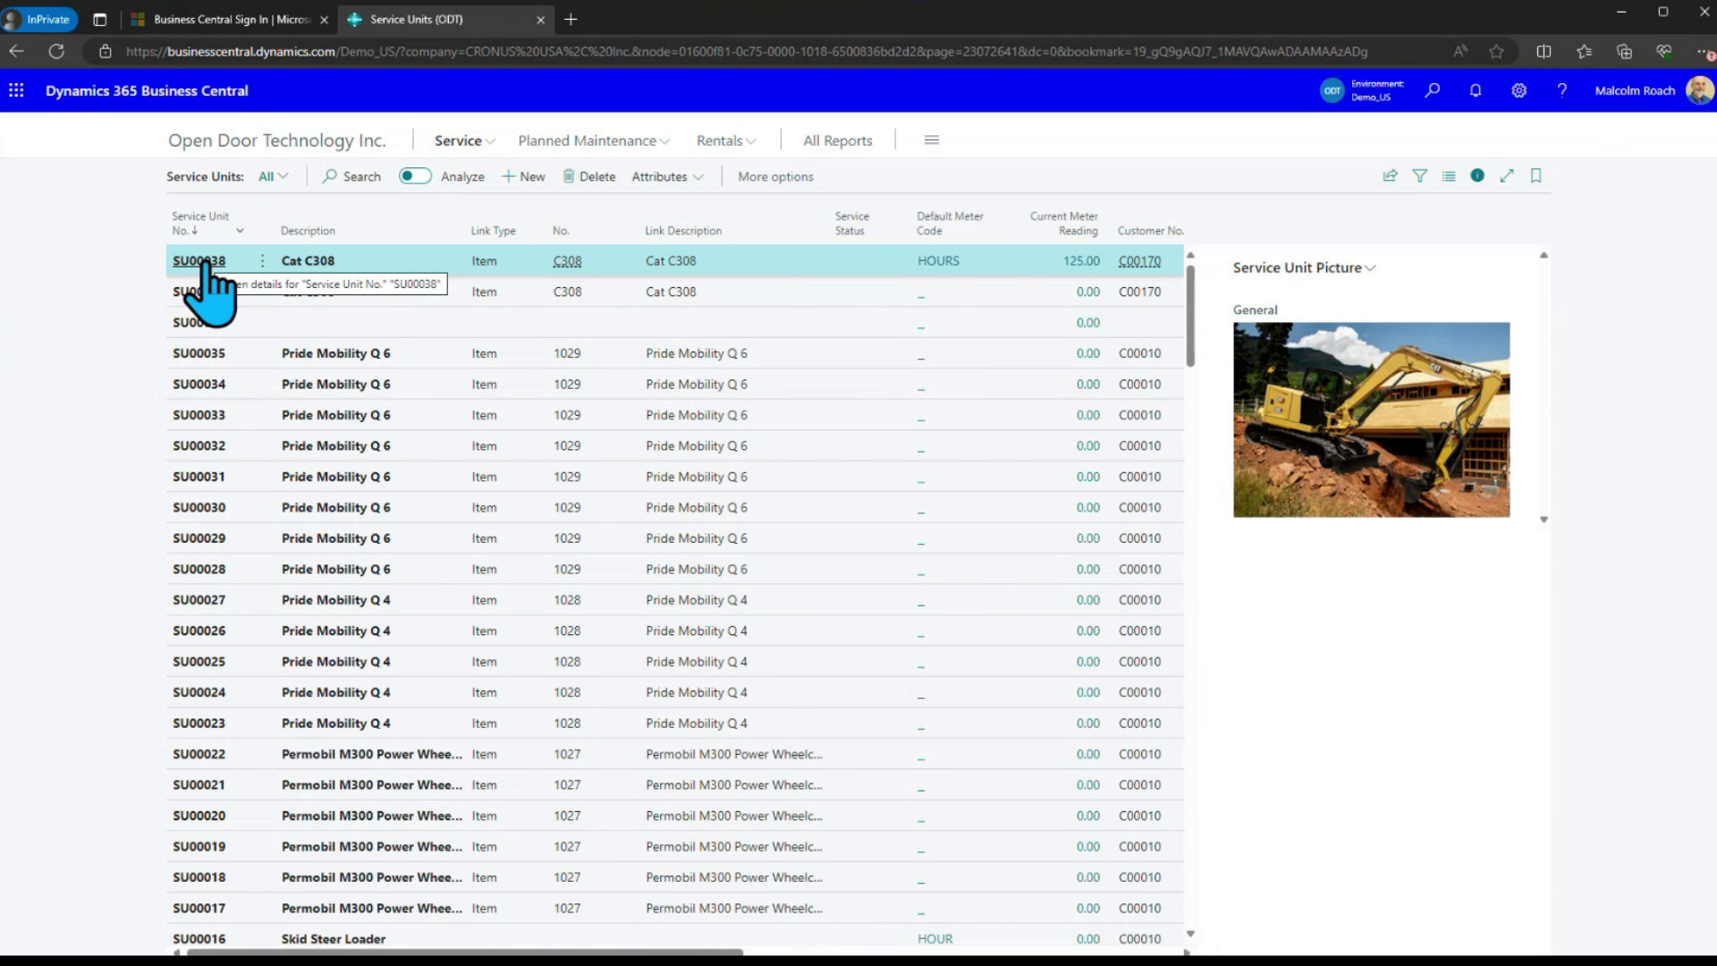
pyautogui.click(207, 261)
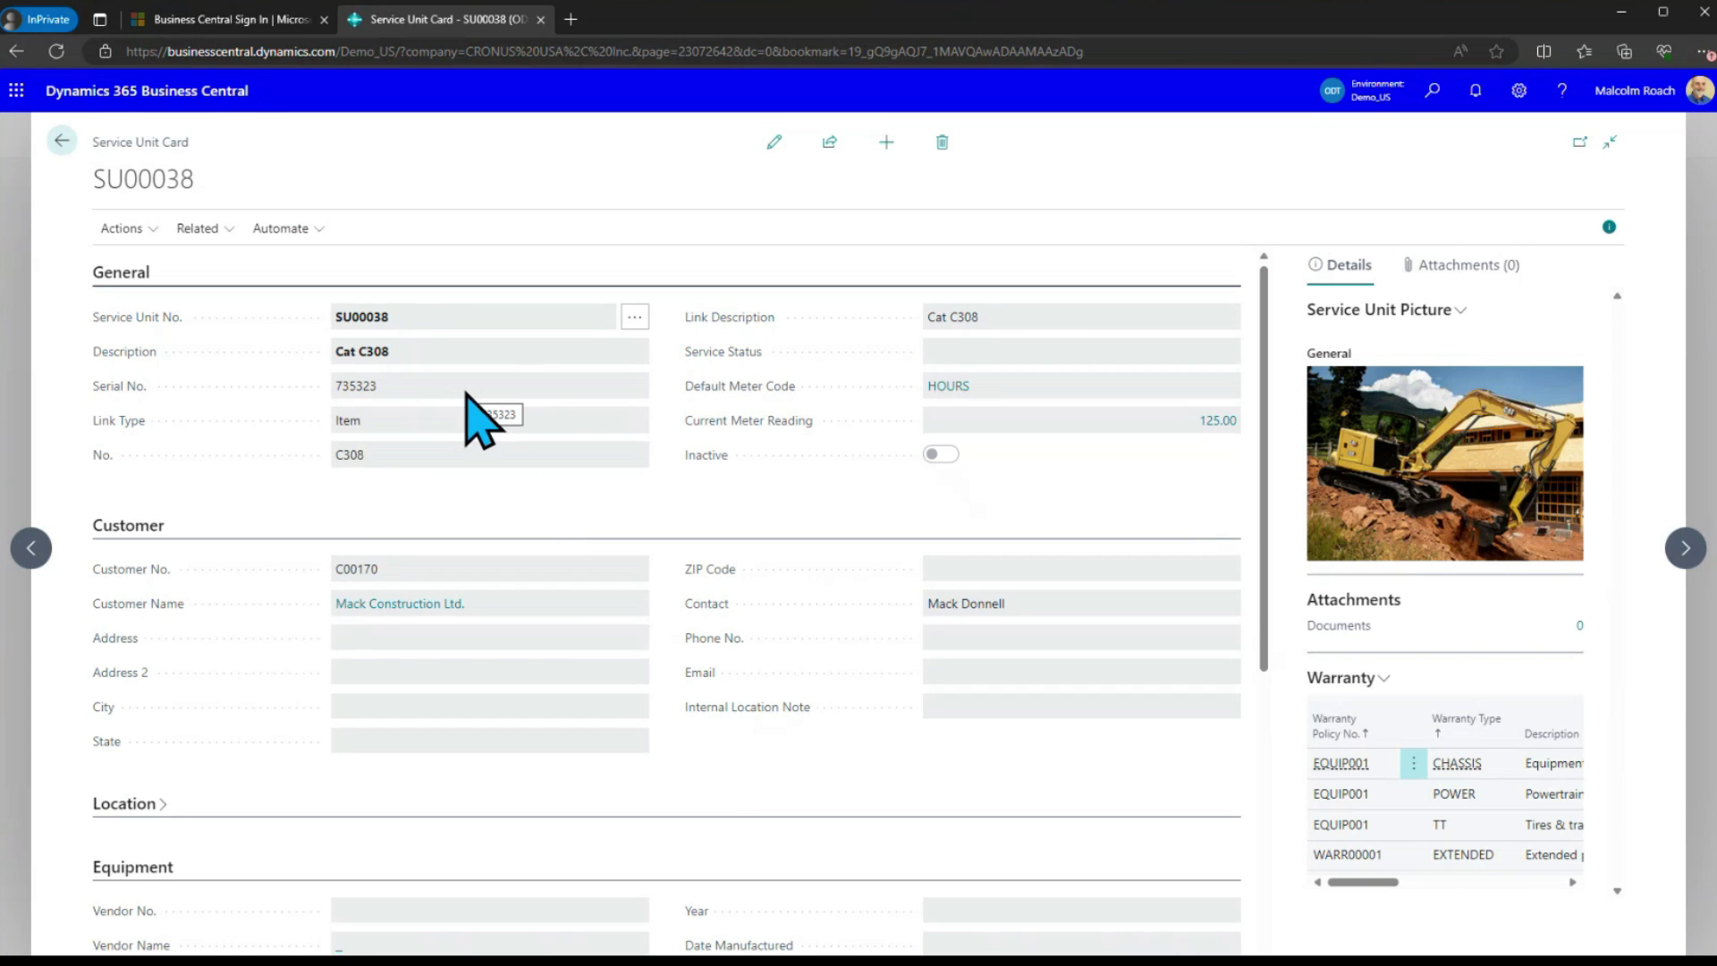
pyautogui.scroll(-5, 594, 716)
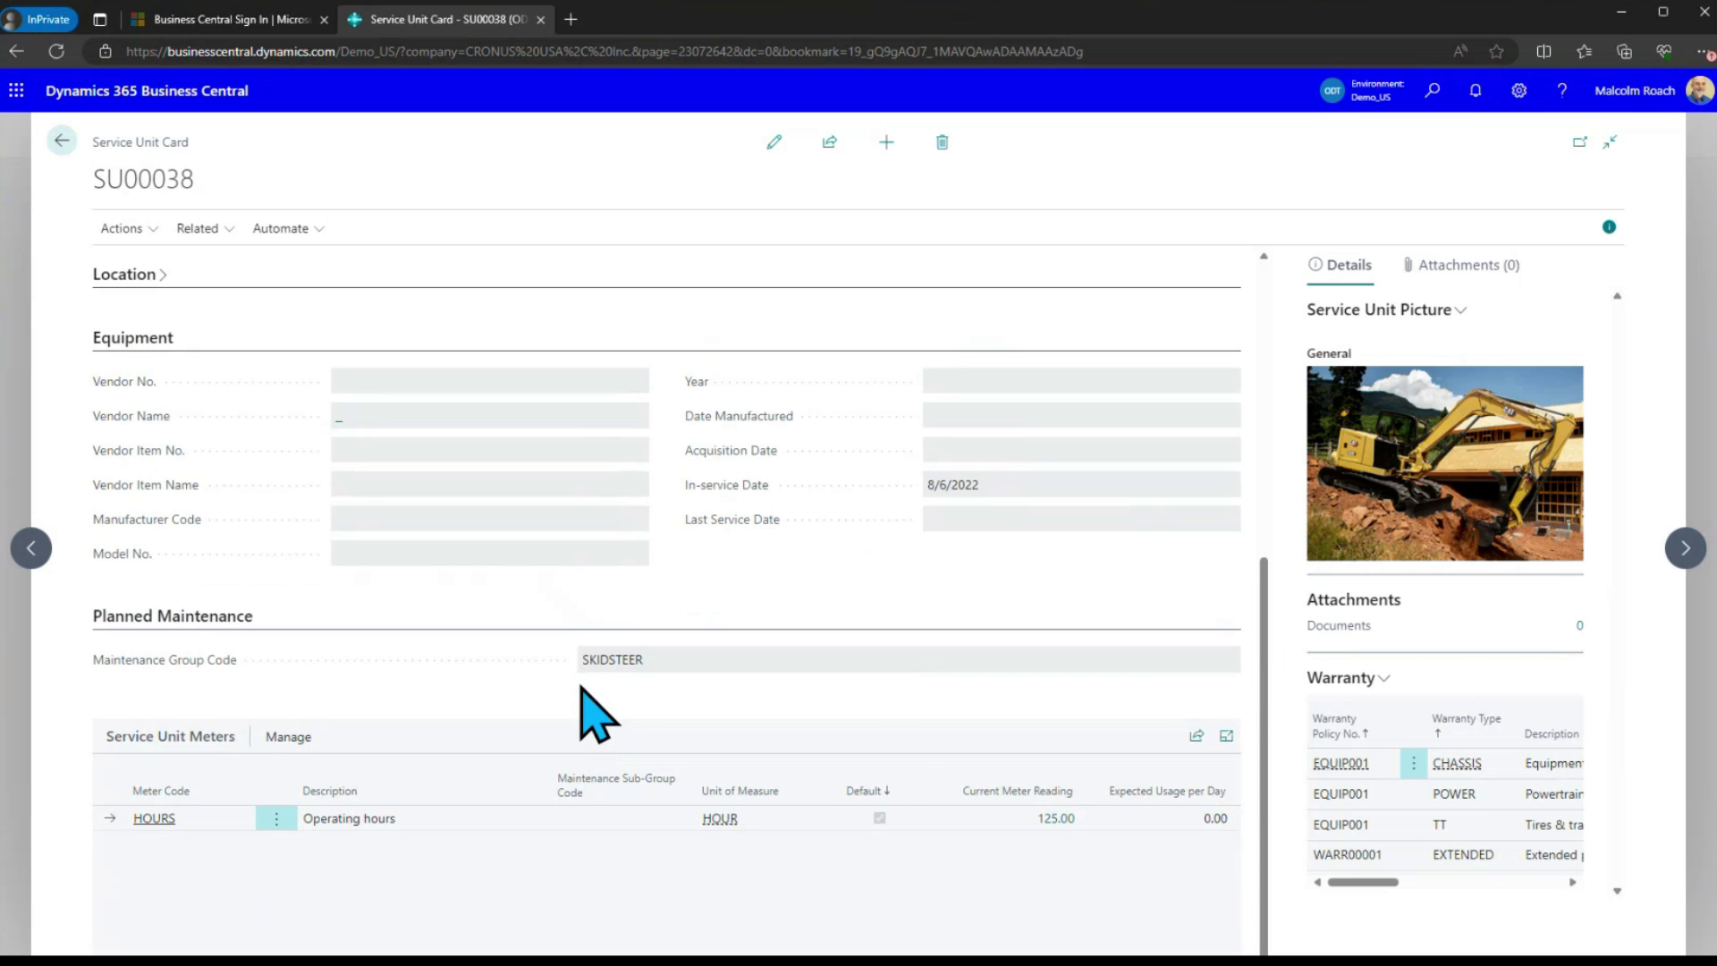
pyautogui.scroll(1, 446, 803)
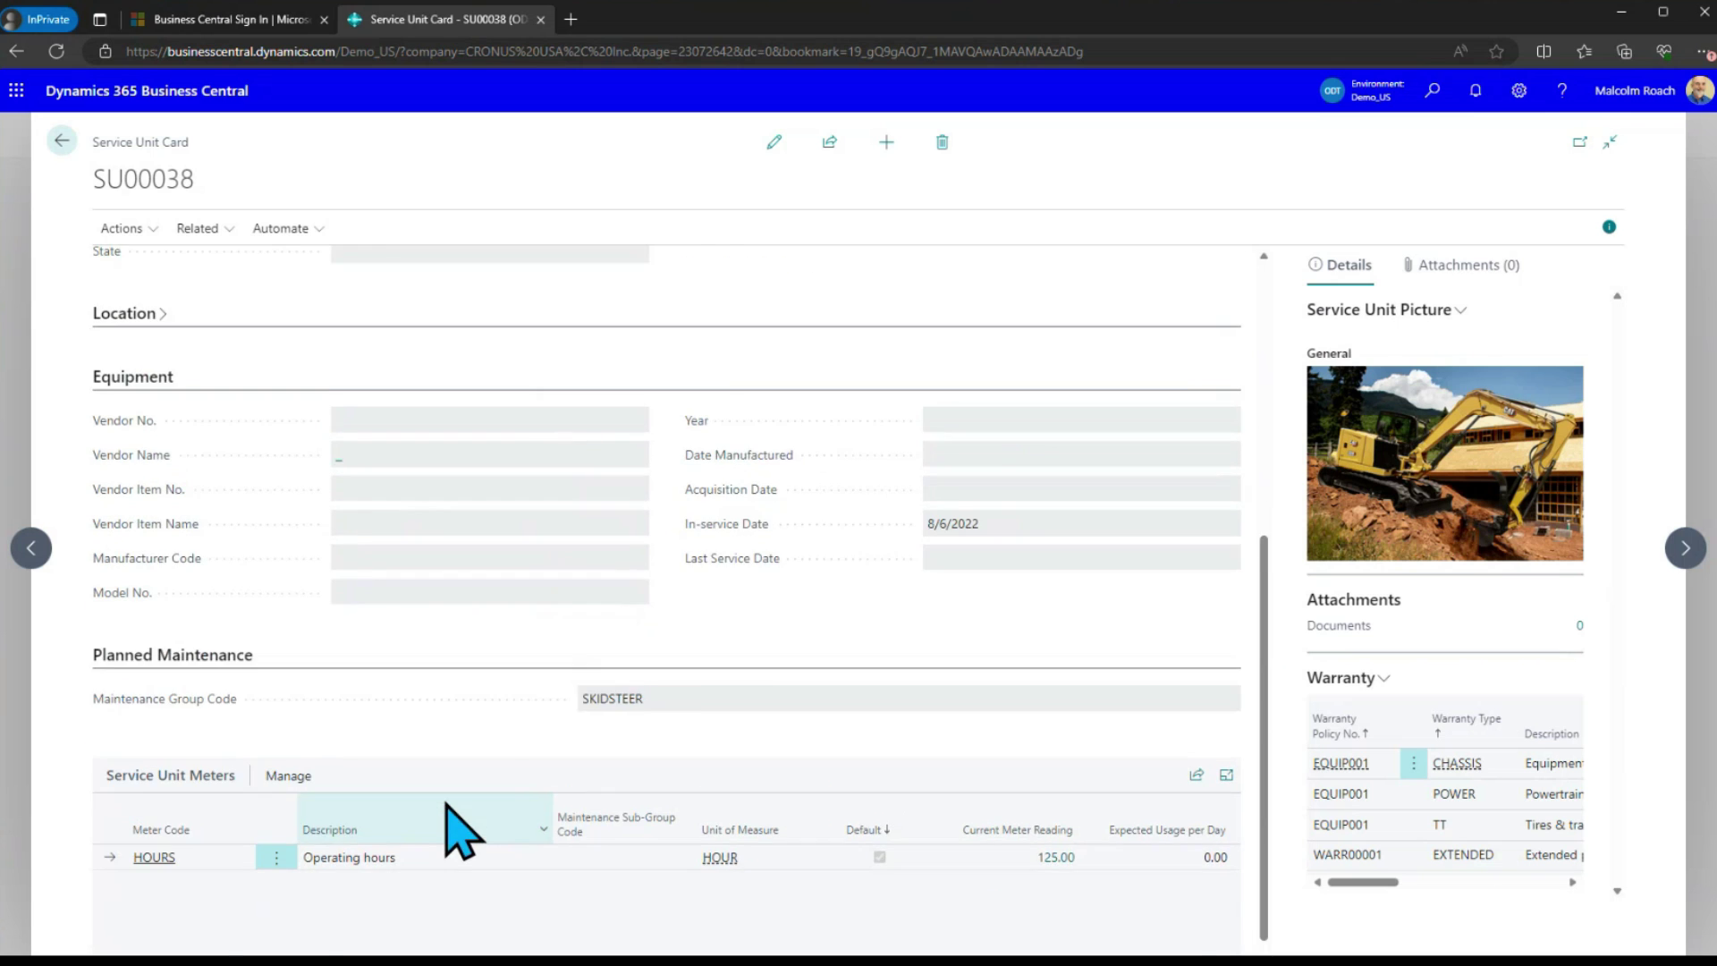
pyautogui.scroll(5, 805, 709)
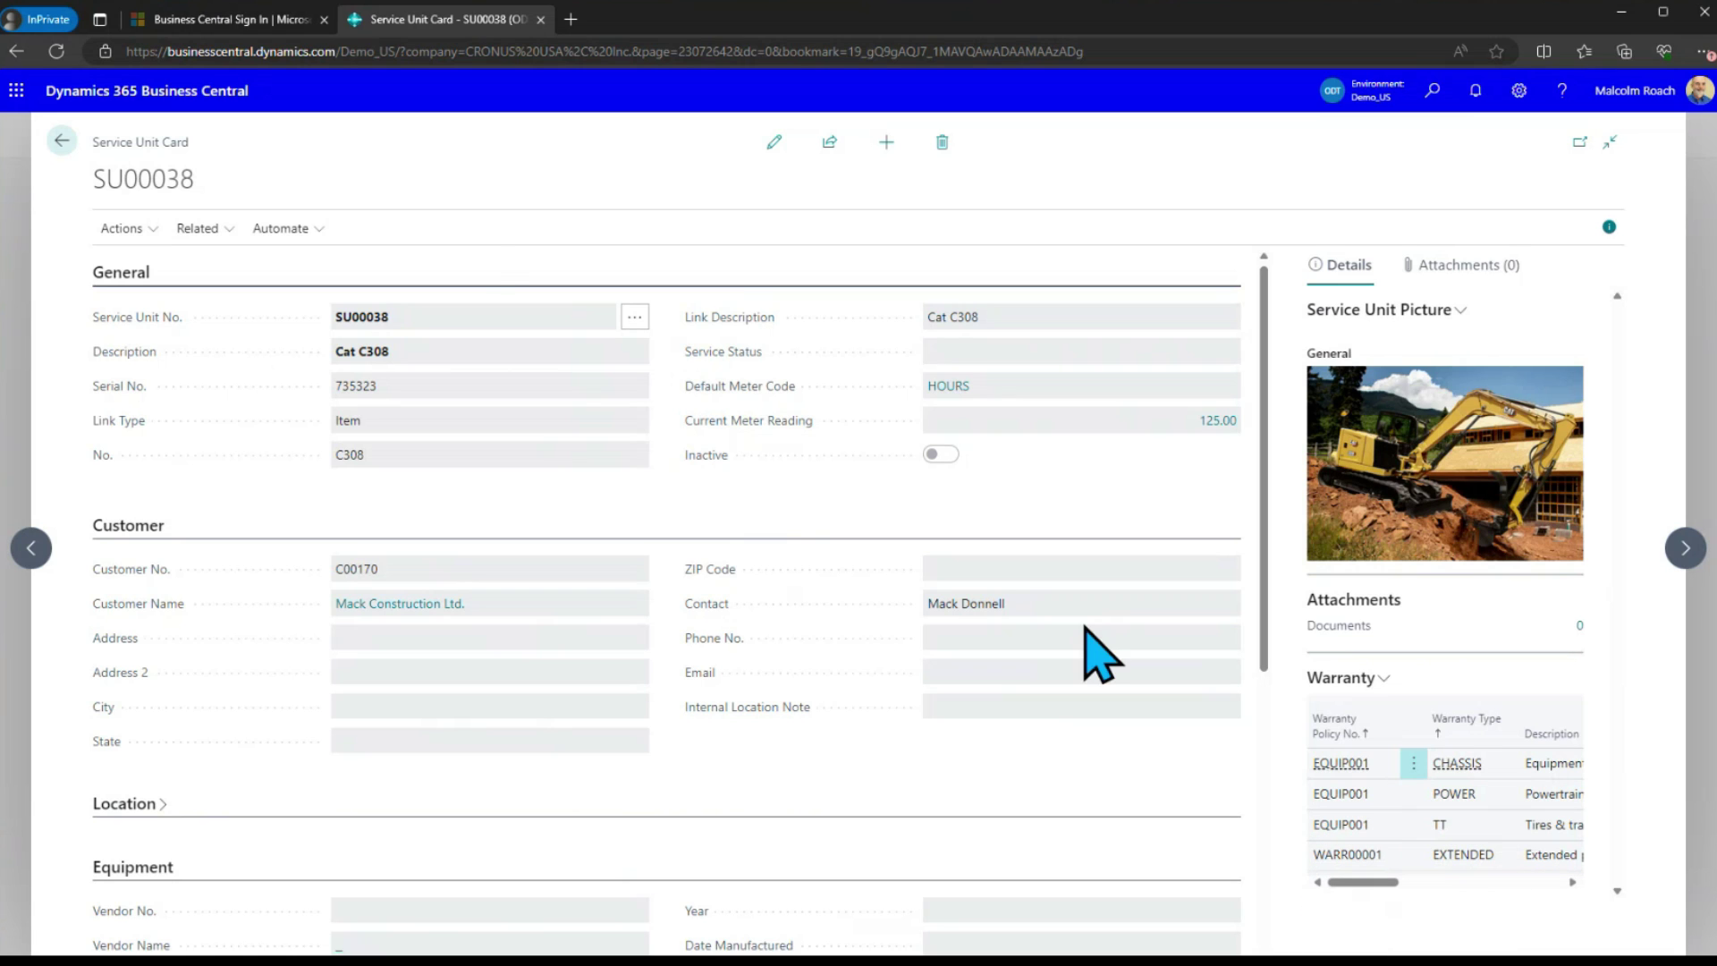
pyautogui.click(60, 140)
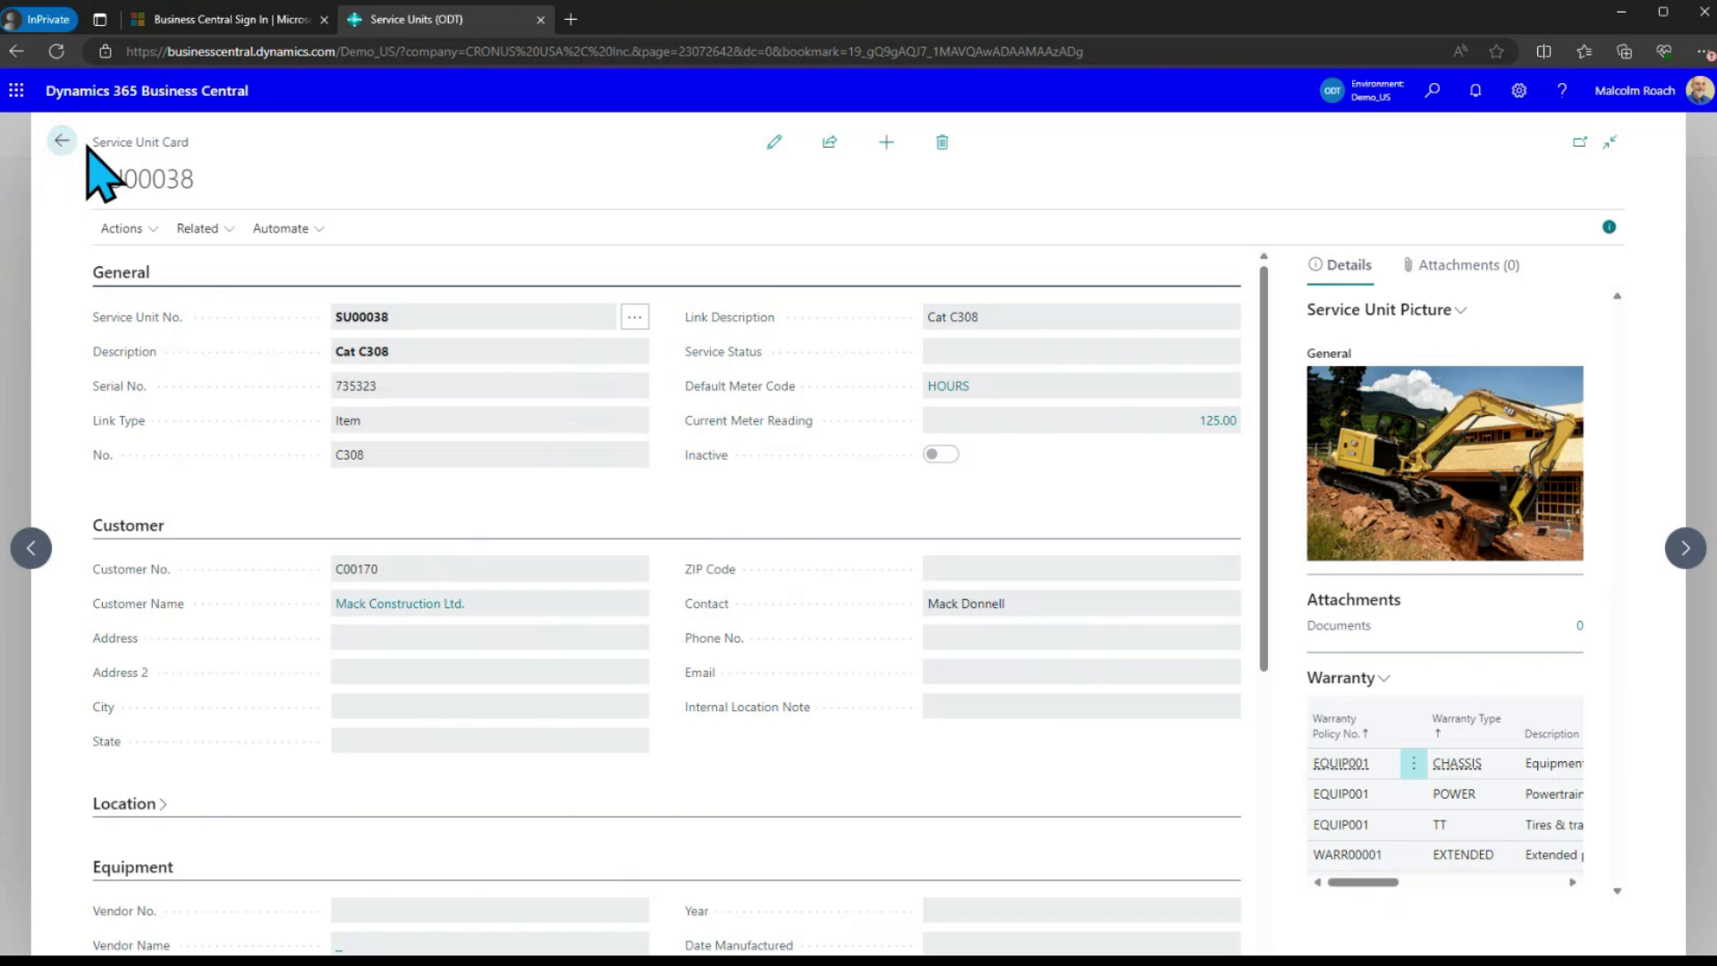
# Open Service Tickets, sort by number newest first, and open ticket ST00122
pyautogui.click(458, 142)
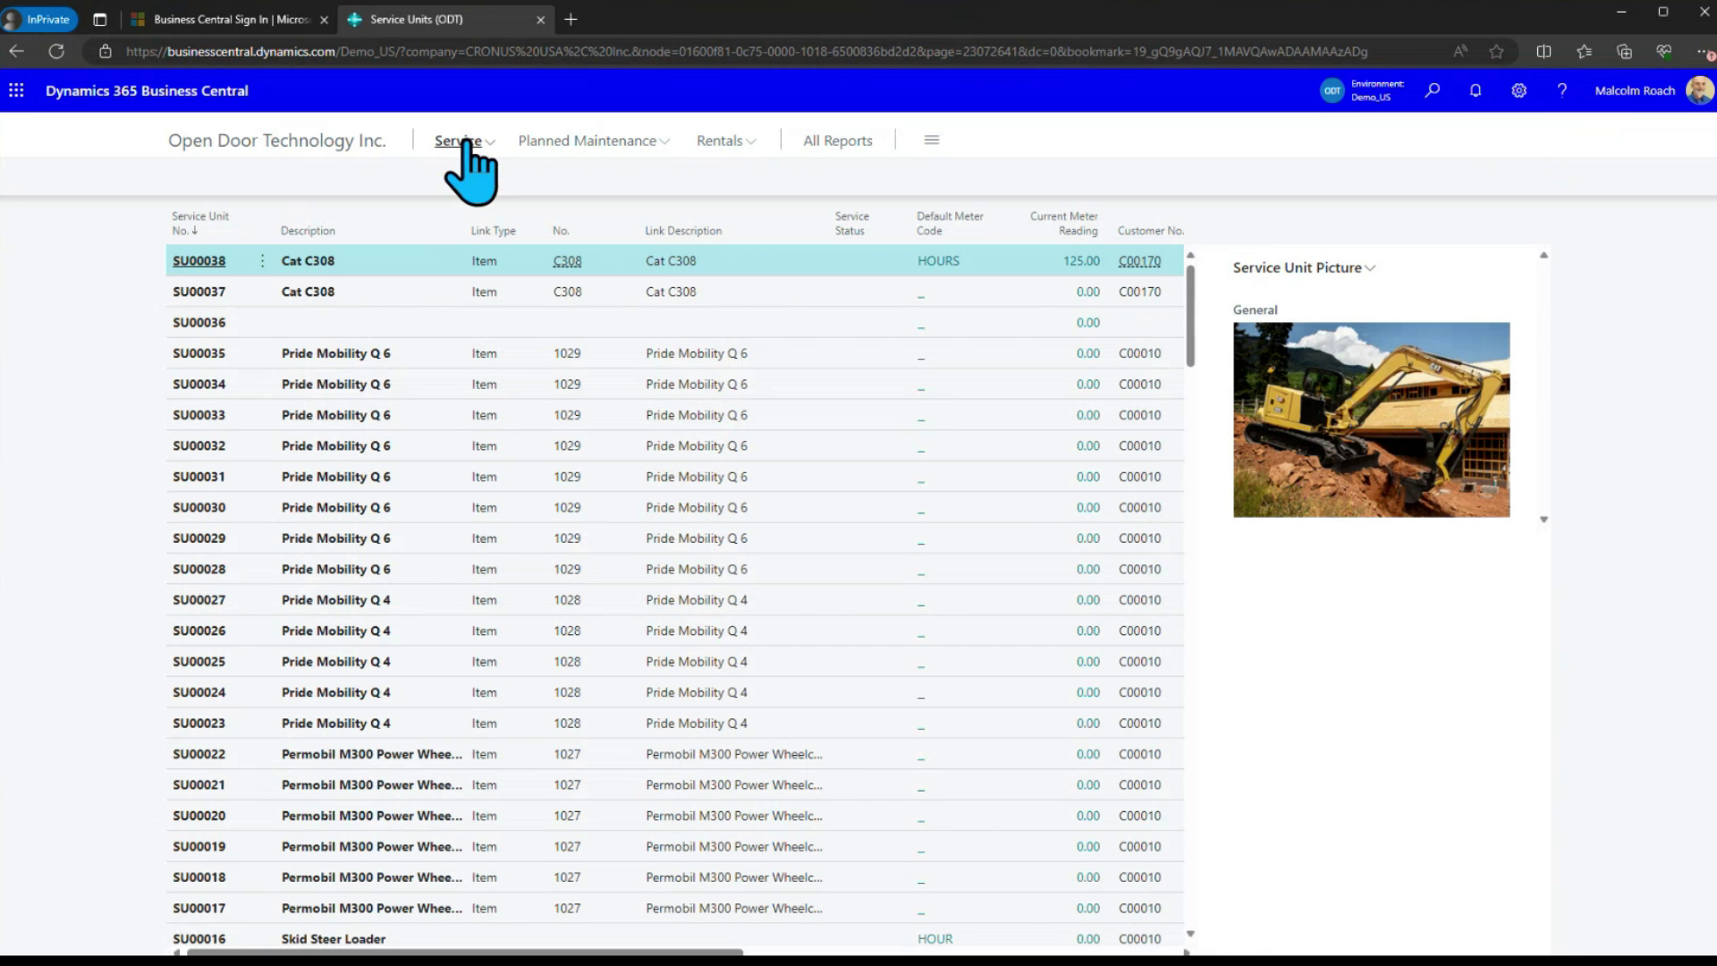
pyautogui.click(349, 179)
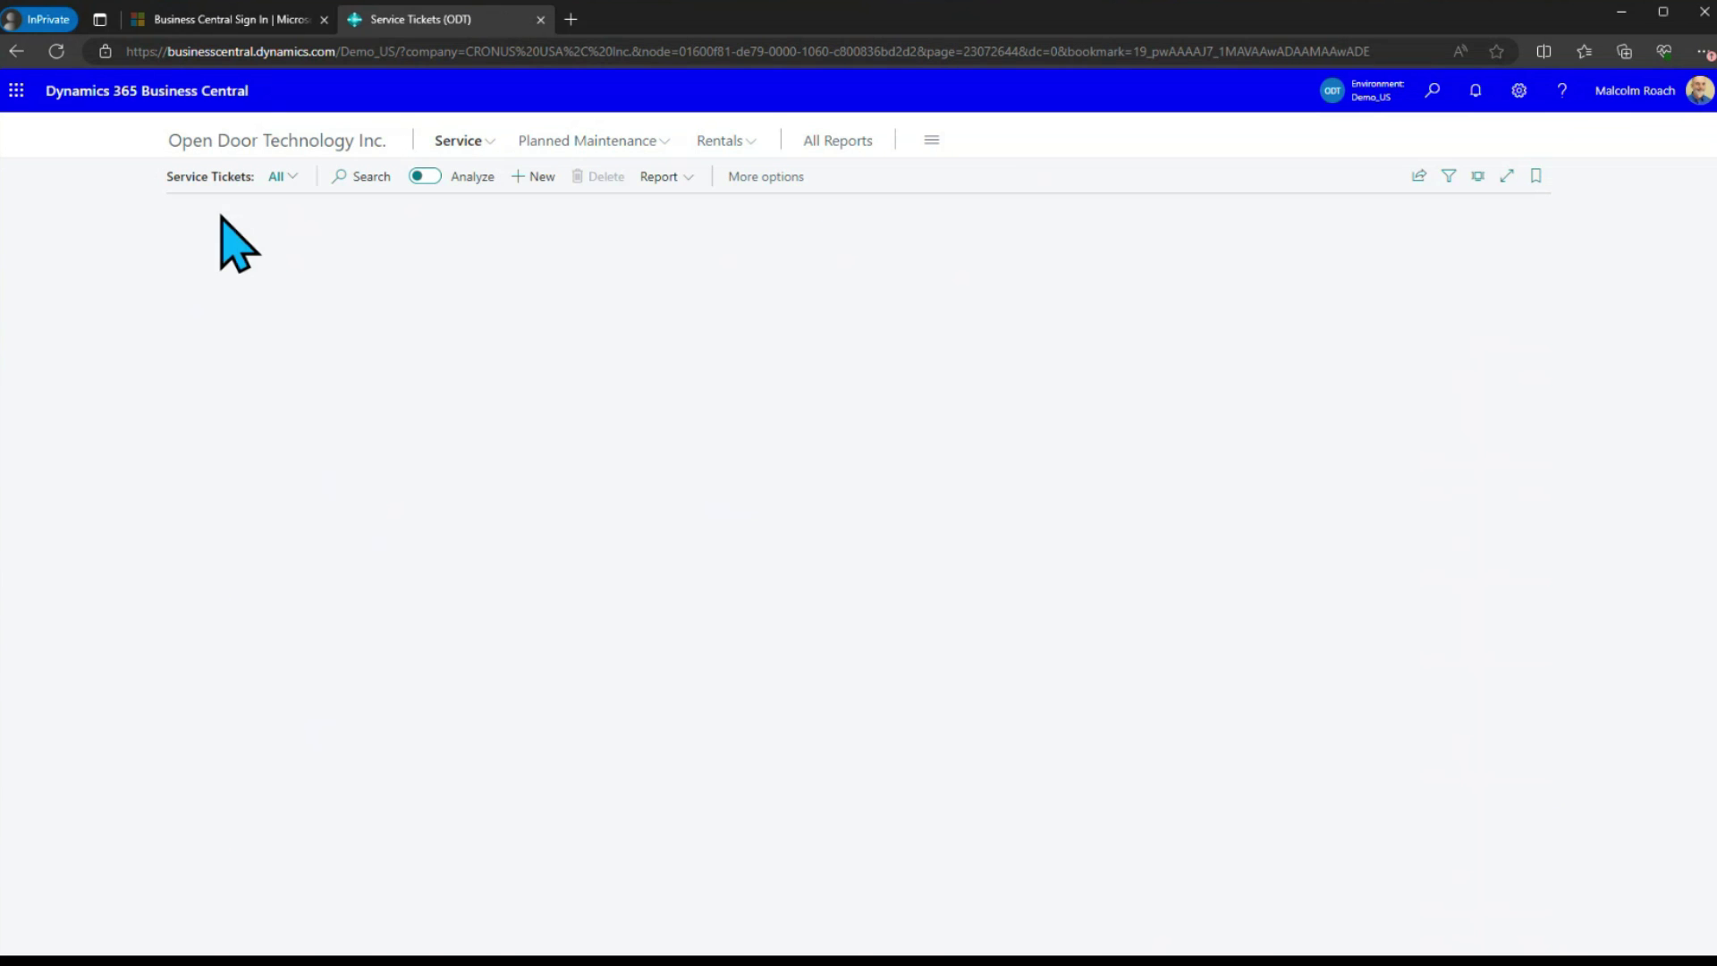
pyautogui.click(202, 234)
pyautogui.click(195, 272)
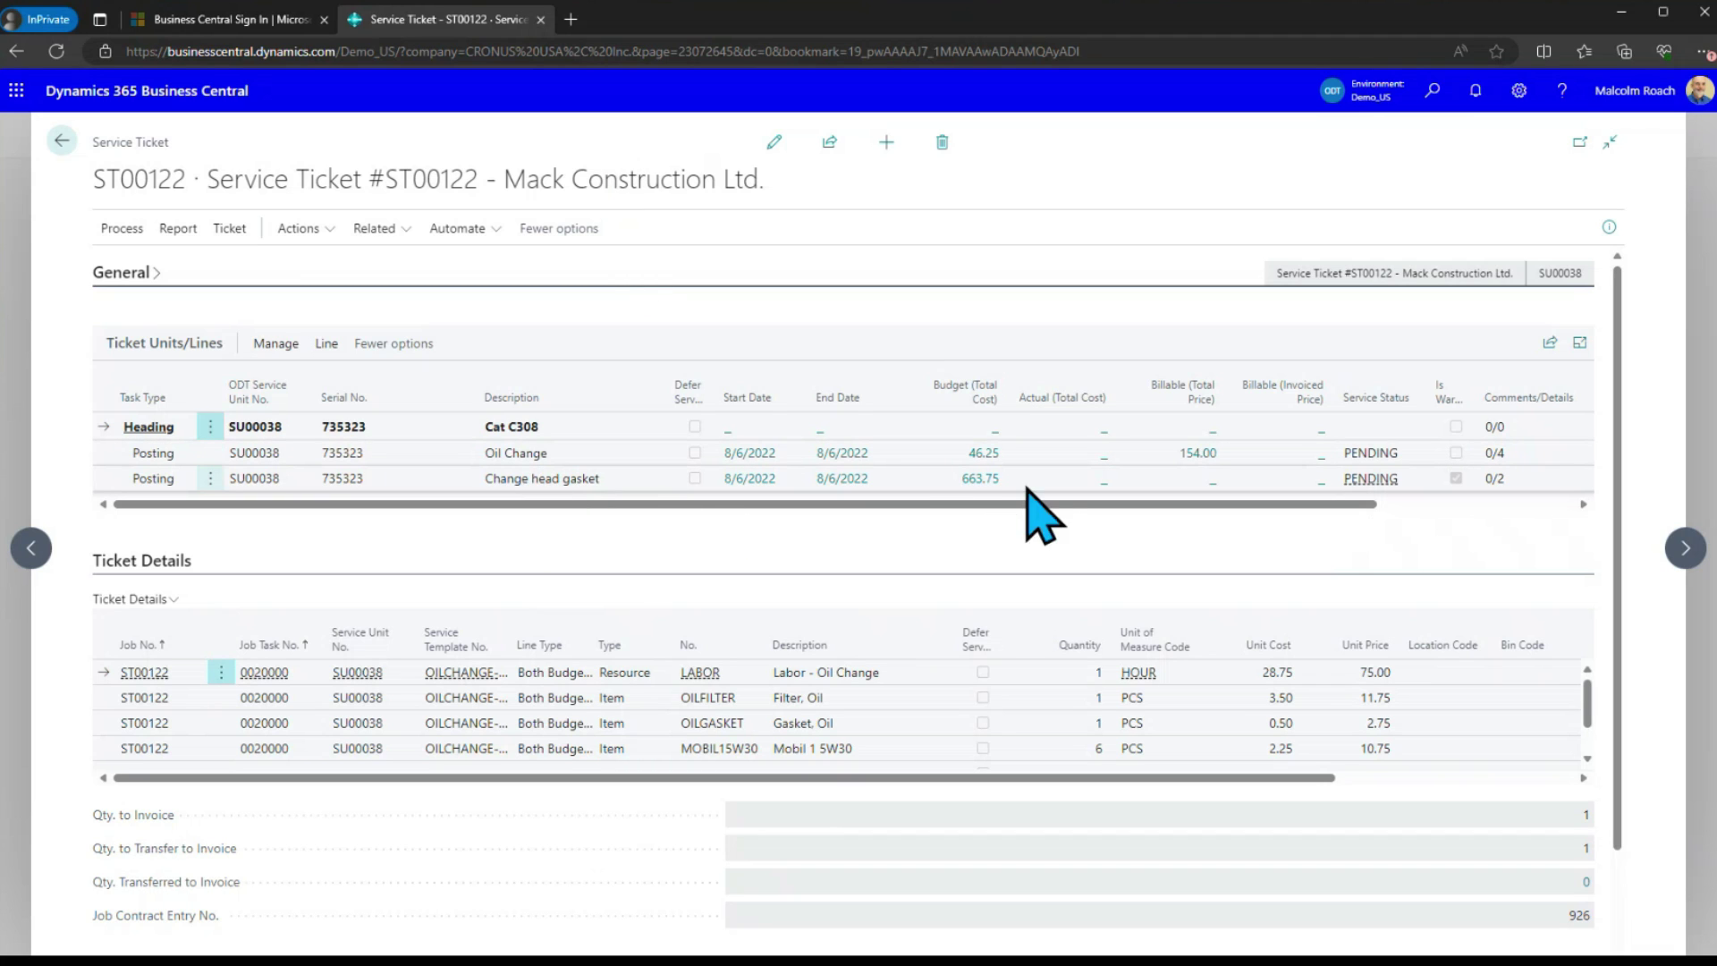
pyautogui.click(984, 480)
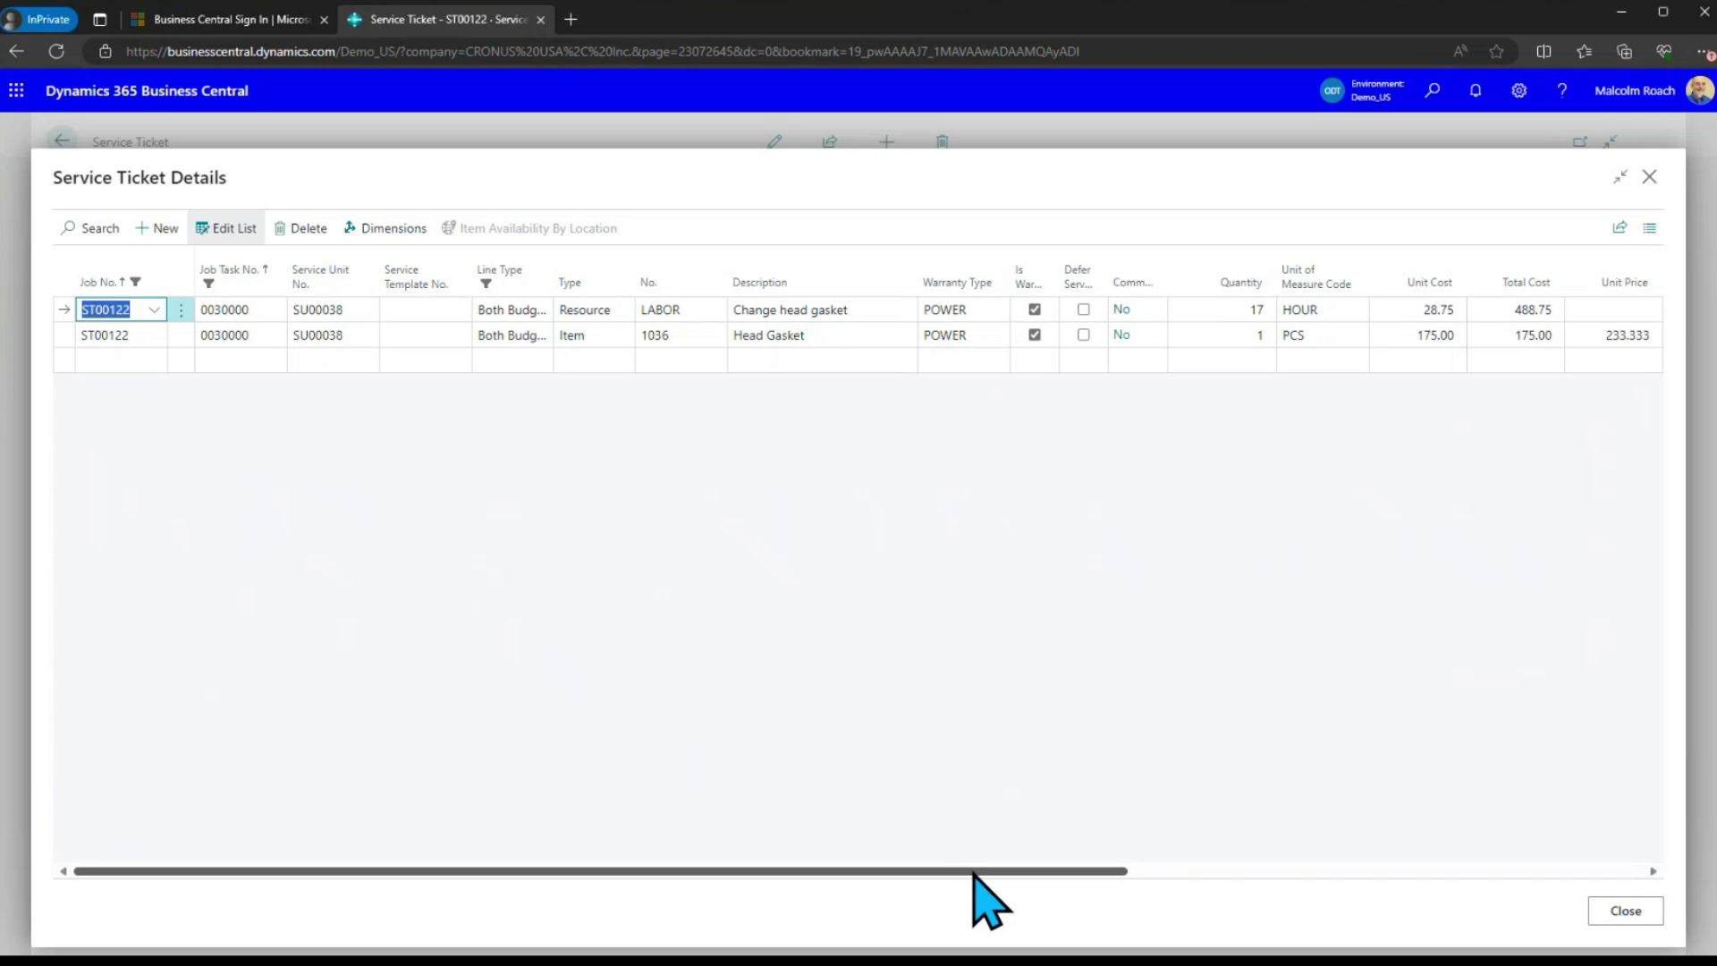
pyautogui.moveTo(975, 872); pyautogui.dragTo(1545, 885)
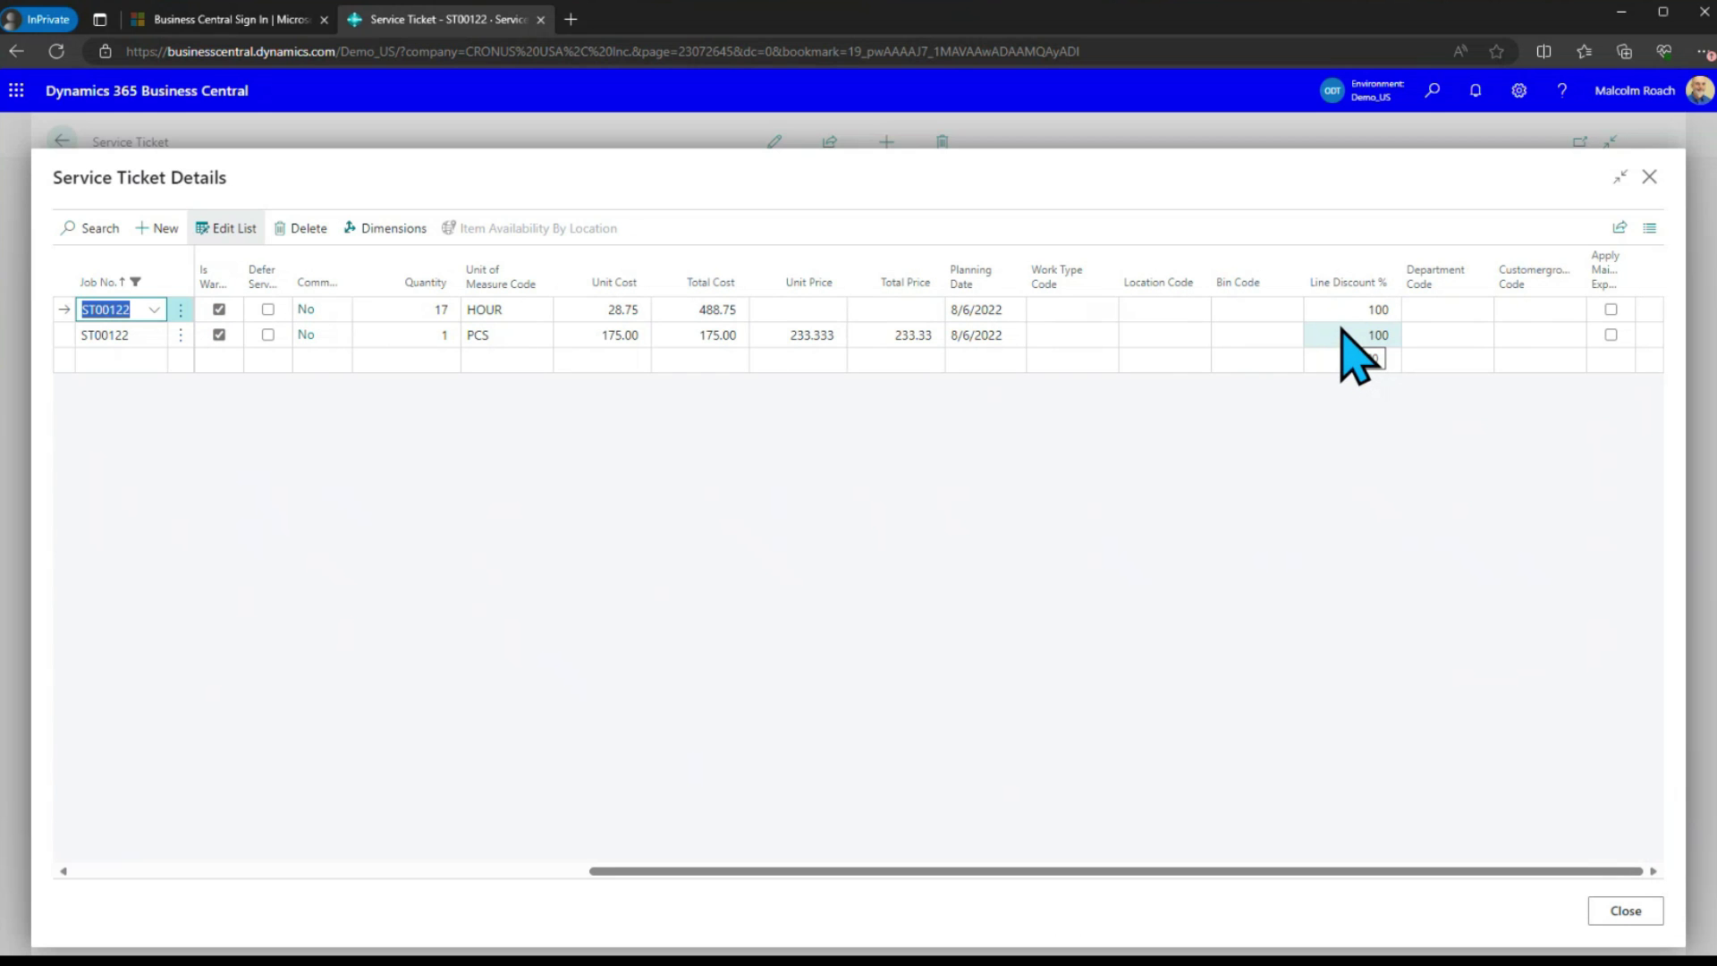
pyautogui.click(1650, 176)
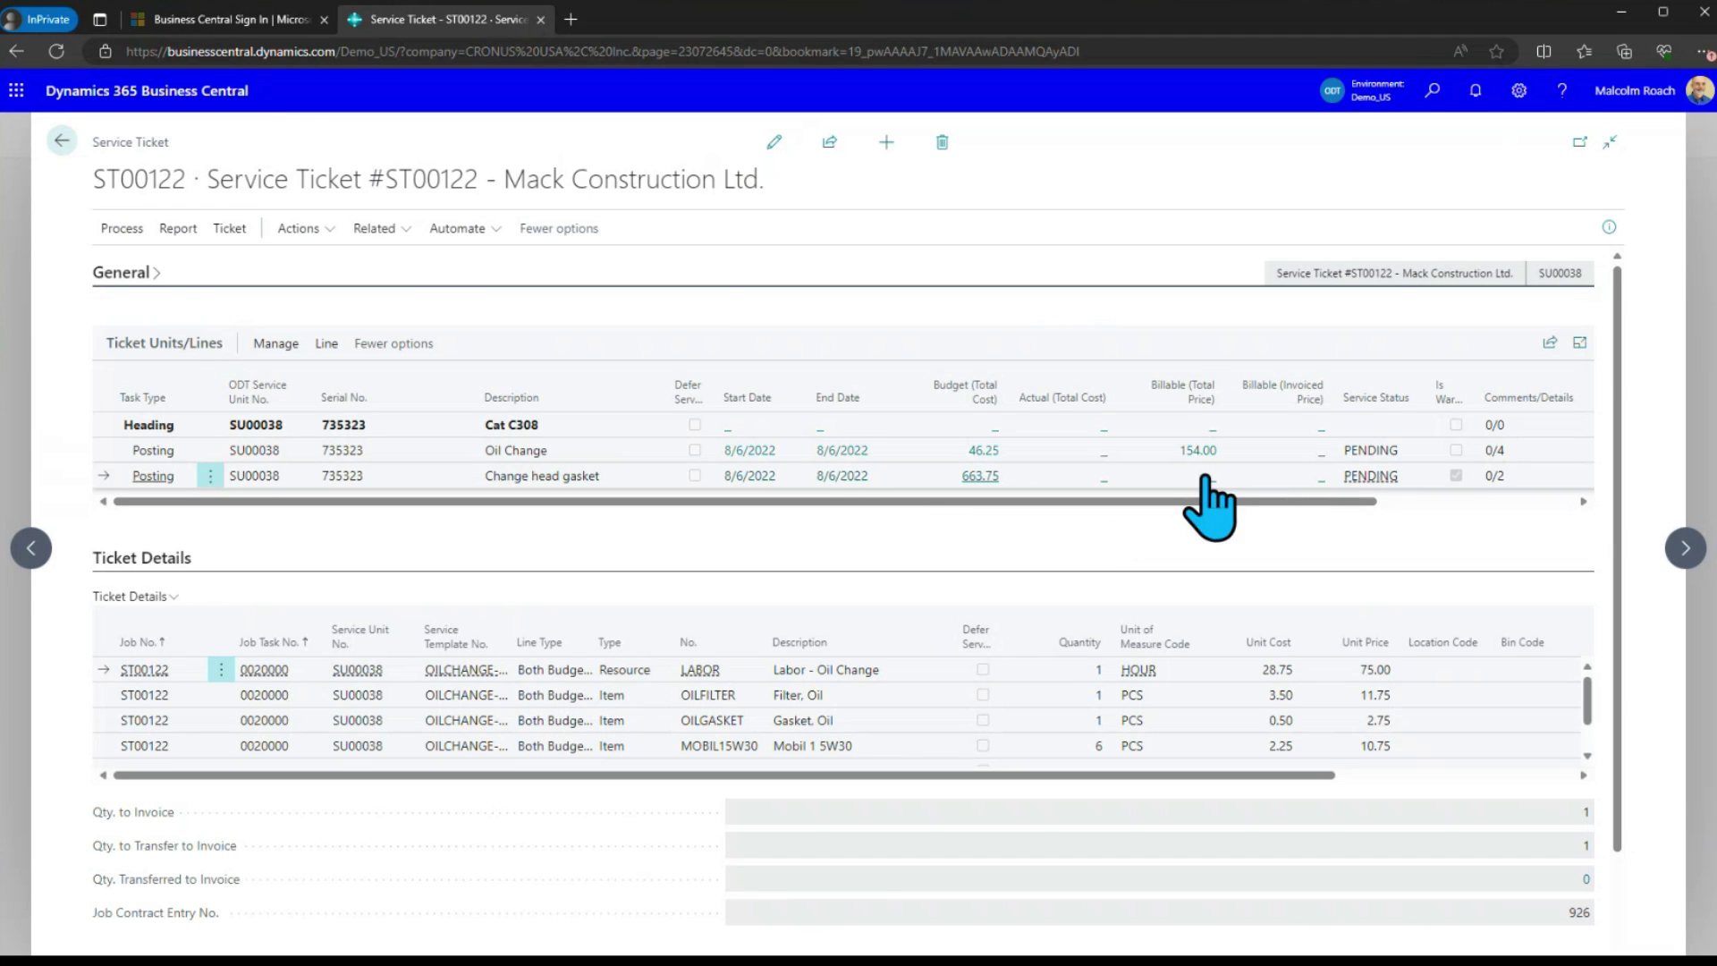
# Preview the ST00122 Service Ticket report zoomed in, showing only 154.00 billed
pyautogui.click(178, 230)
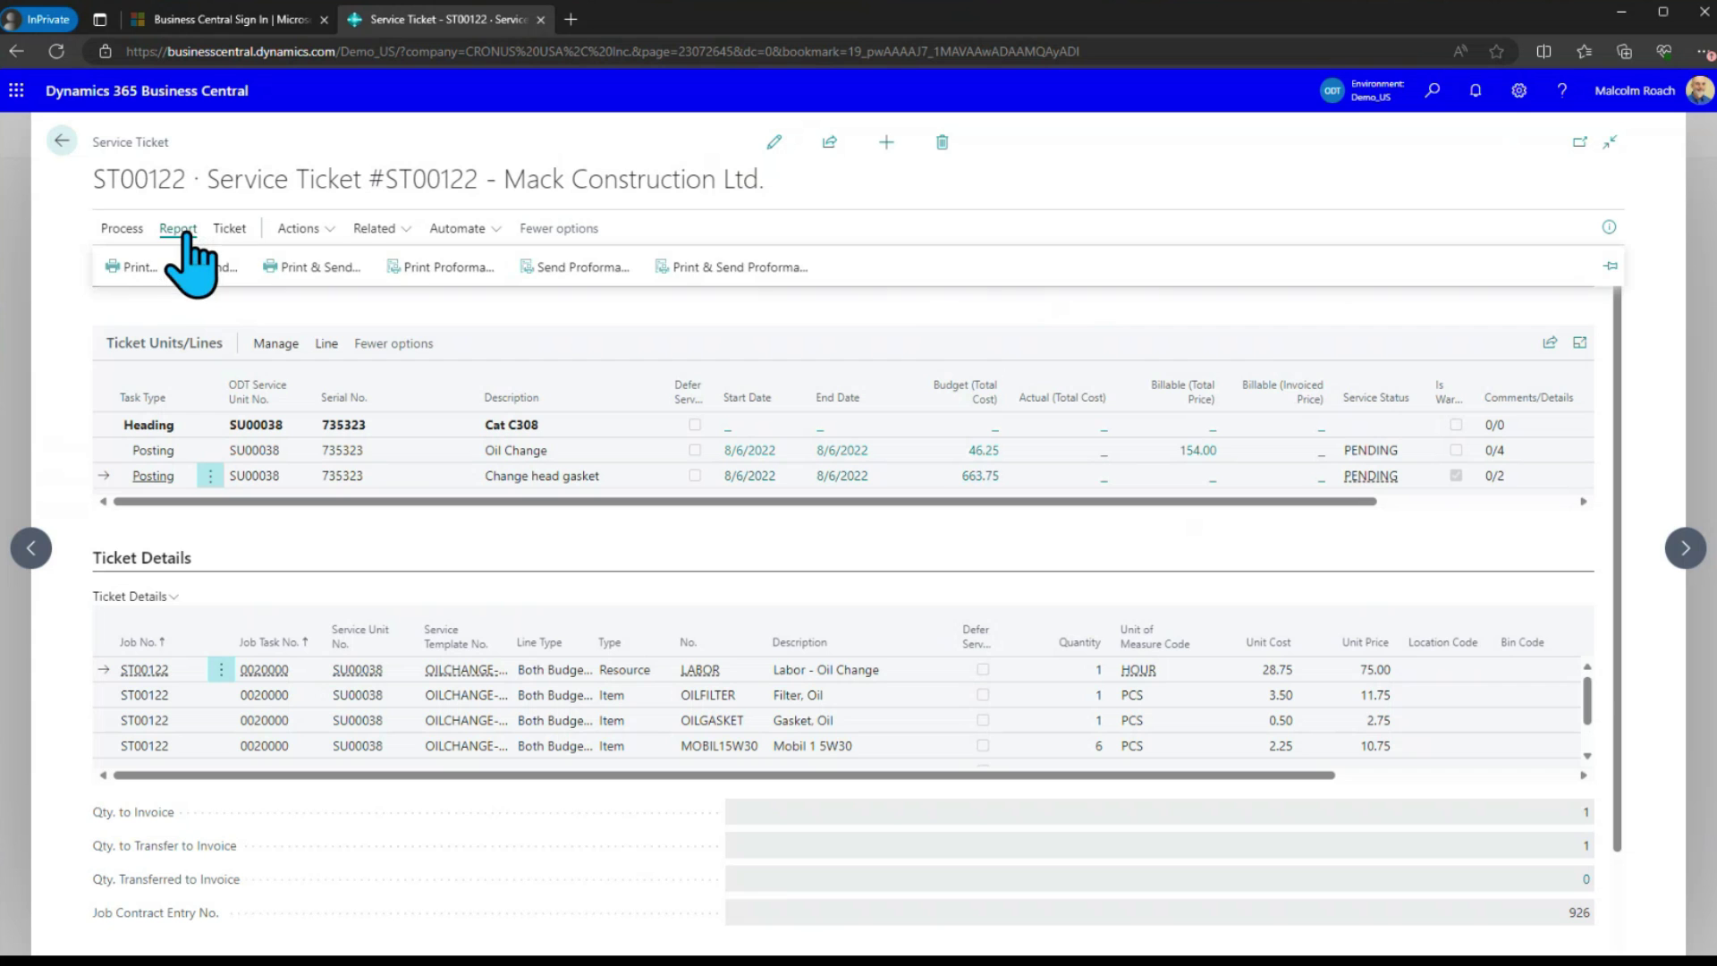
pyautogui.click(143, 267)
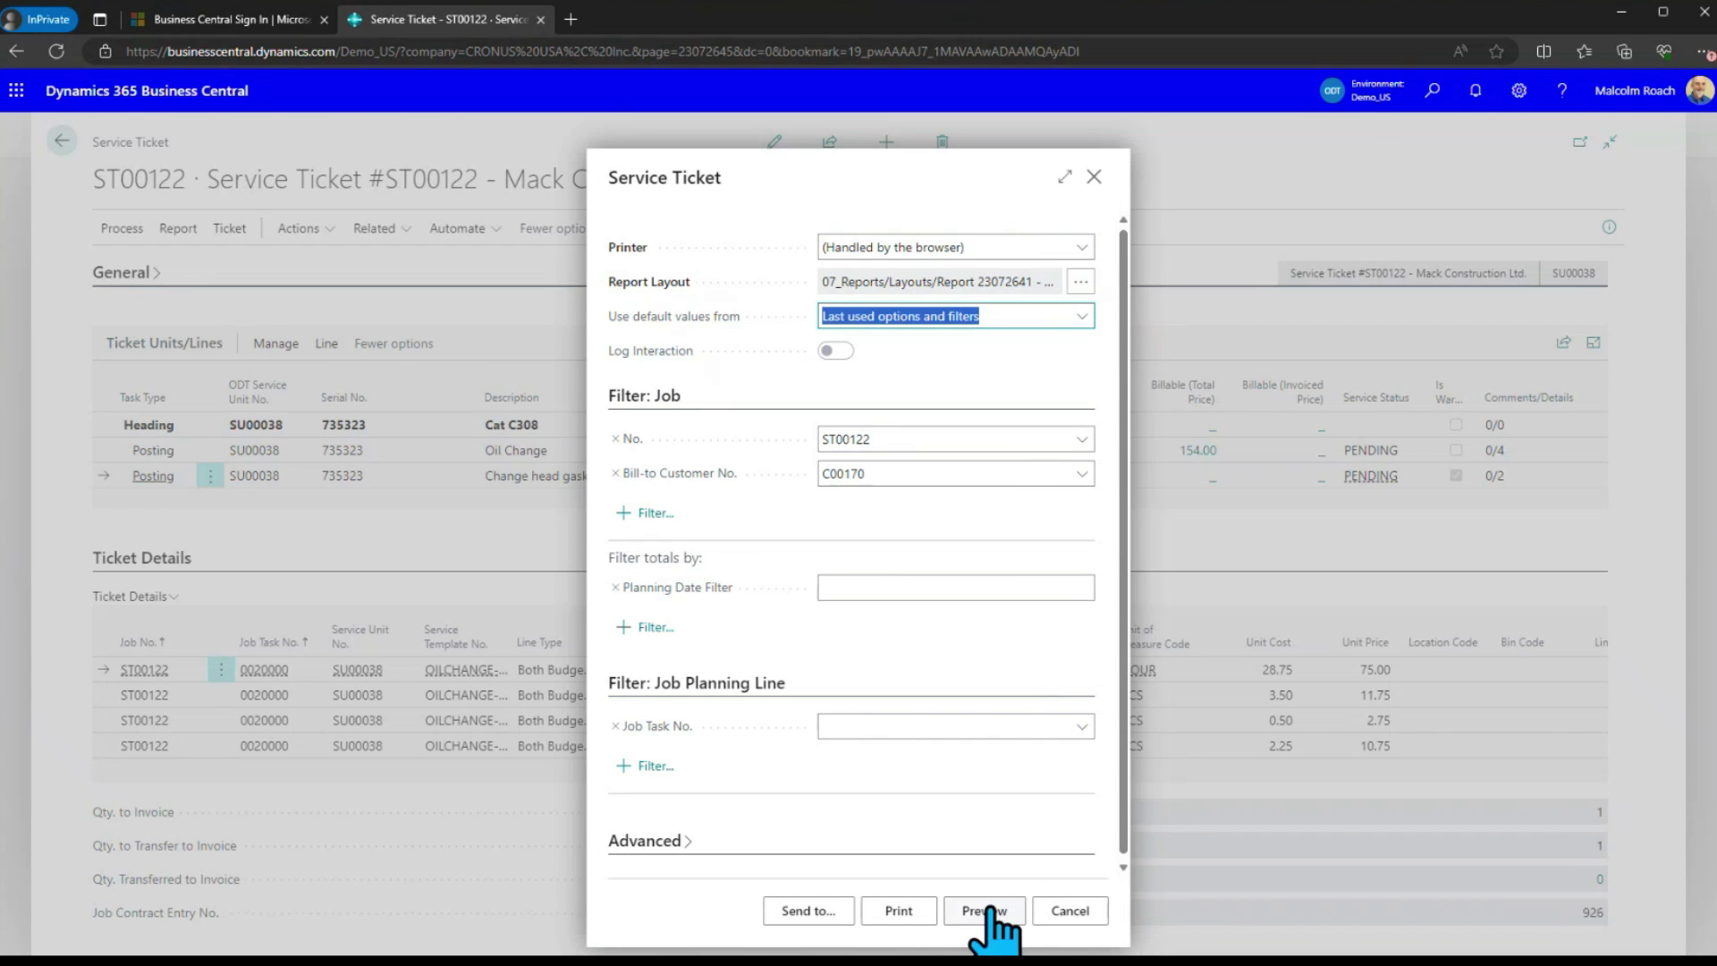
pyautogui.click(984, 911)
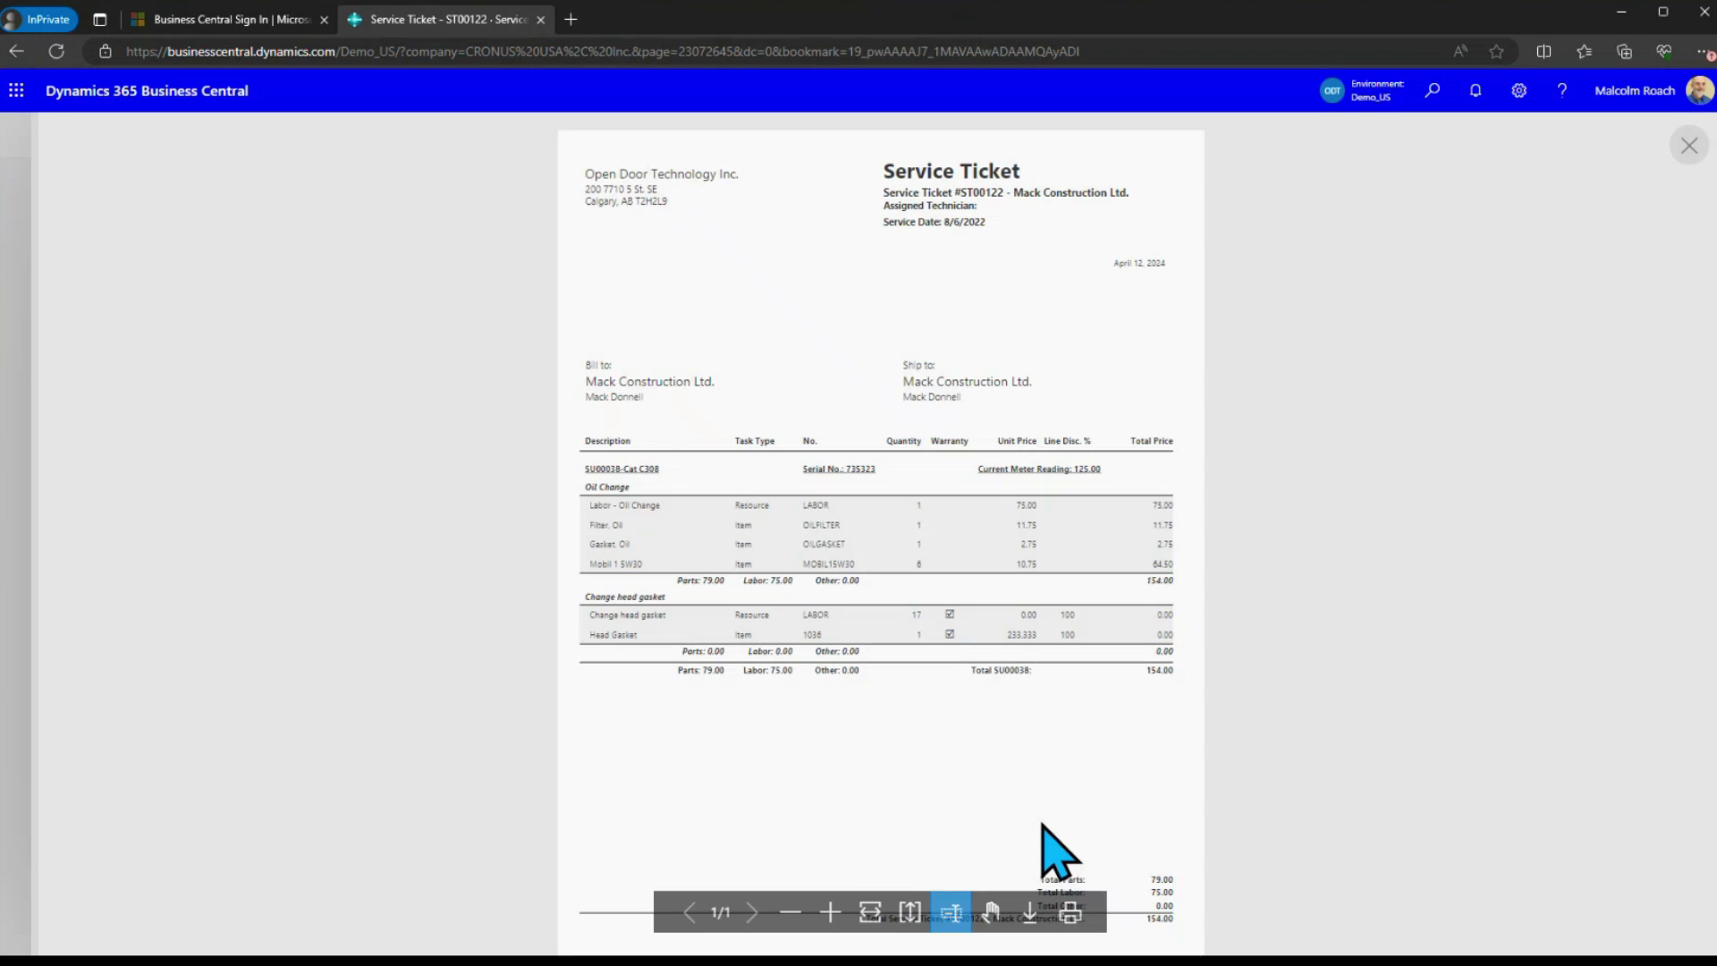
pyautogui.click(830, 912)
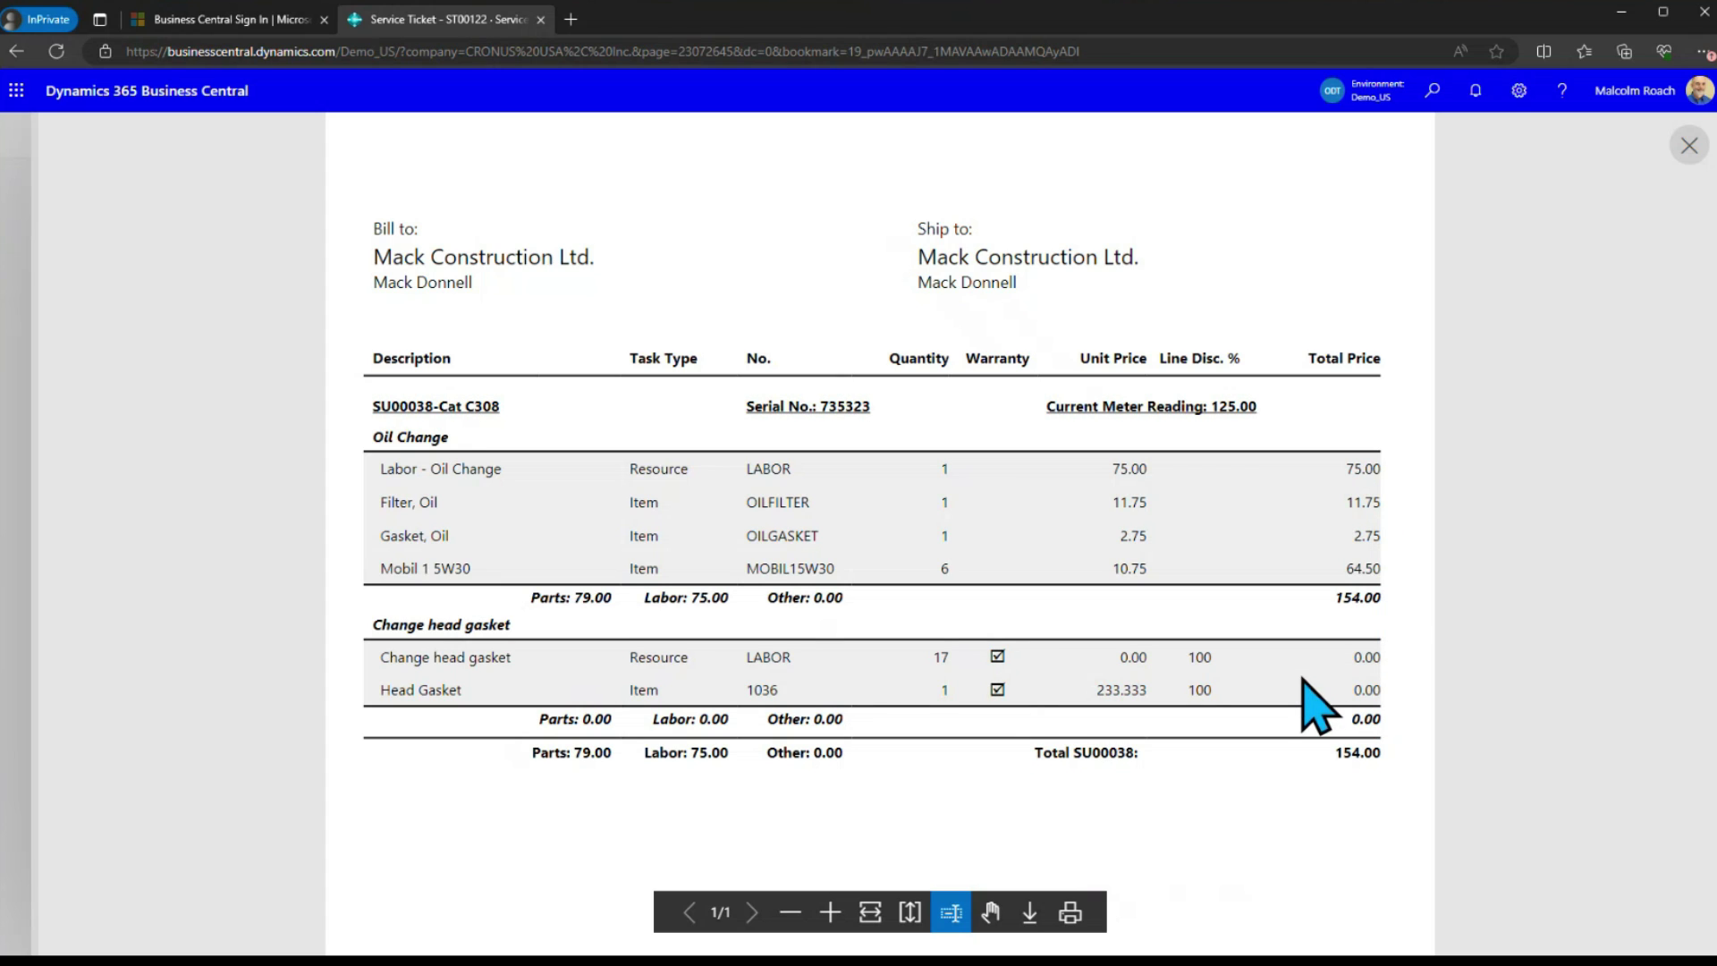
pyautogui.click(16, 53)
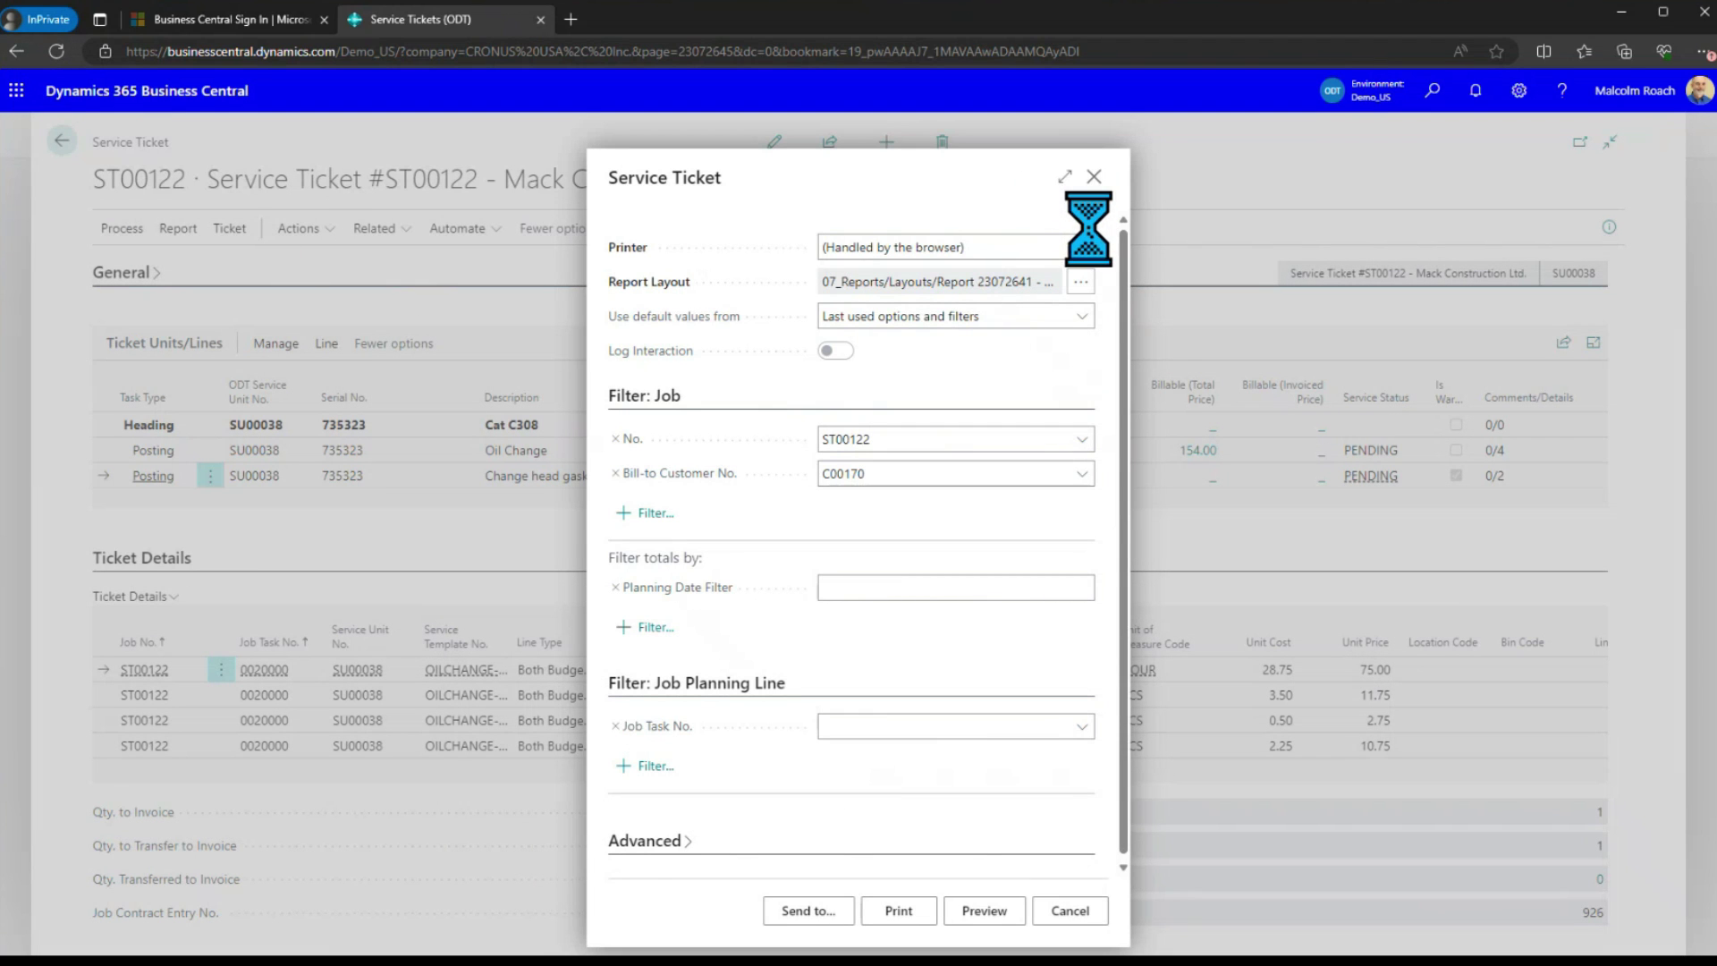
# Cancel the report, open sales invoice SV0009, and set the Head Gasket line's Tax Group Code to MATERIALS
pyautogui.click(1094, 176)
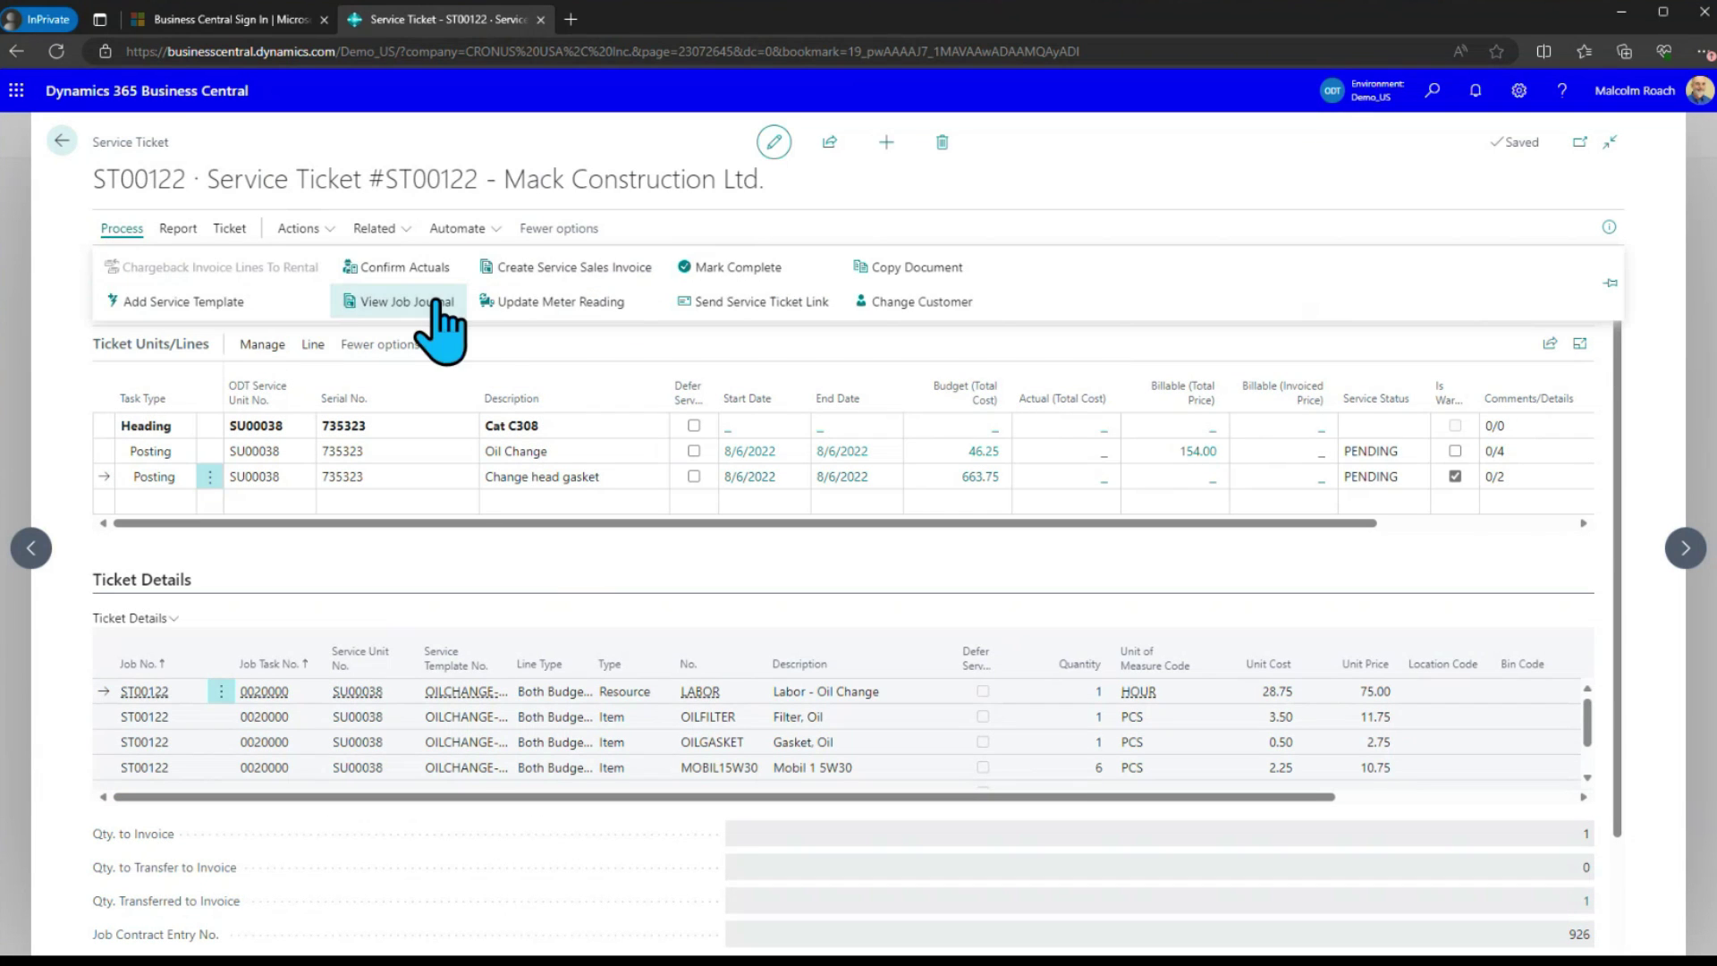
pyautogui.click(234, 229)
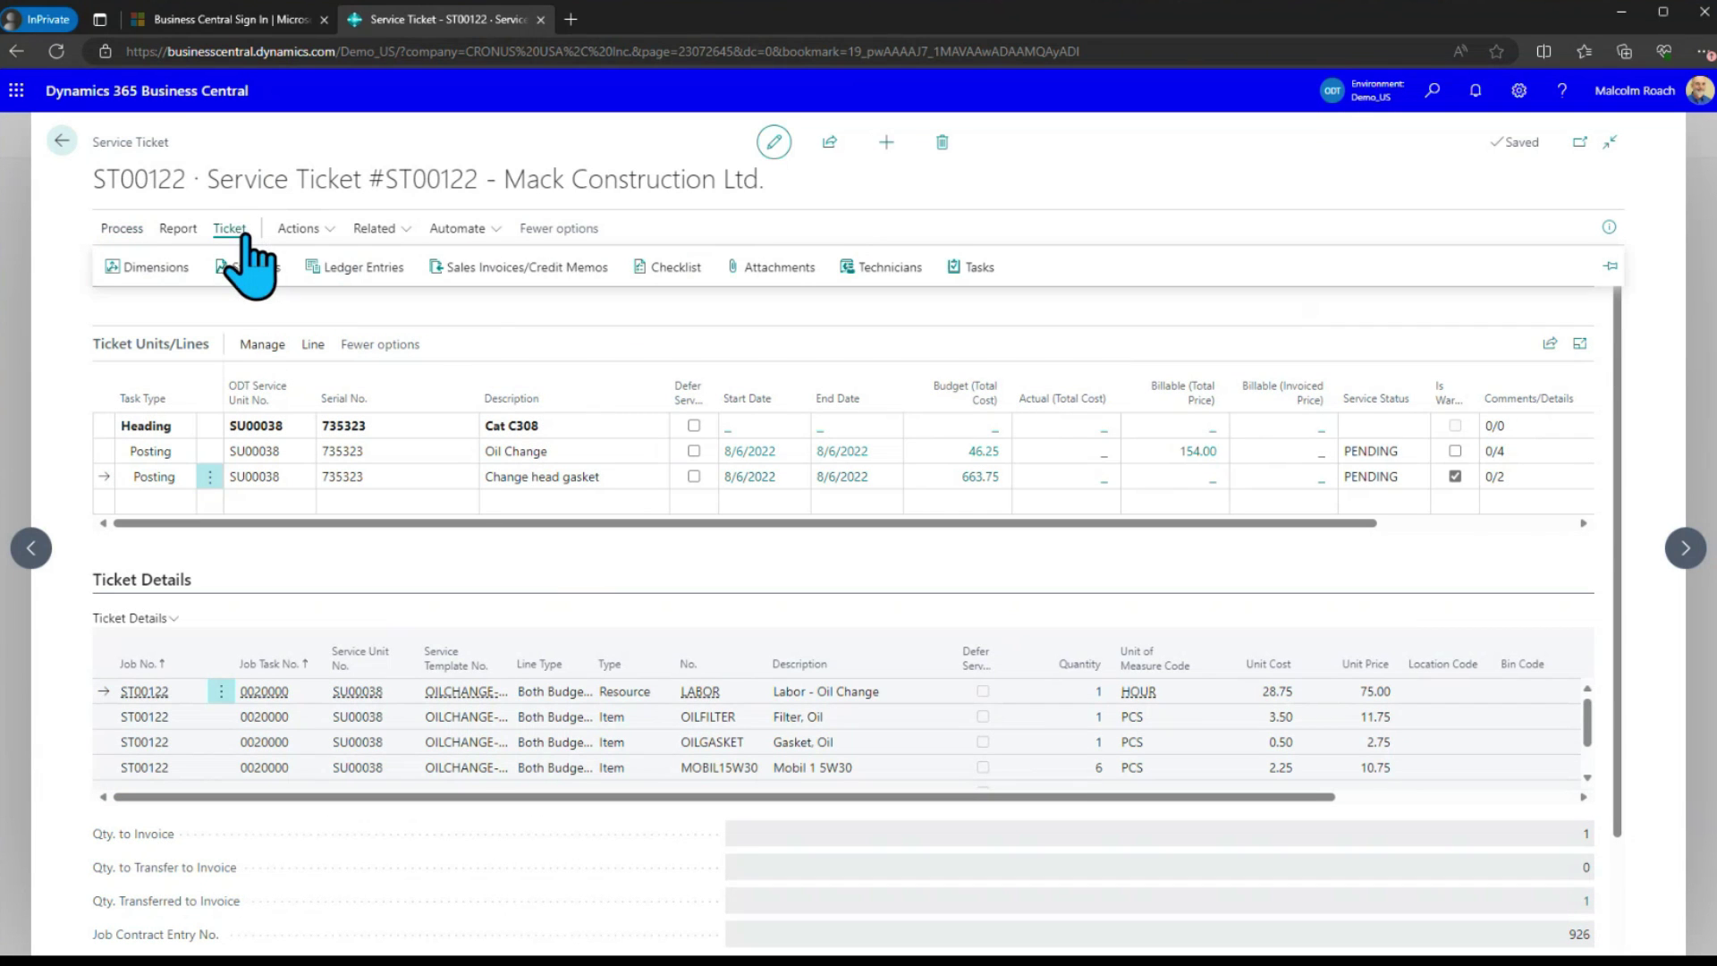
pyautogui.click(521, 270)
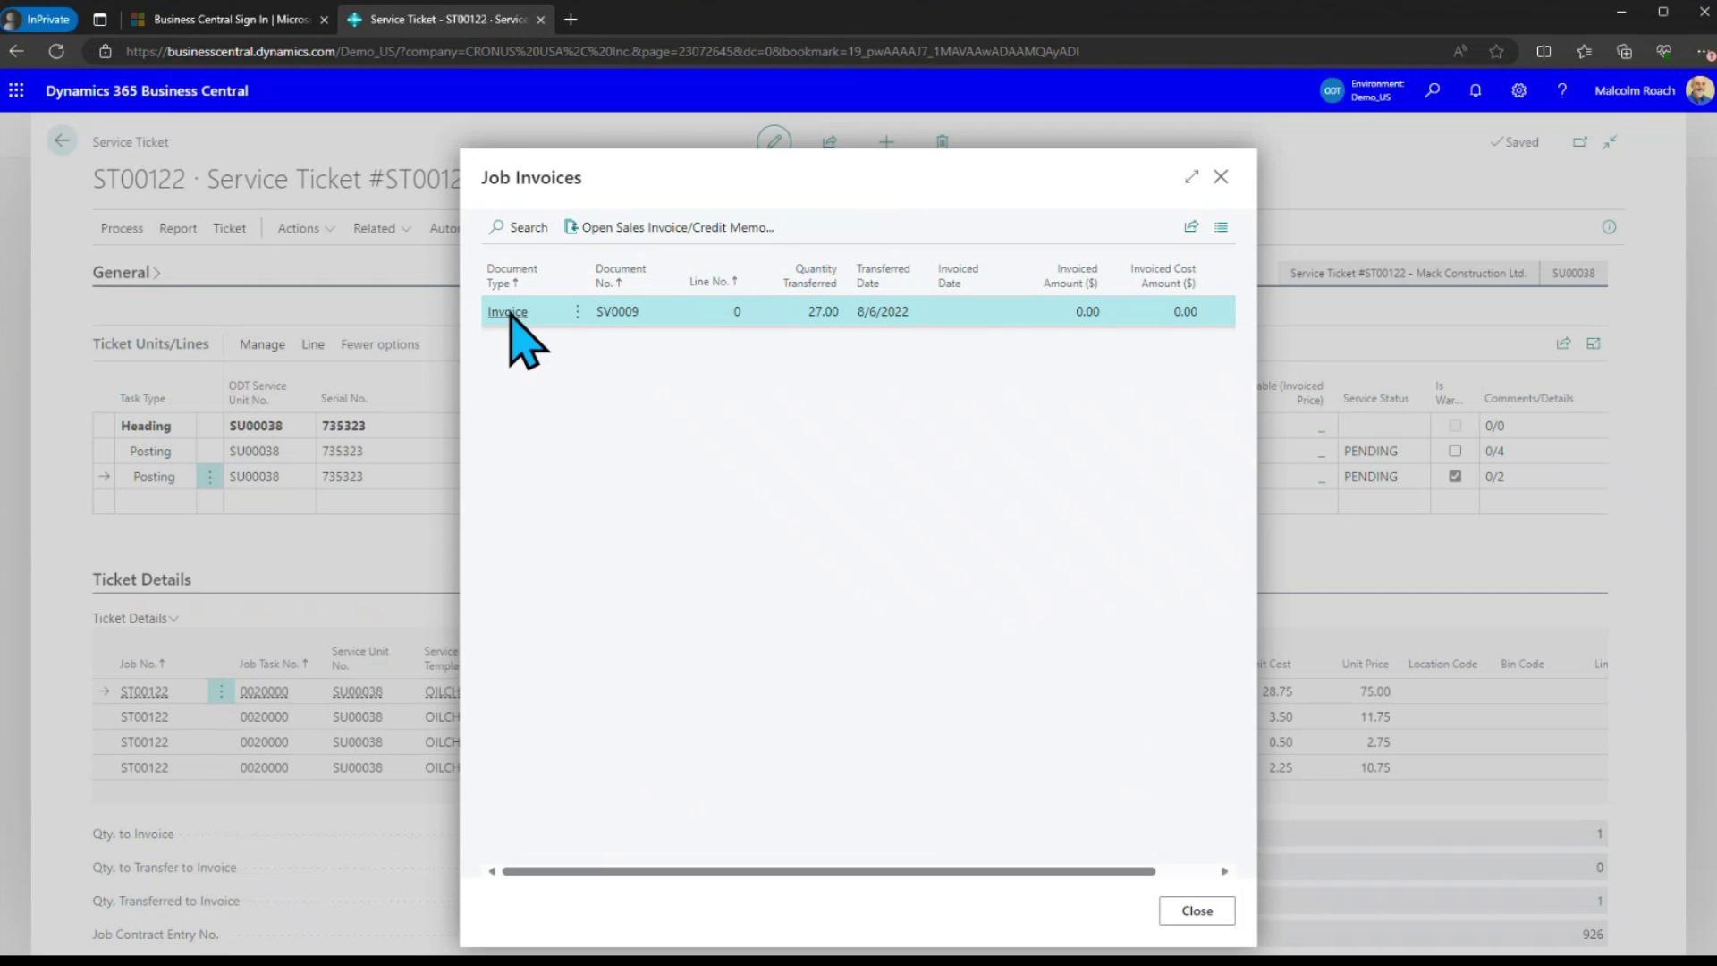
pyautogui.click(617, 246)
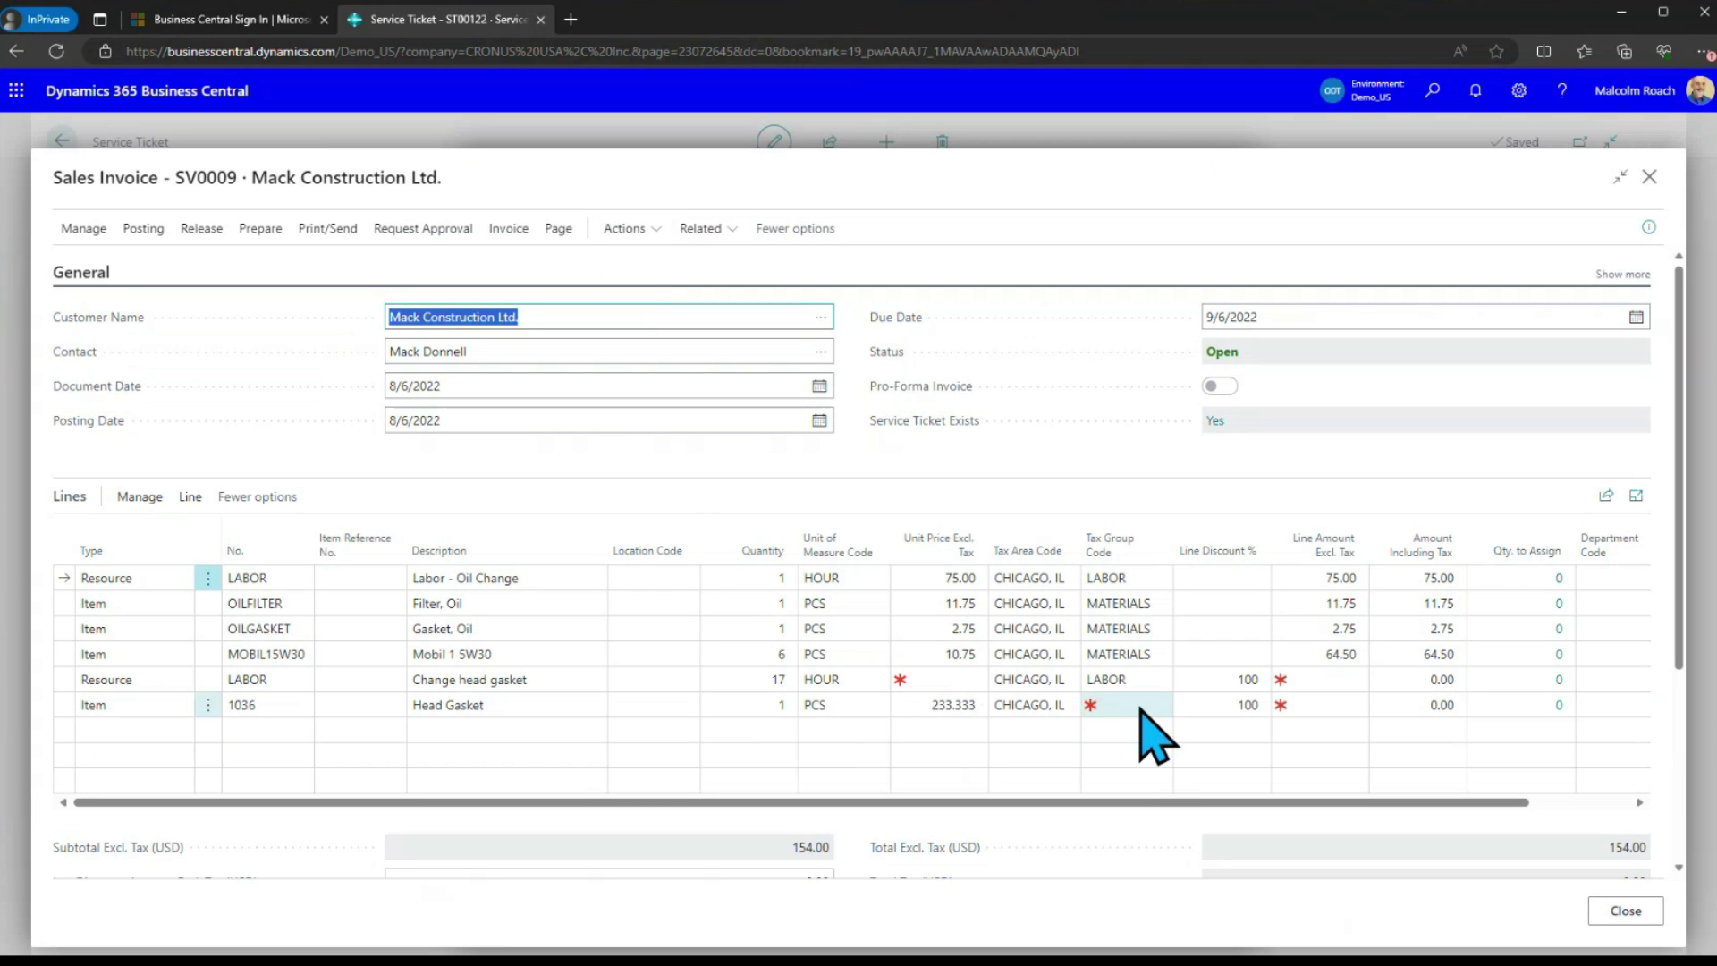
pyautogui.click(1161, 705)
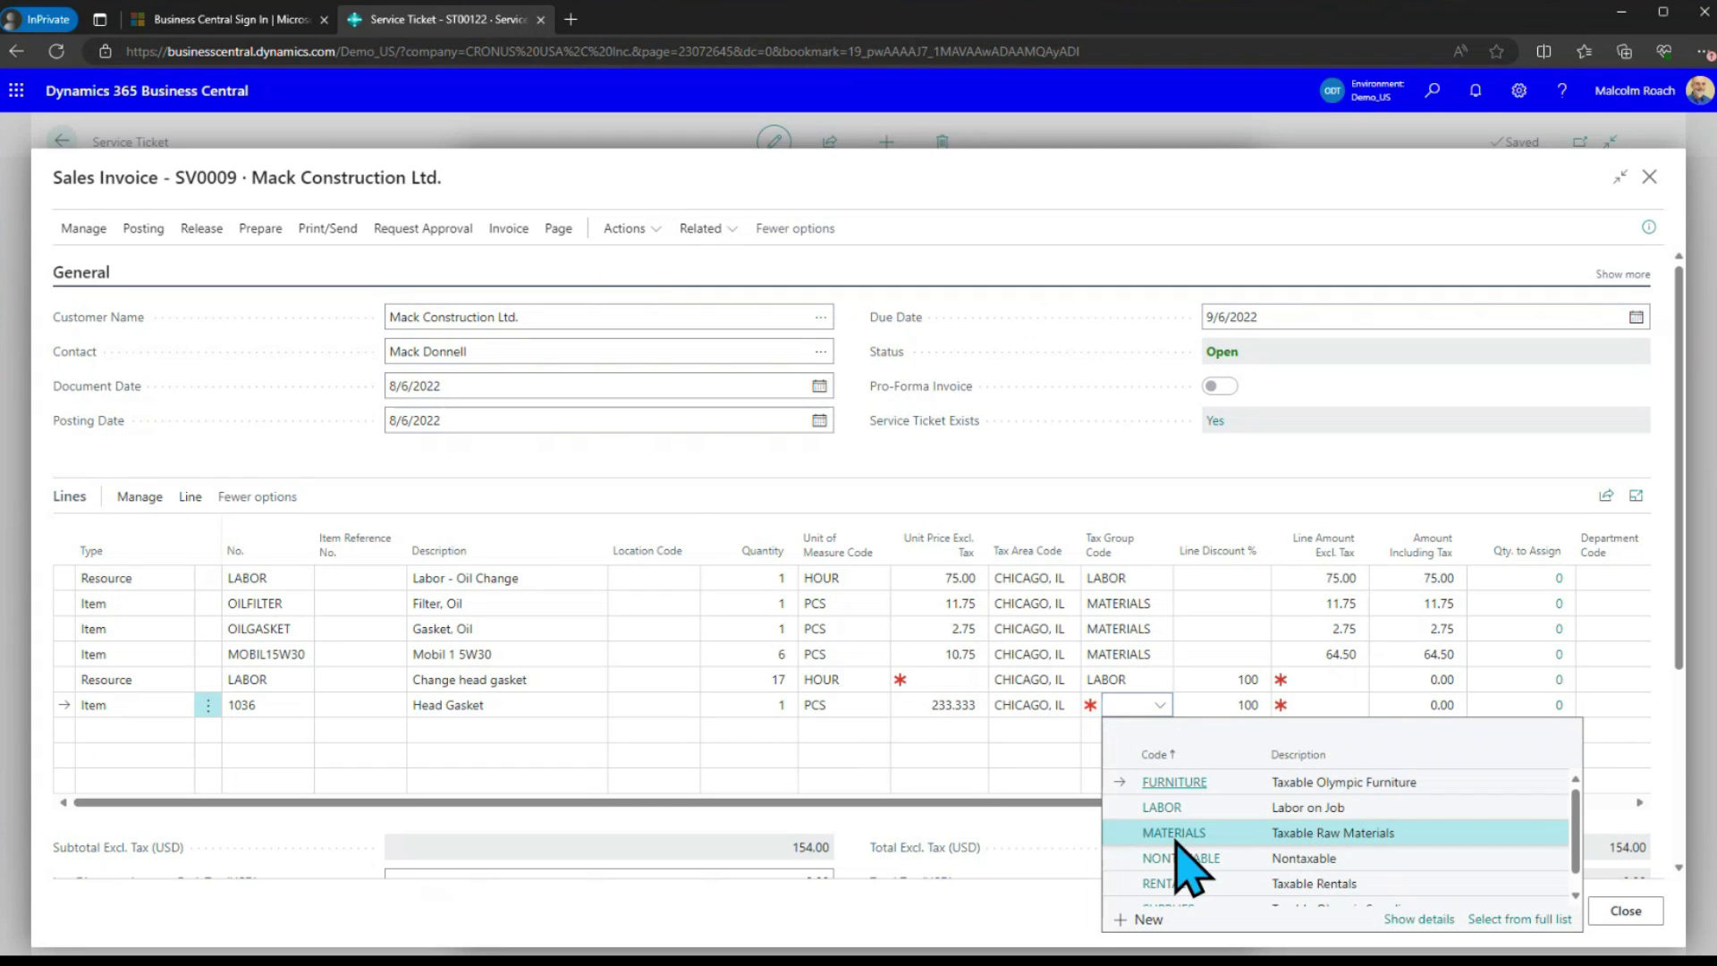
pyautogui.click(1173, 833)
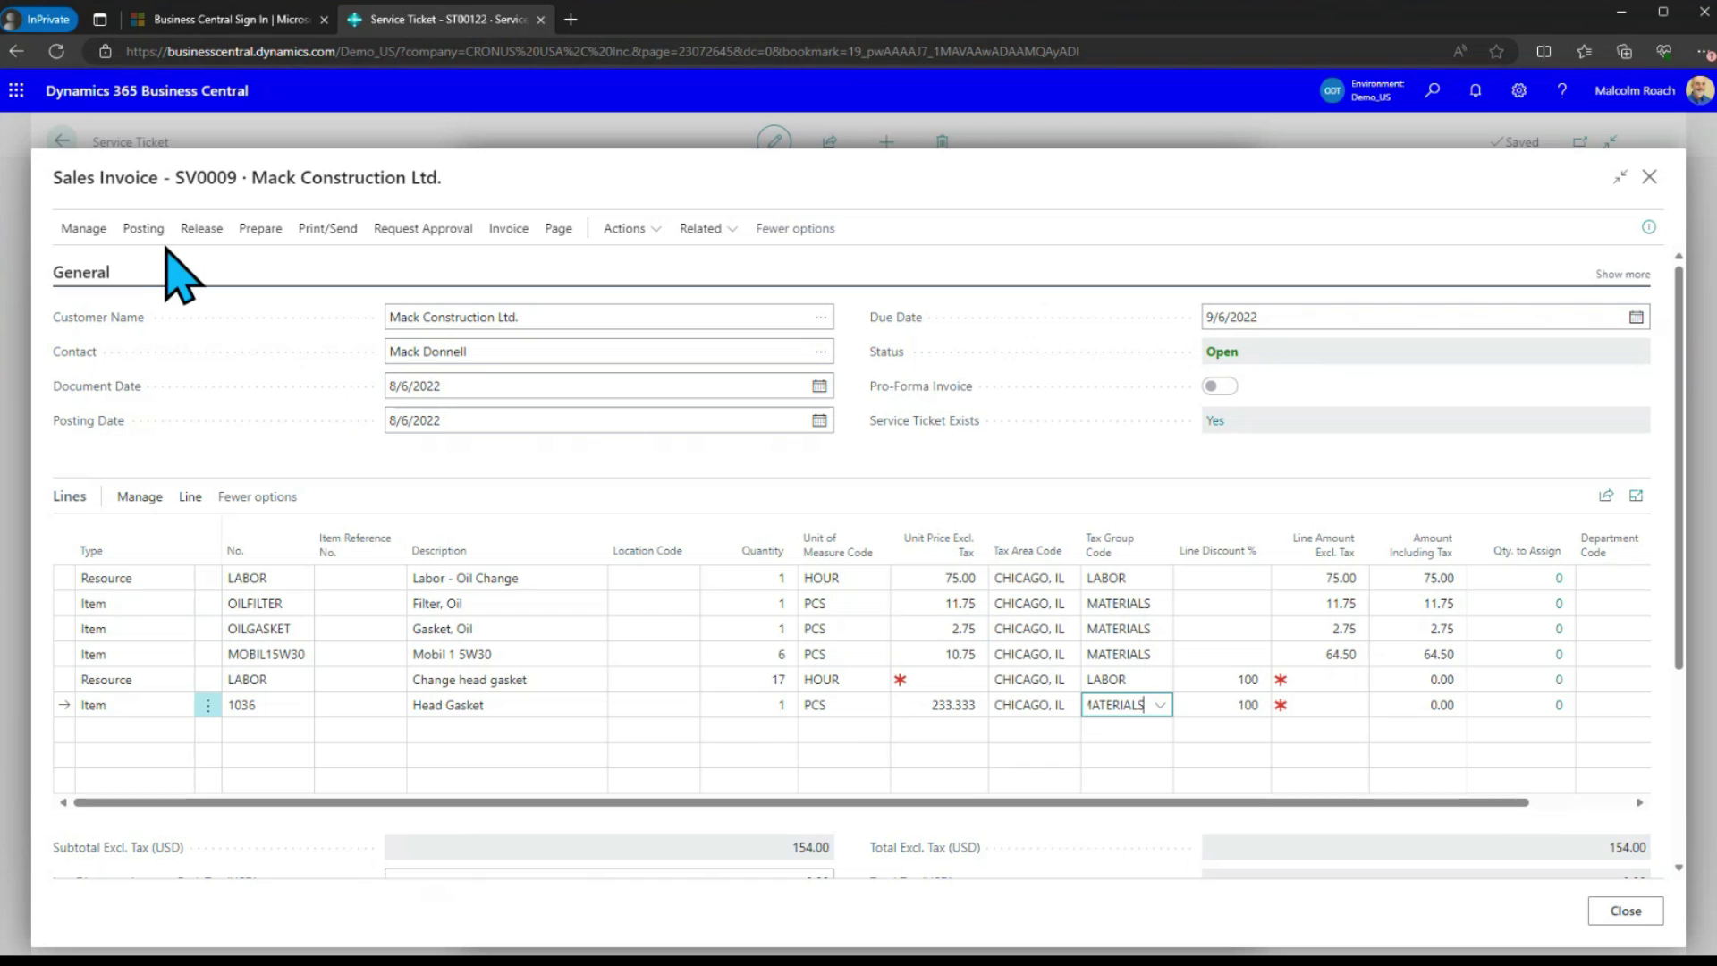
# Post sales invoice SV0009 as PSV0005, acknowledge the RMA00003 creation, and return to ticket ST00122
pyautogui.click(143, 229)
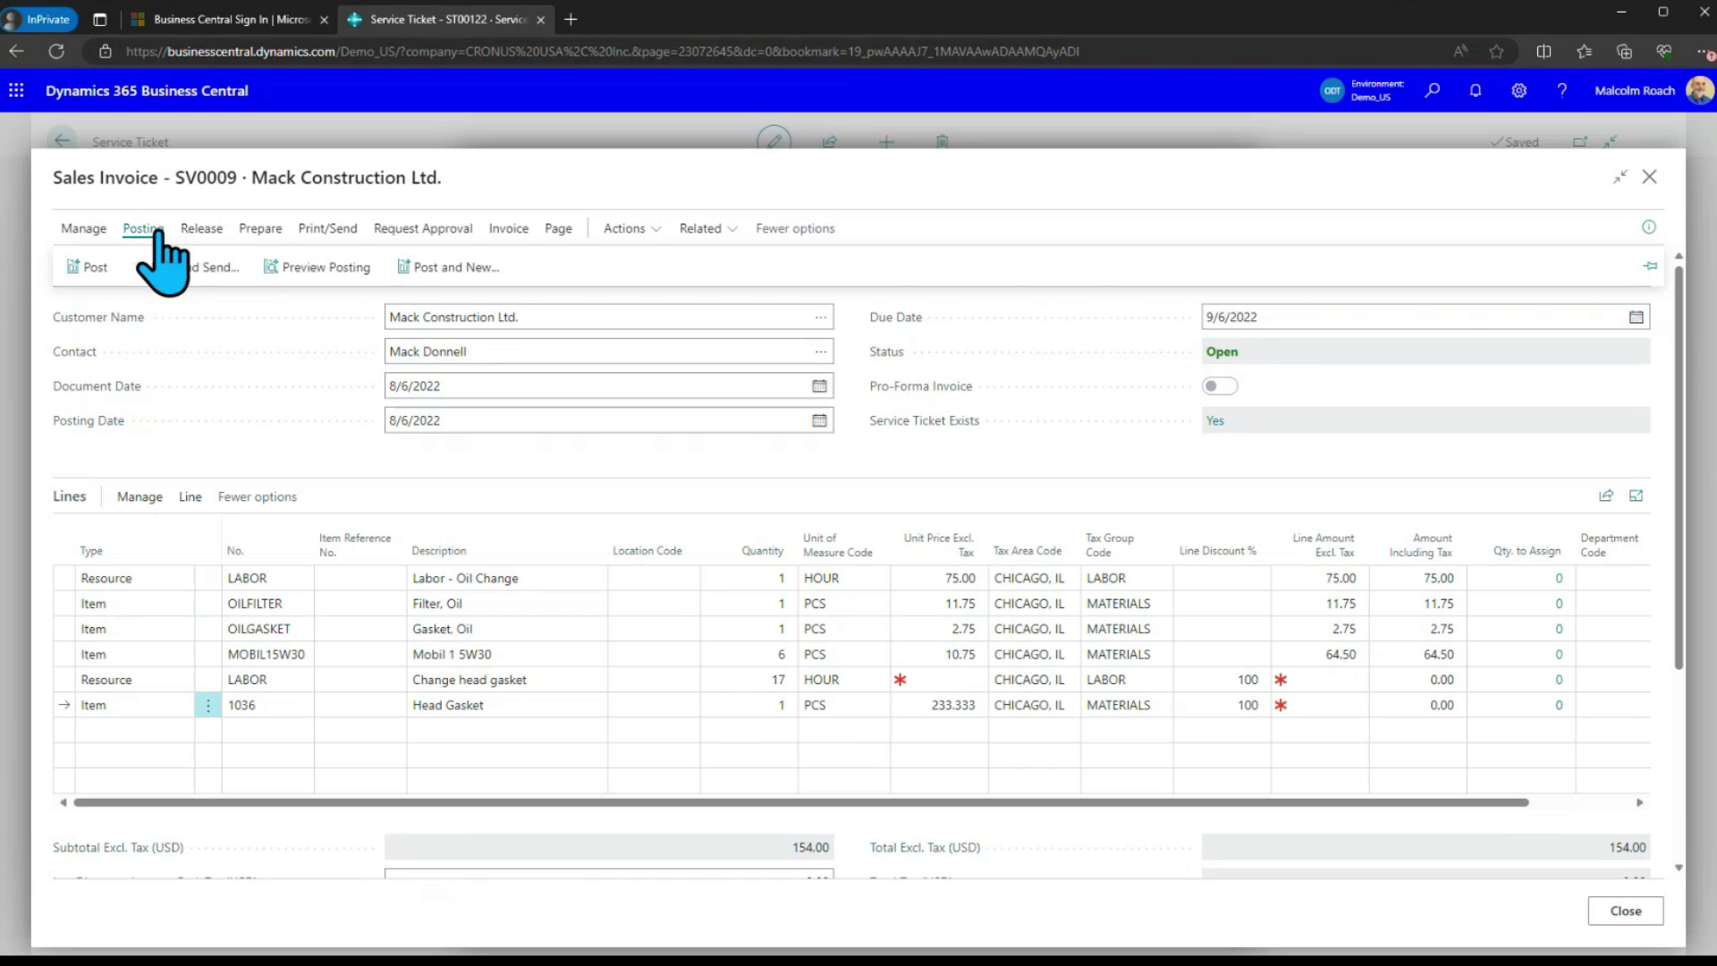
pyautogui.click(98, 268)
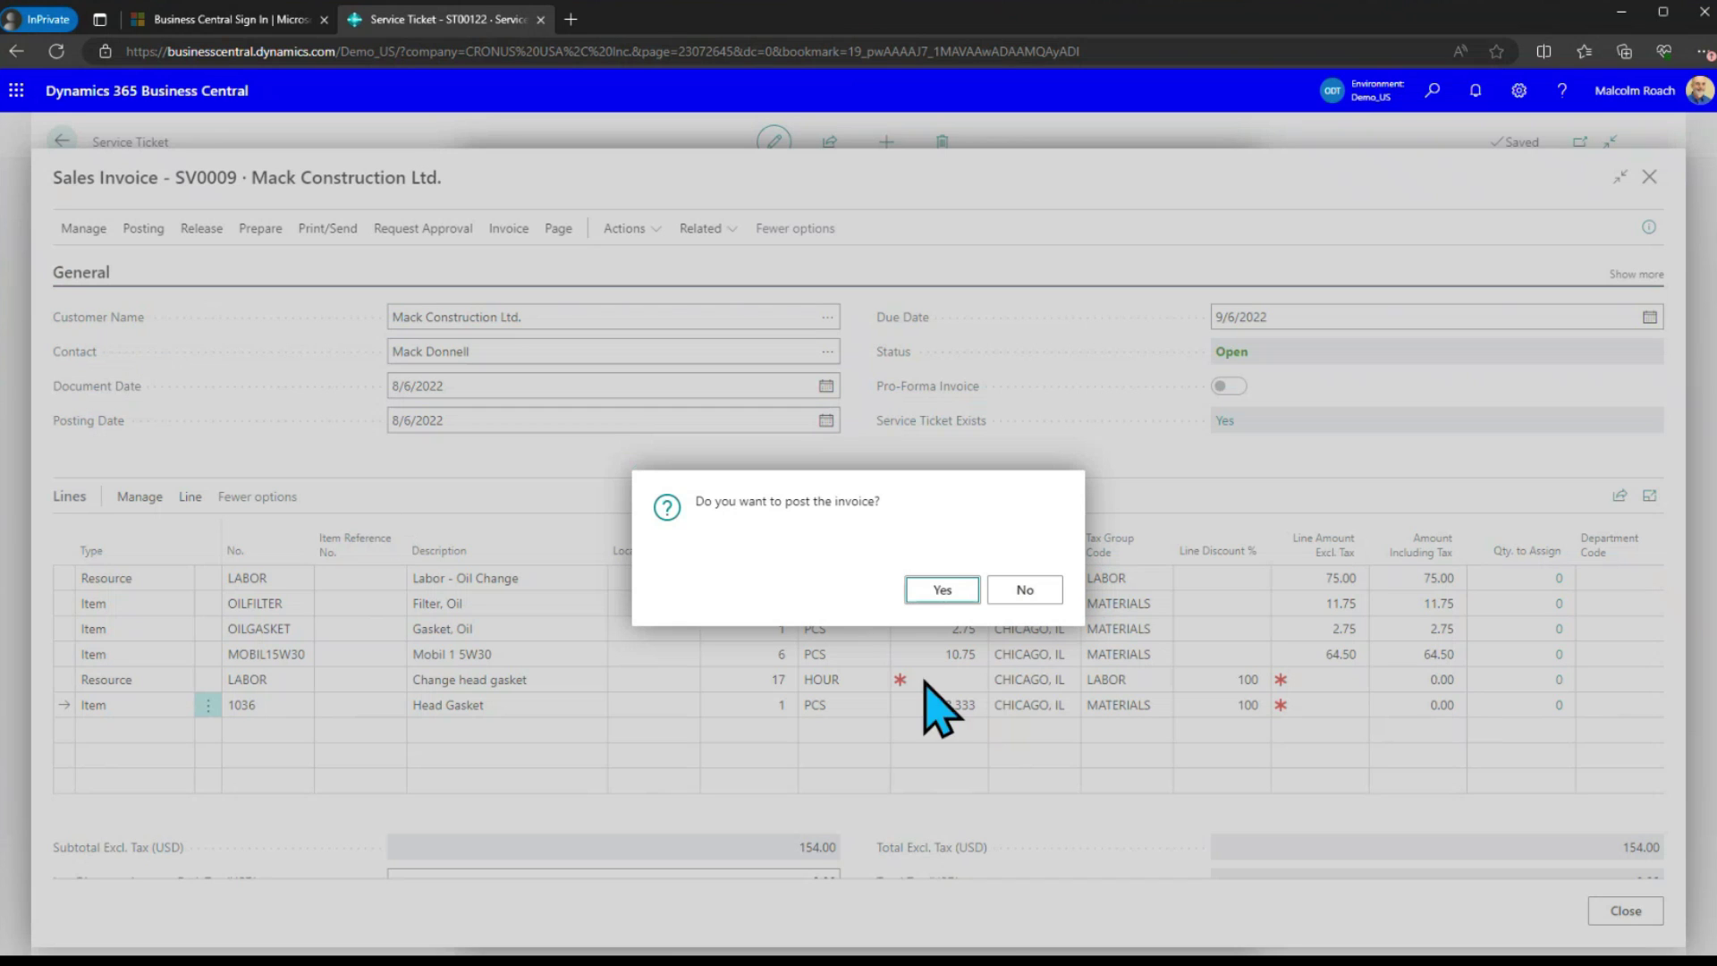
pyautogui.click(952, 597)
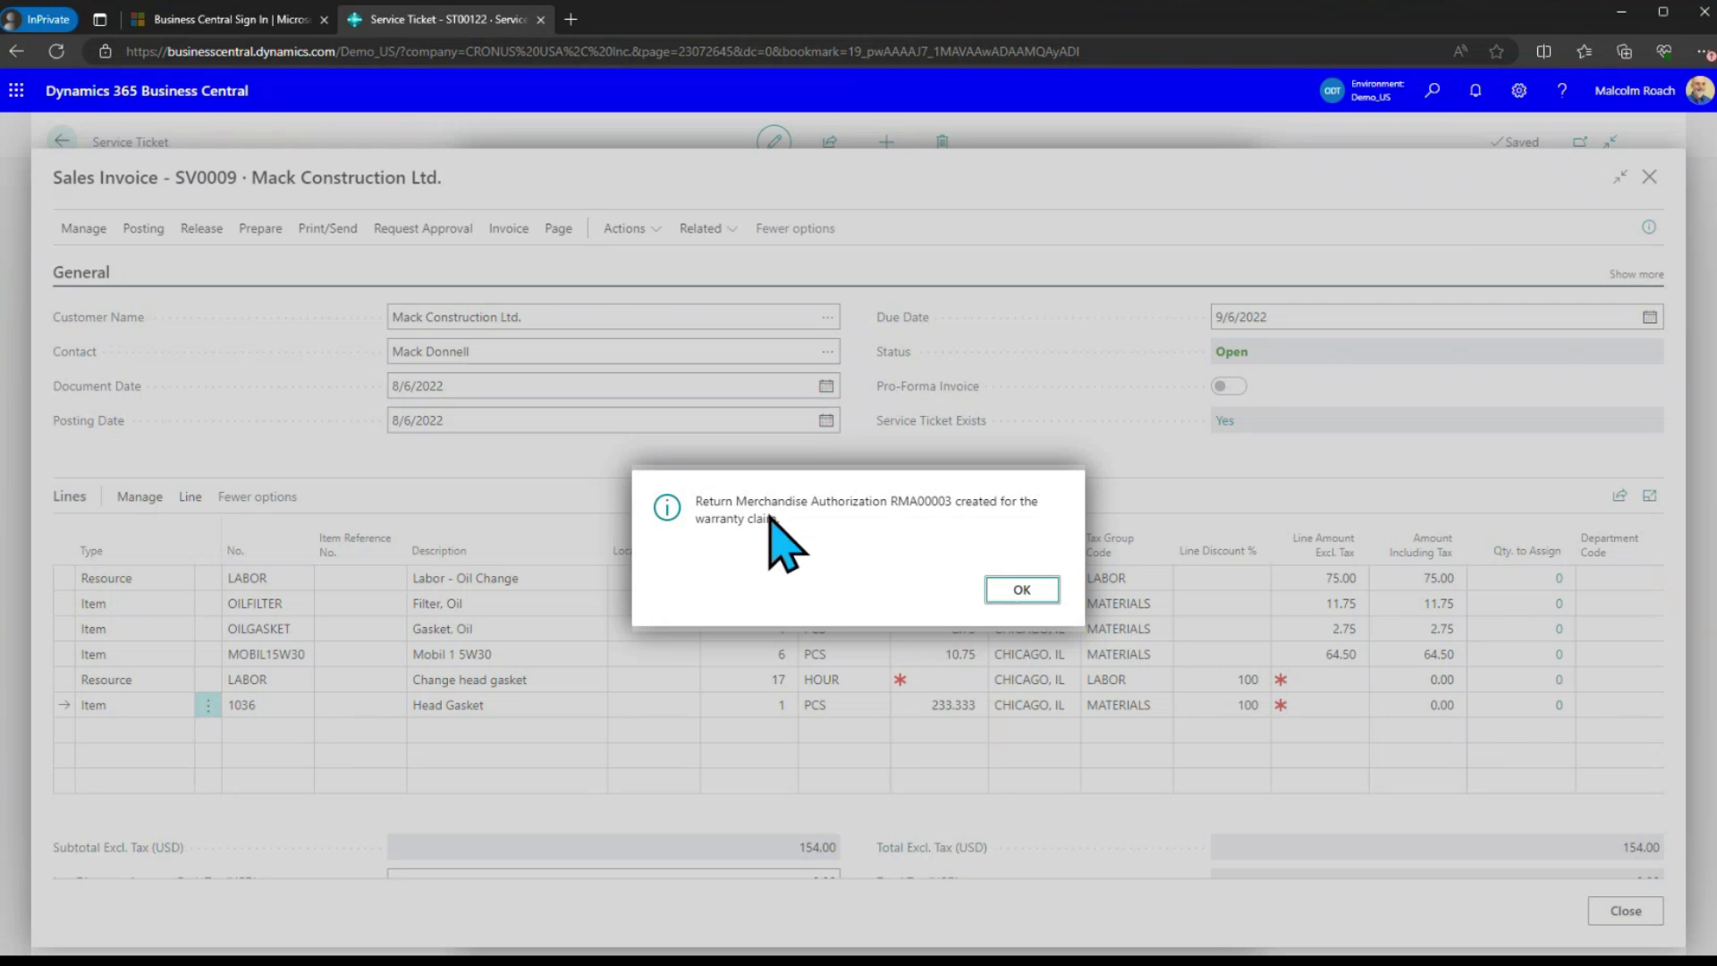
pyautogui.click(1021, 590)
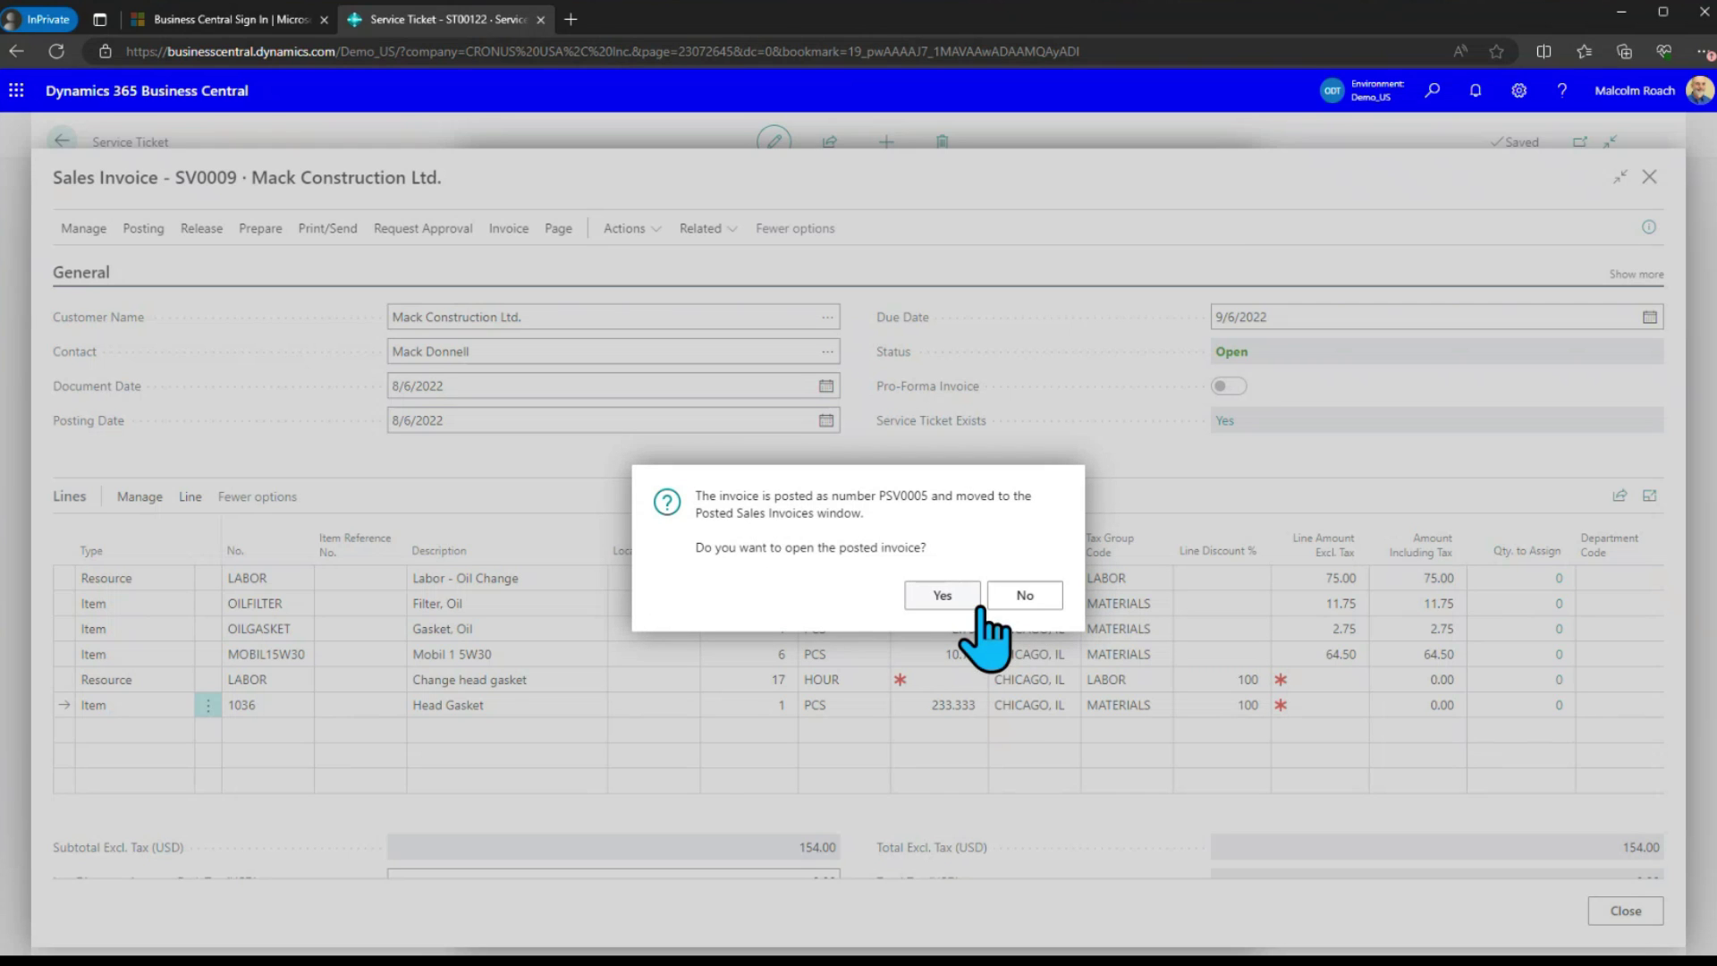
pyautogui.click(1027, 596)
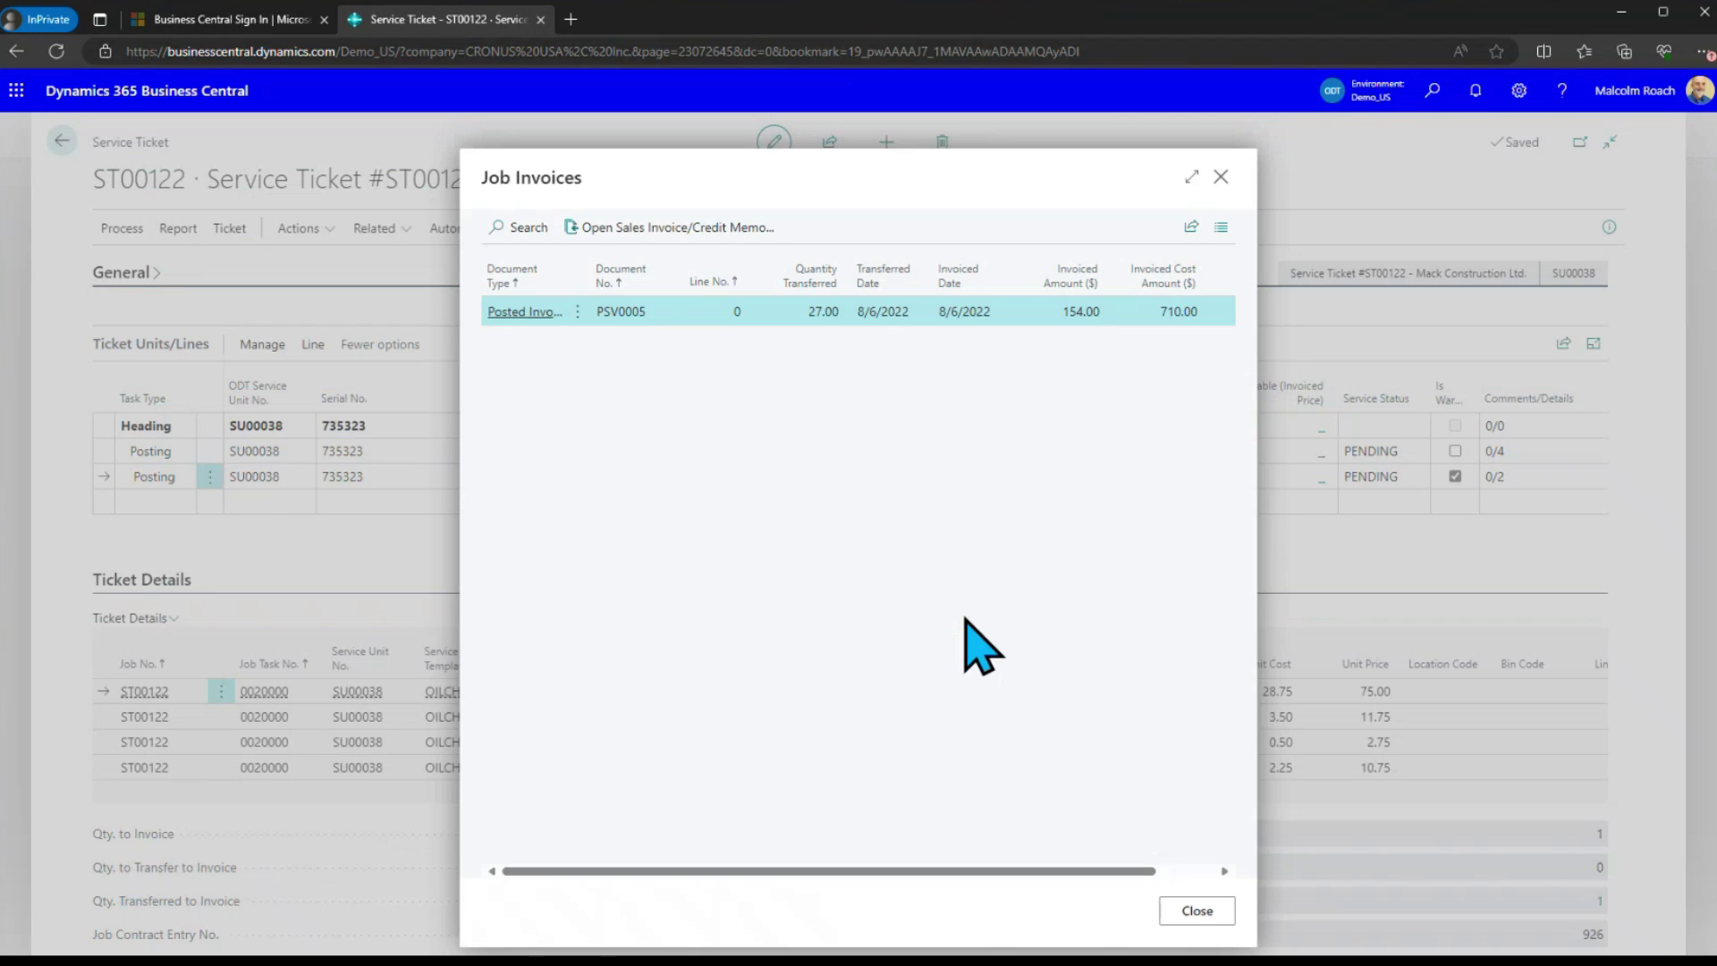
pyautogui.click(1221, 177)
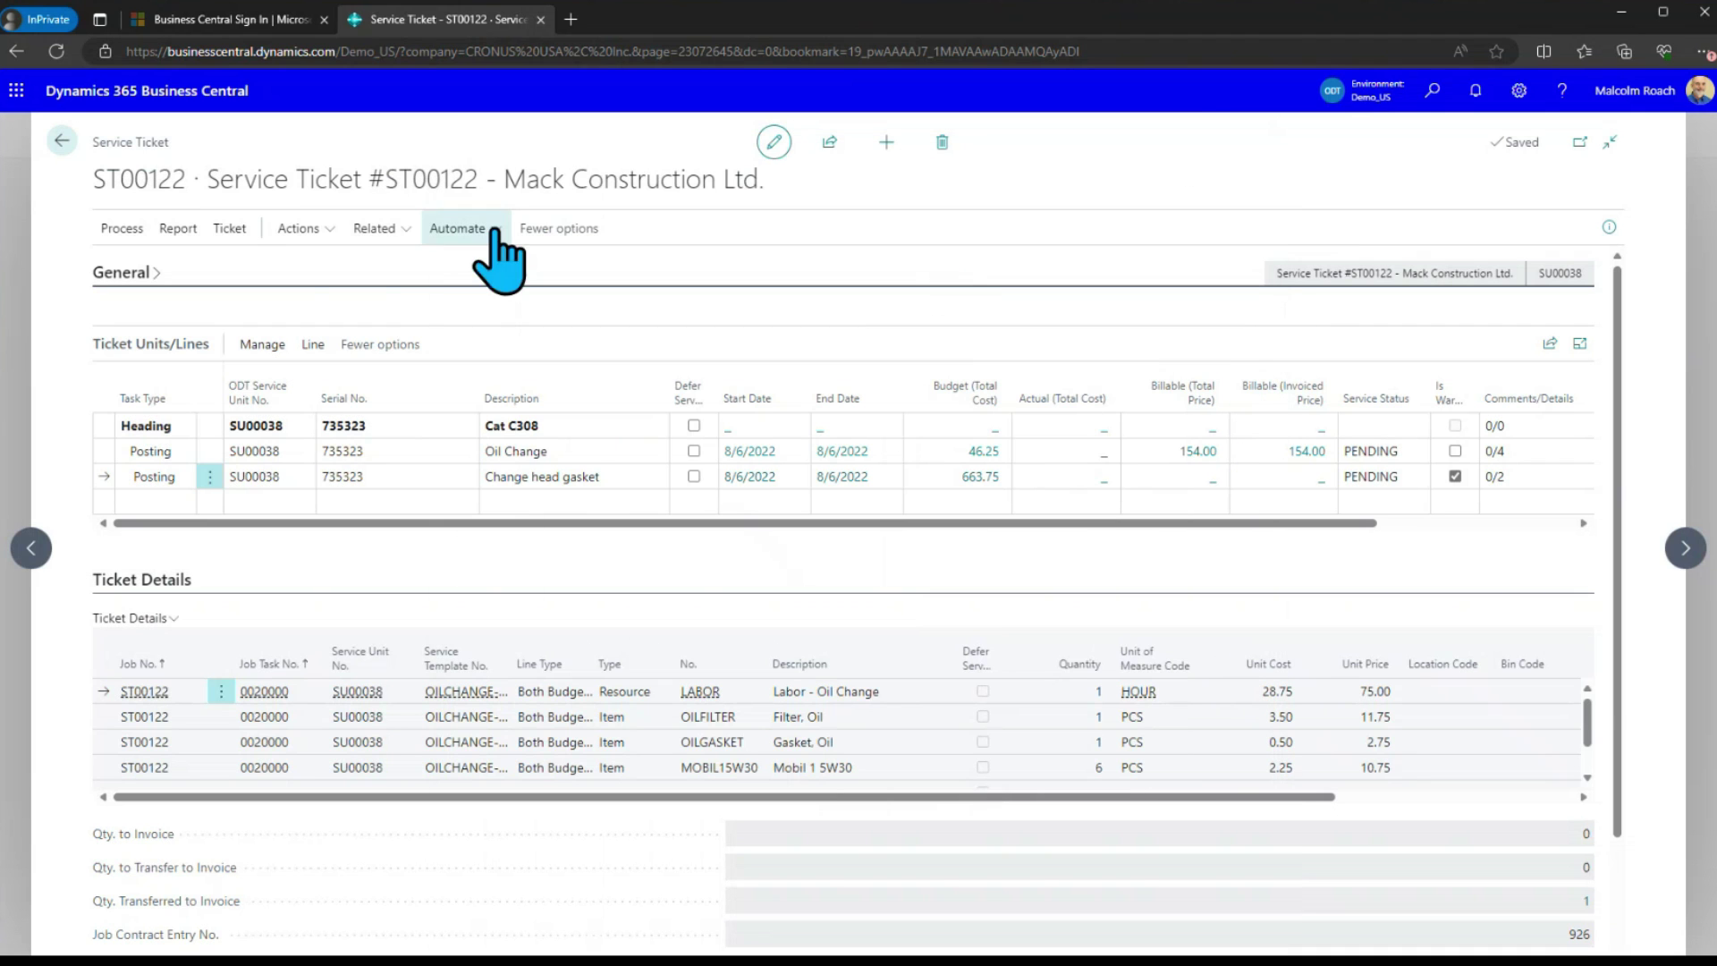
# Open return order RMA00003 from the ticket and review its 61200 expense line totalling 233.33
pyautogui.click(252, 235)
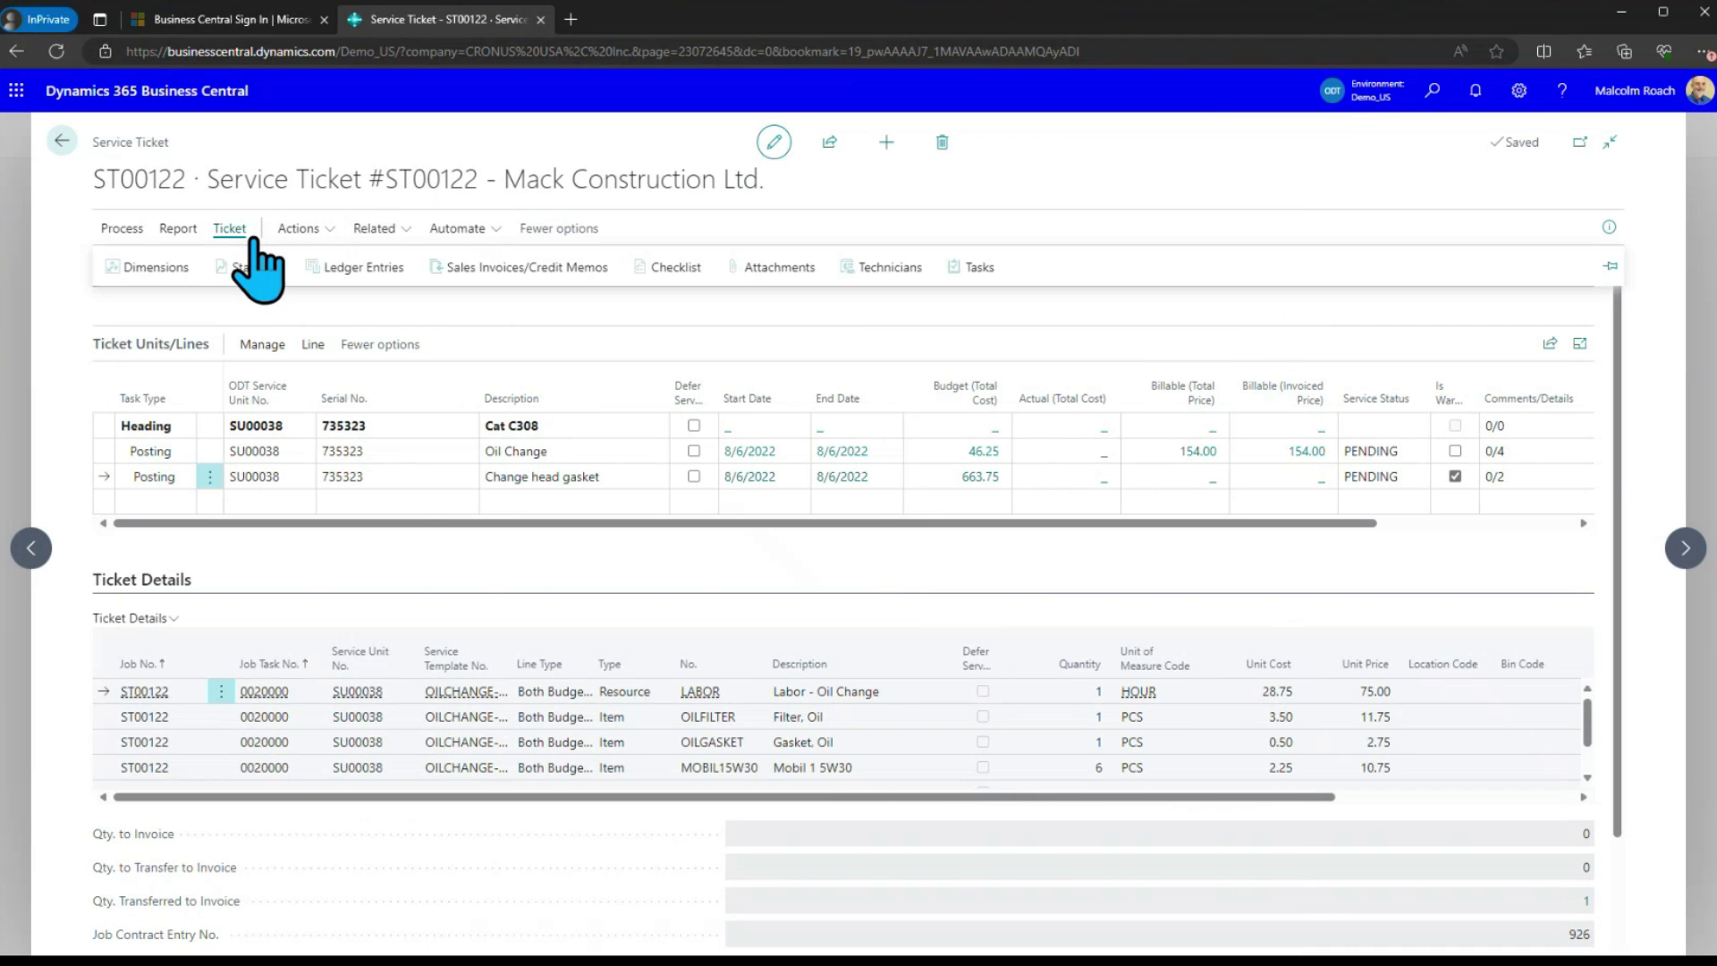
pyautogui.click(374, 230)
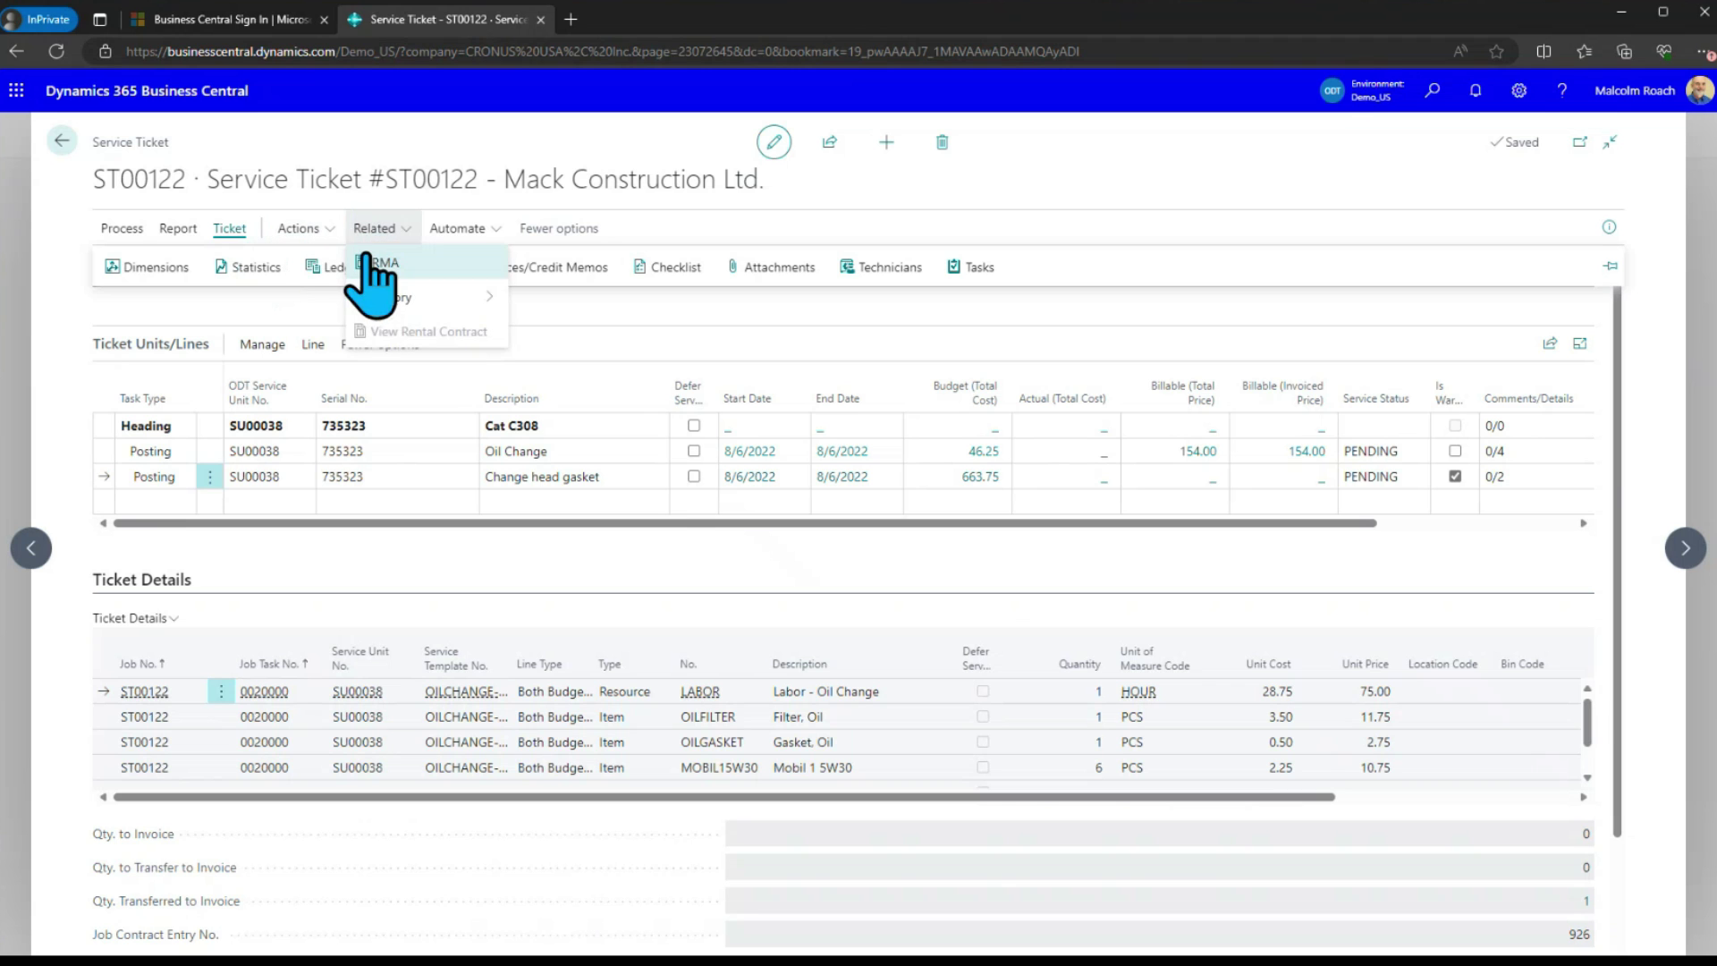
pyautogui.click(371, 263)
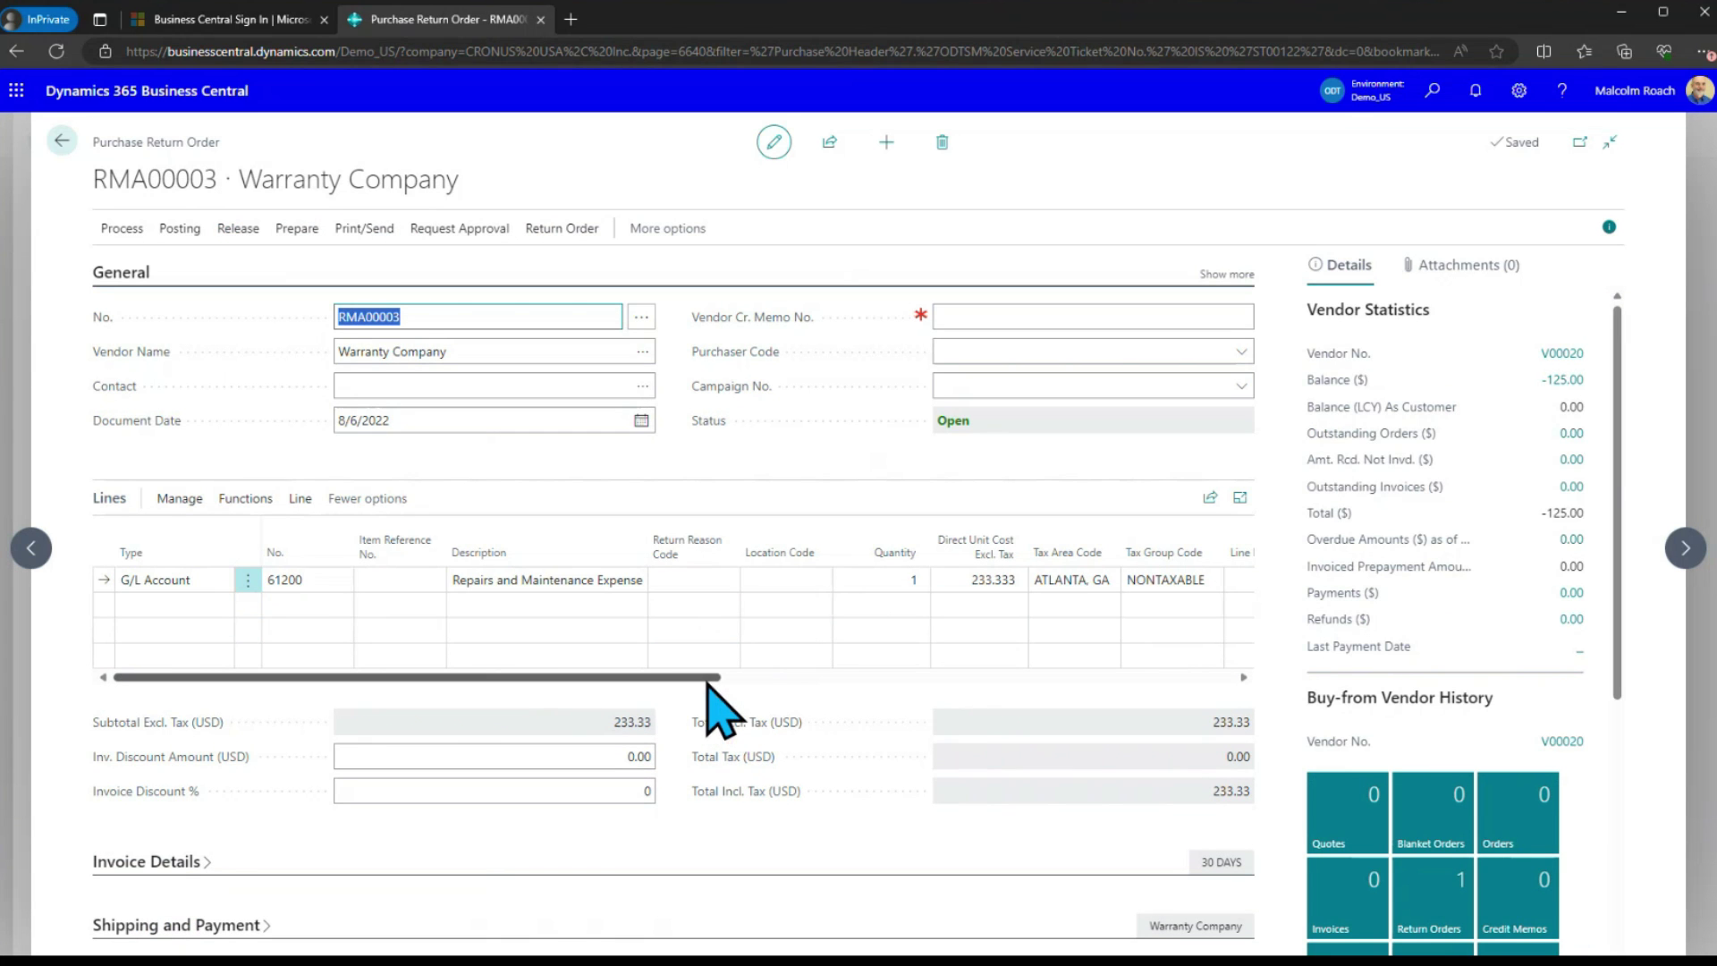
pyautogui.click(775, 660)
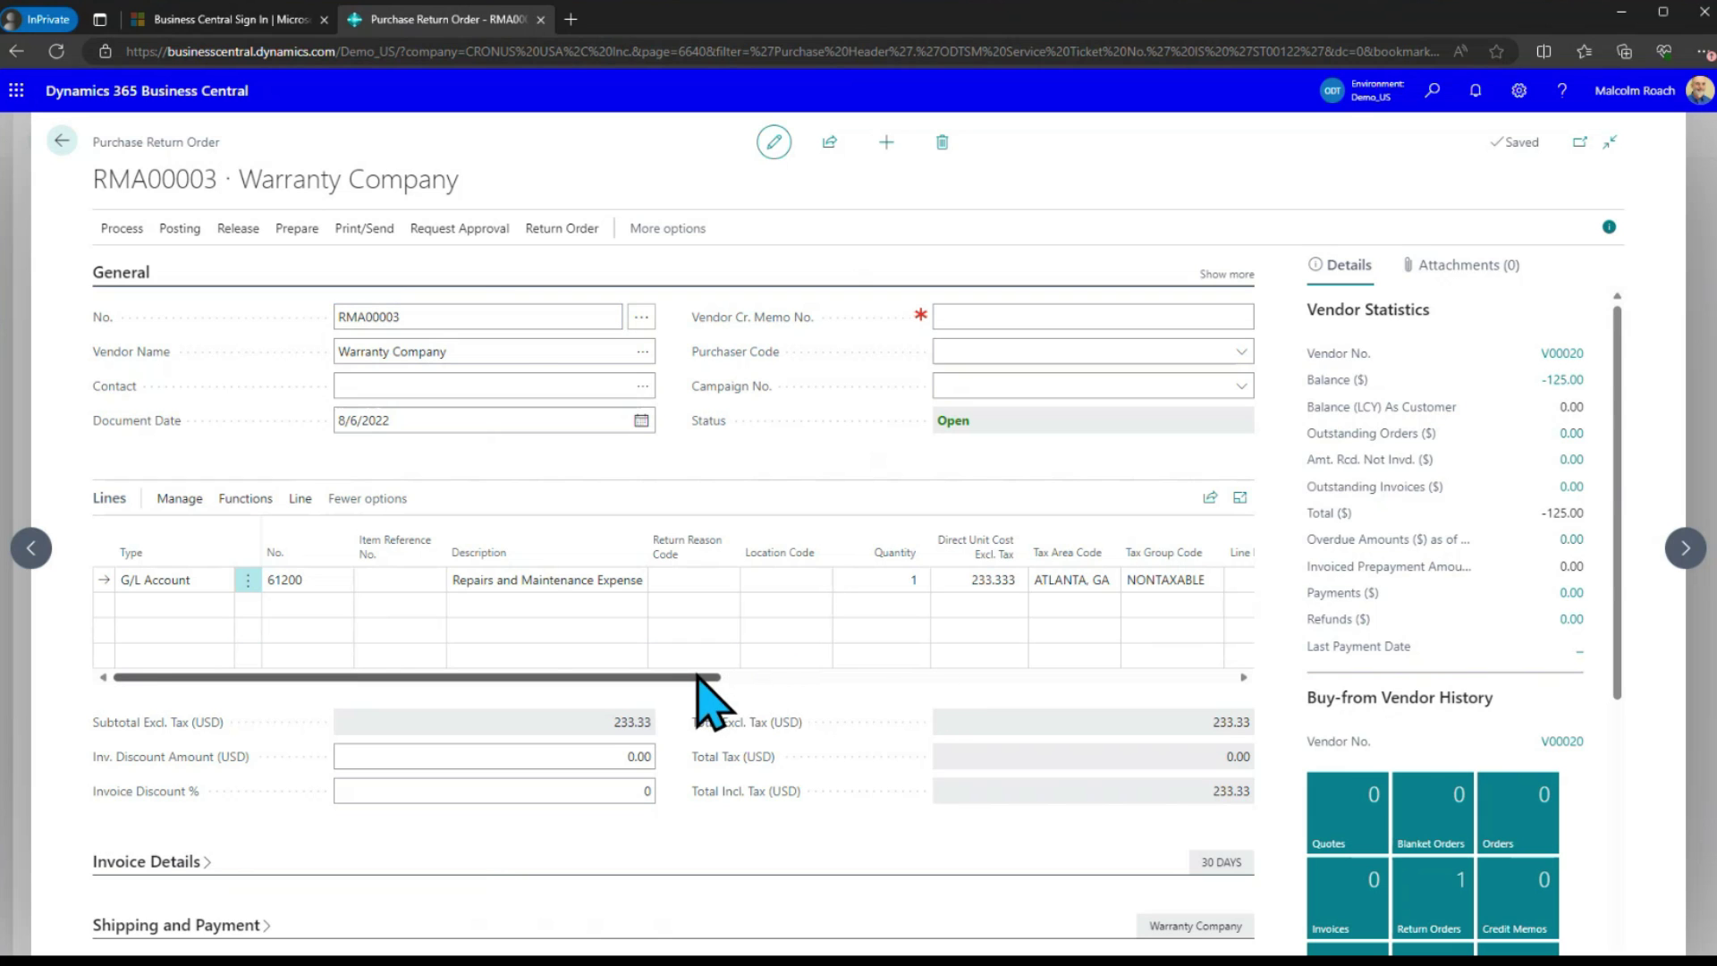
pyautogui.moveTo(699, 676); pyautogui.dragTo(537, 673)
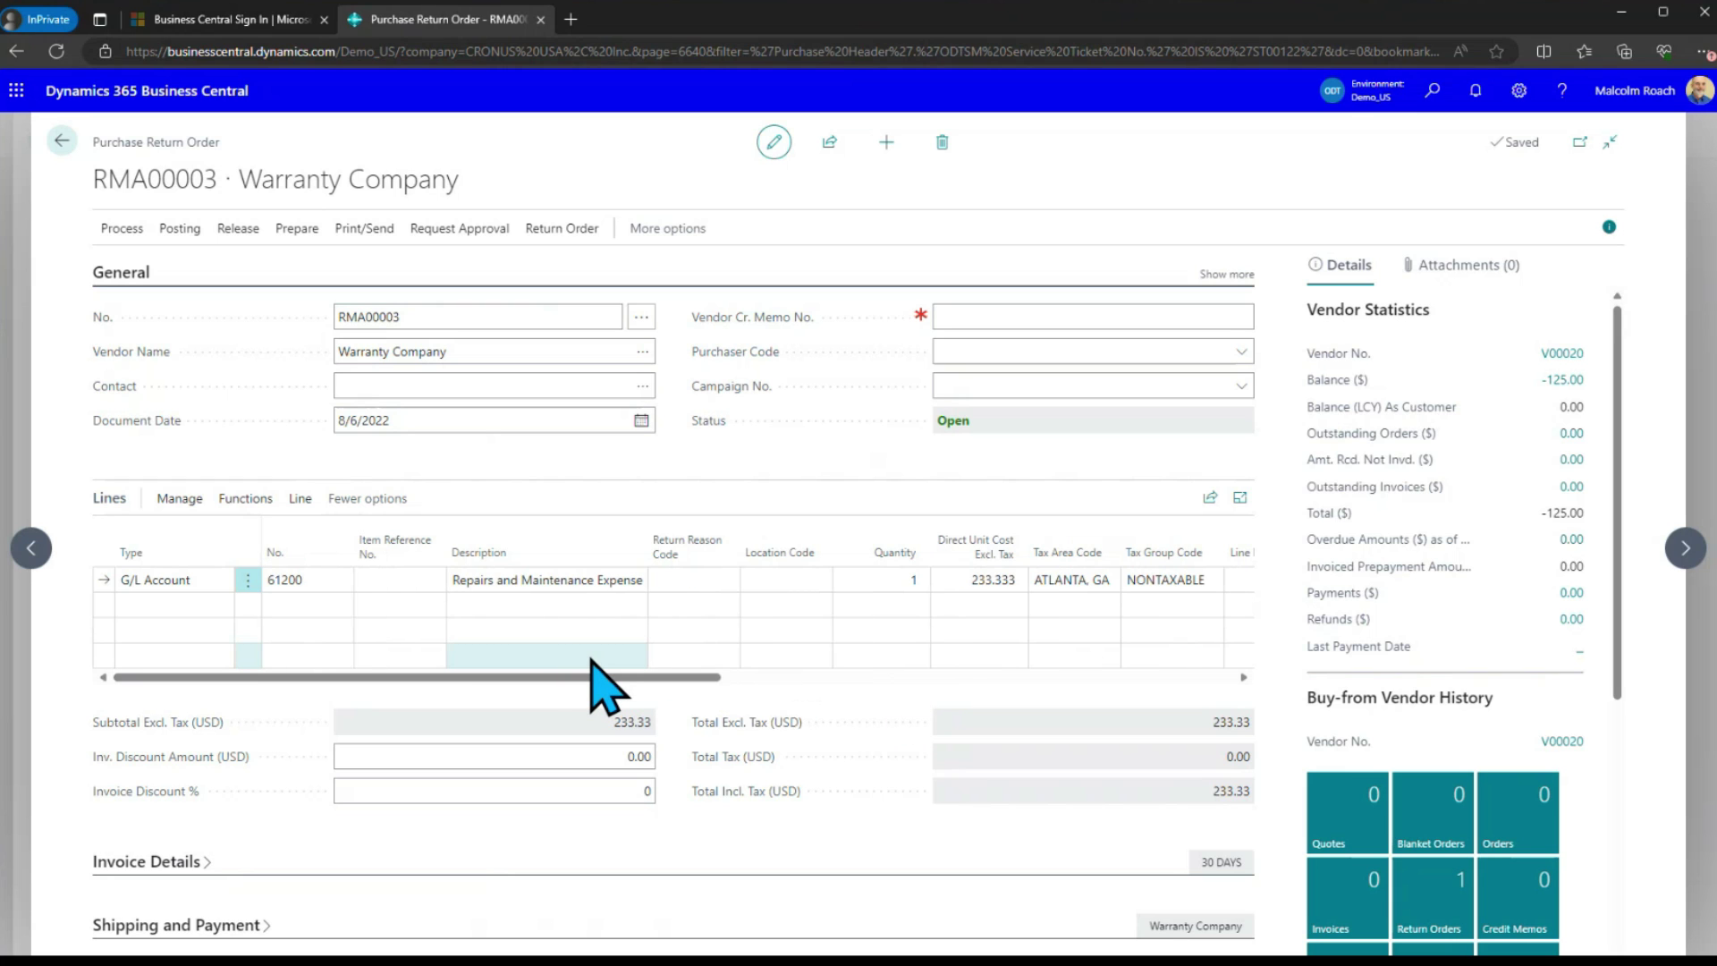